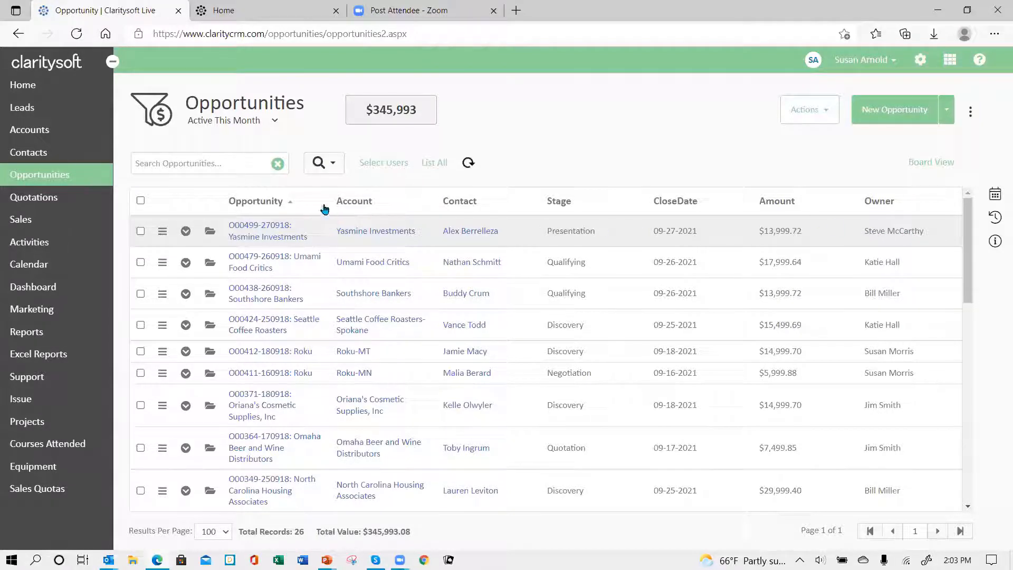
Step: Review the column settings of the Opportunities list, check the results-per-page options and apply with 100 kept
click(970, 114)
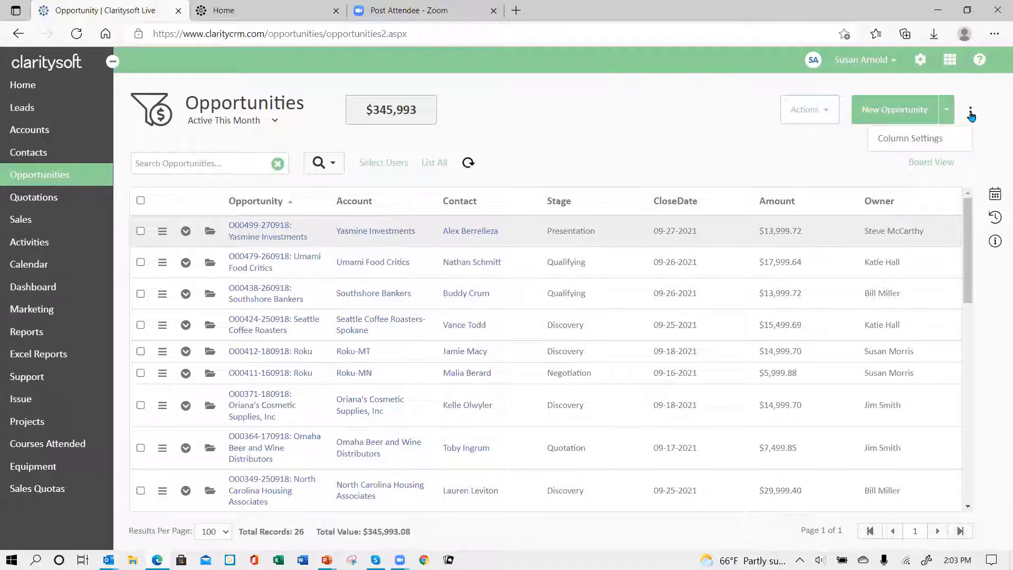
click(928, 141)
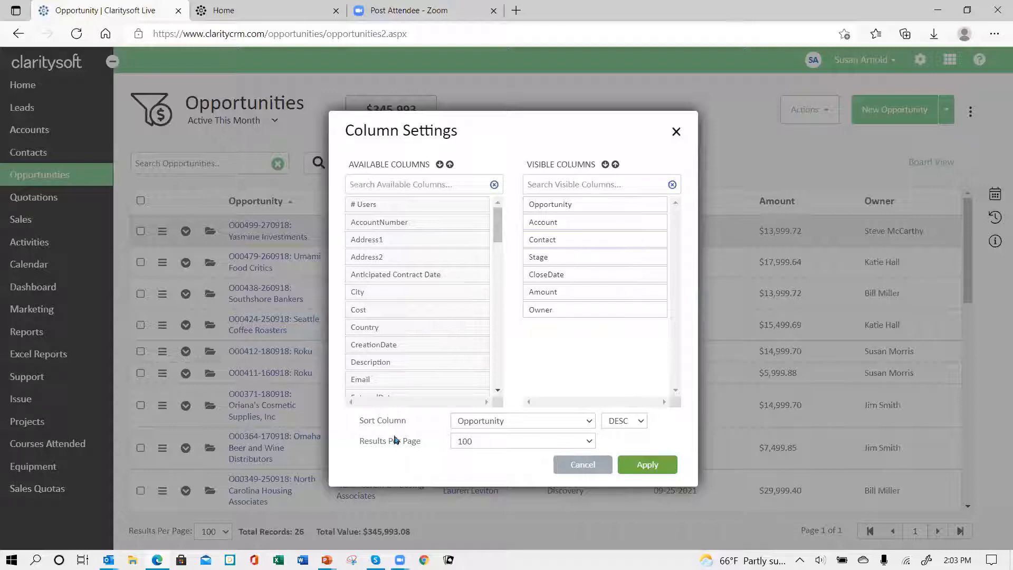
click(481, 447)
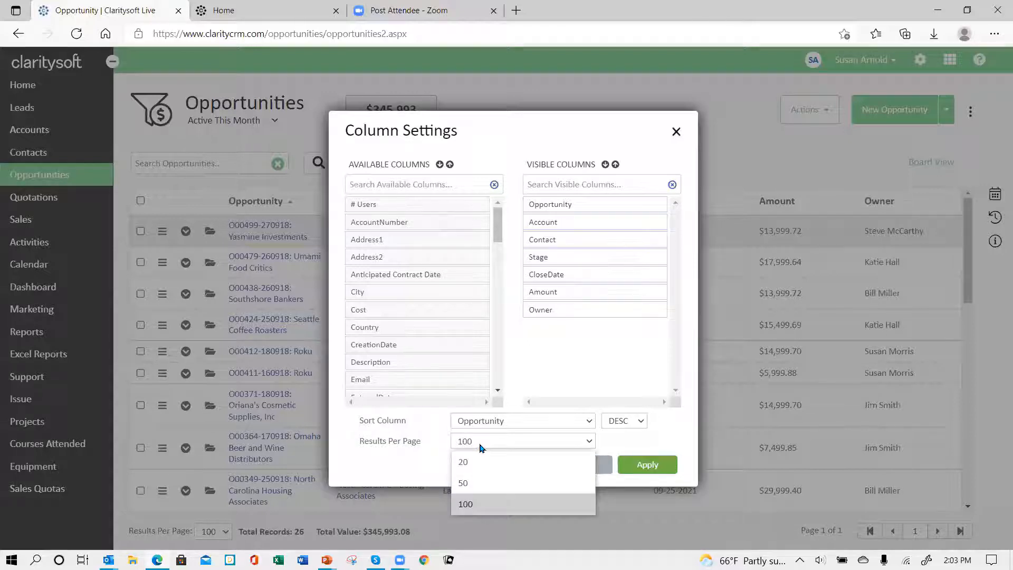
click(480, 446)
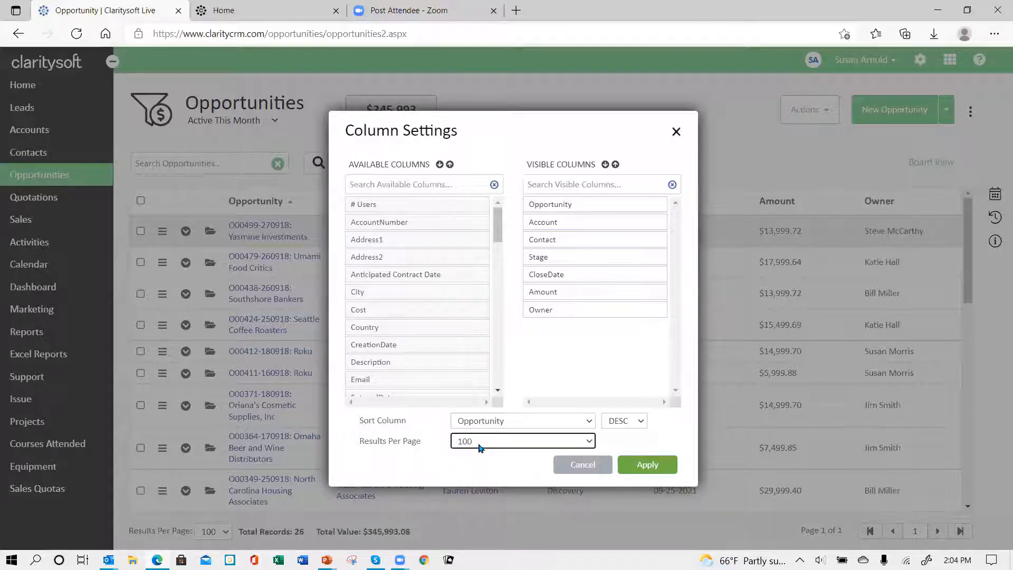
click(654, 465)
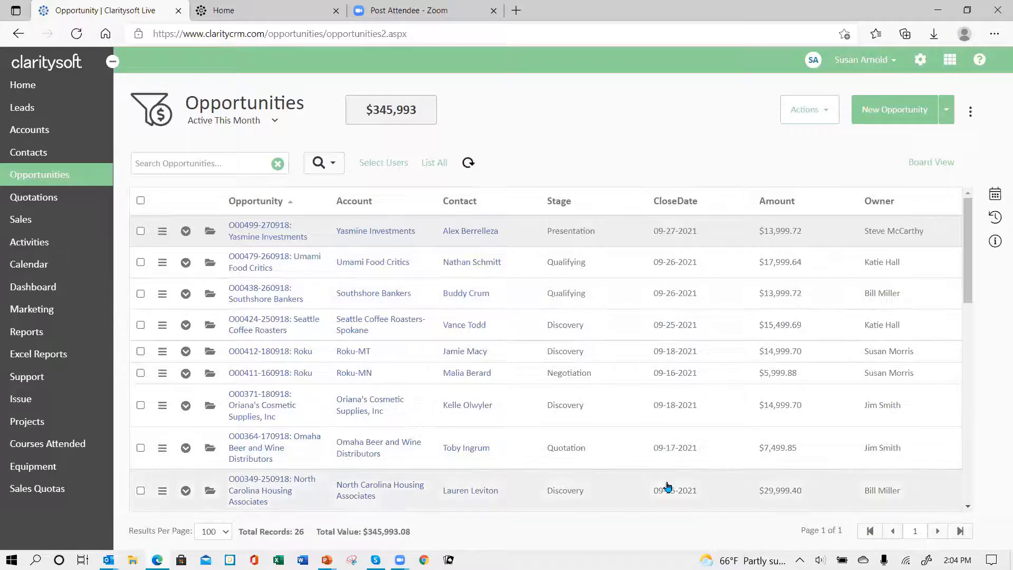
Step: Look through the Active This Month opportunities and switch the list to the Won This Month view
scroll(691, 263, down, 3)
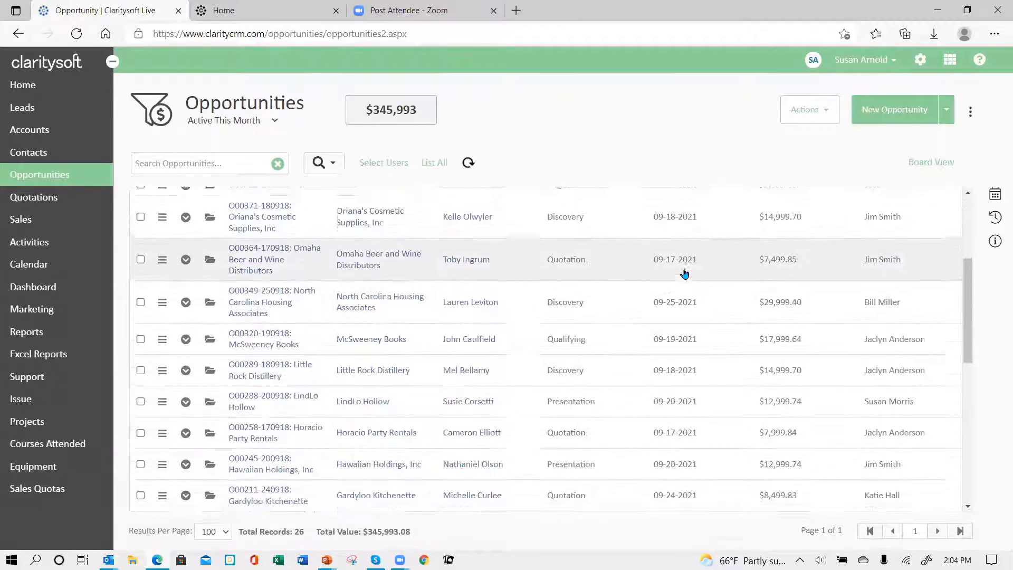
scroll(680, 283, down, 8)
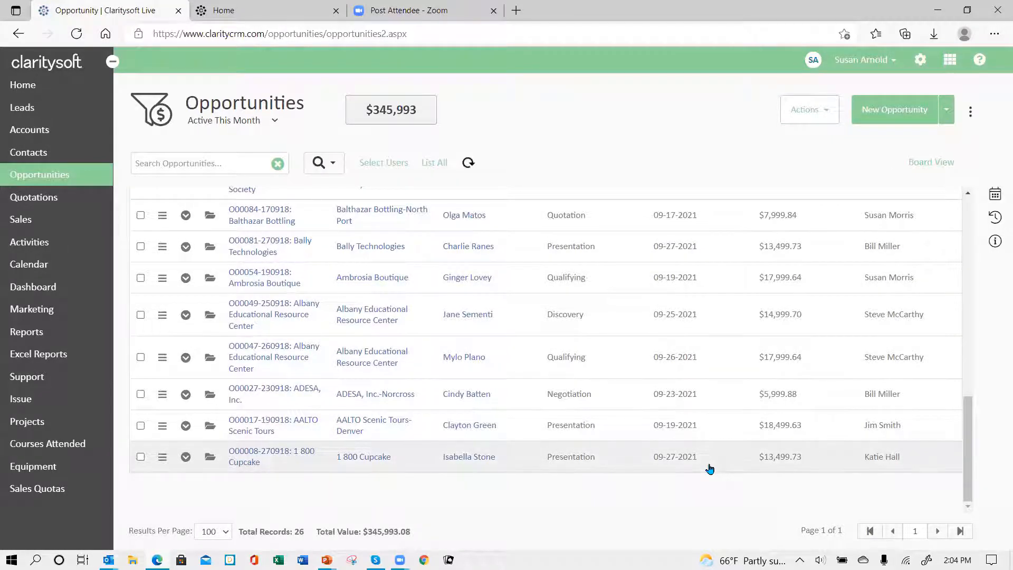
scroll(703, 338, up, 4)
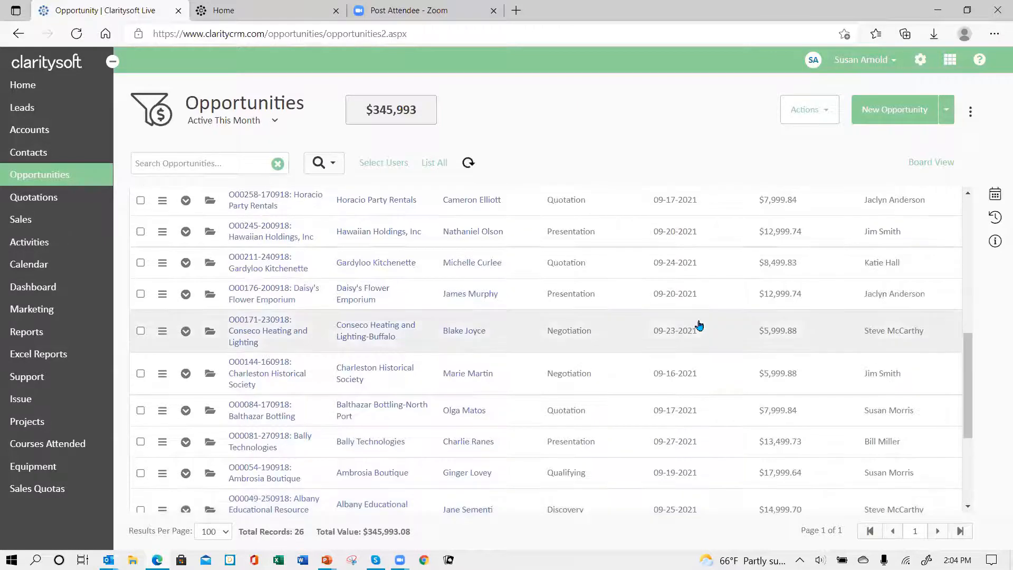
scroll(699, 324, up, 5)
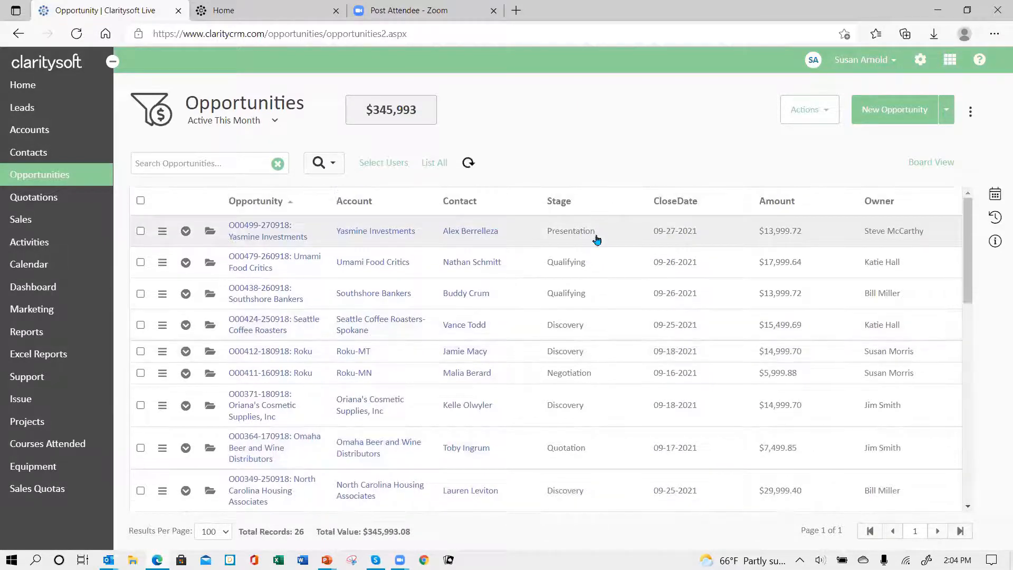
click(274, 120)
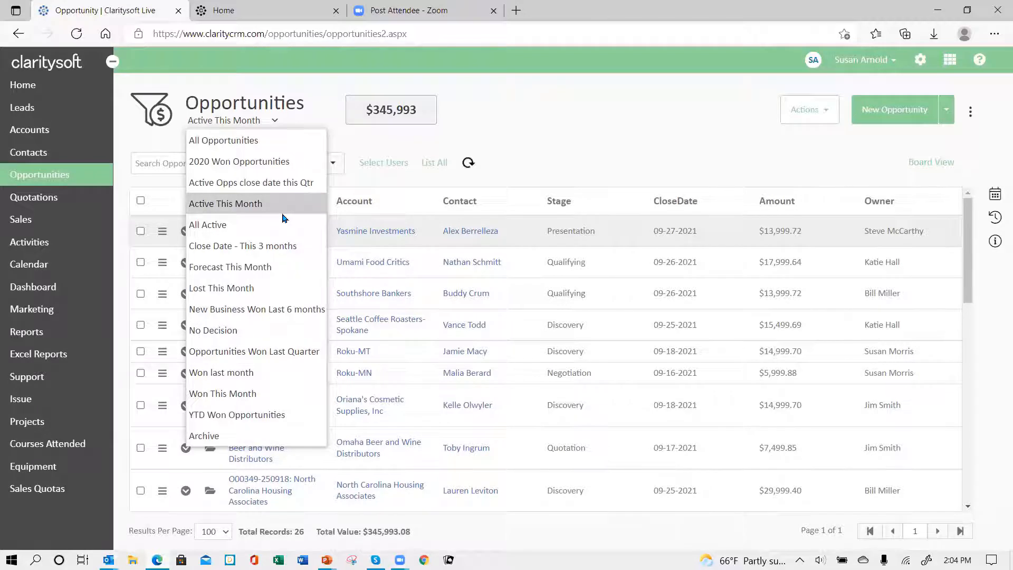
click(254, 395)
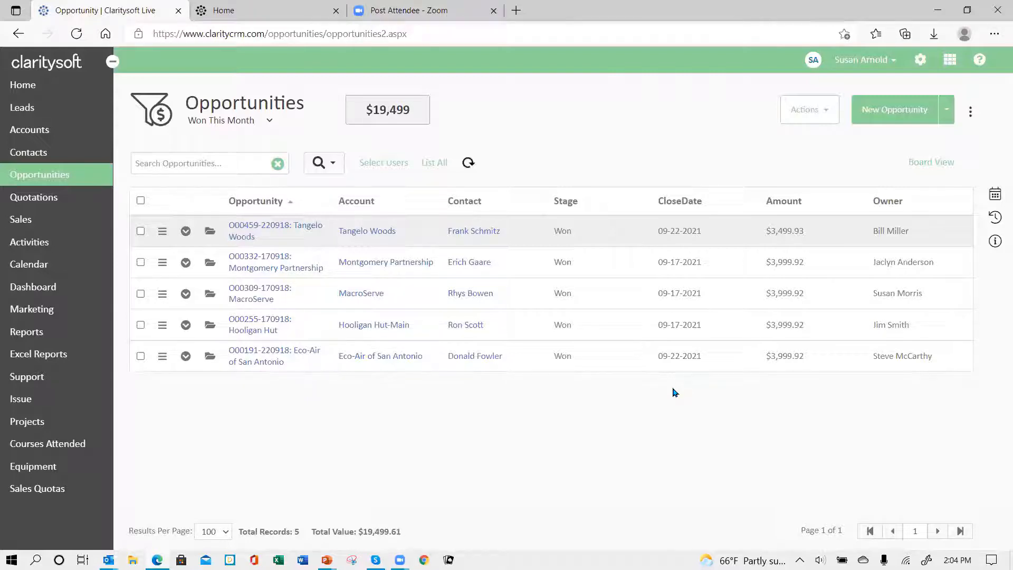
Step: Switch the list back to Active This Month and check its board view before returning to the list view
click(270, 121)
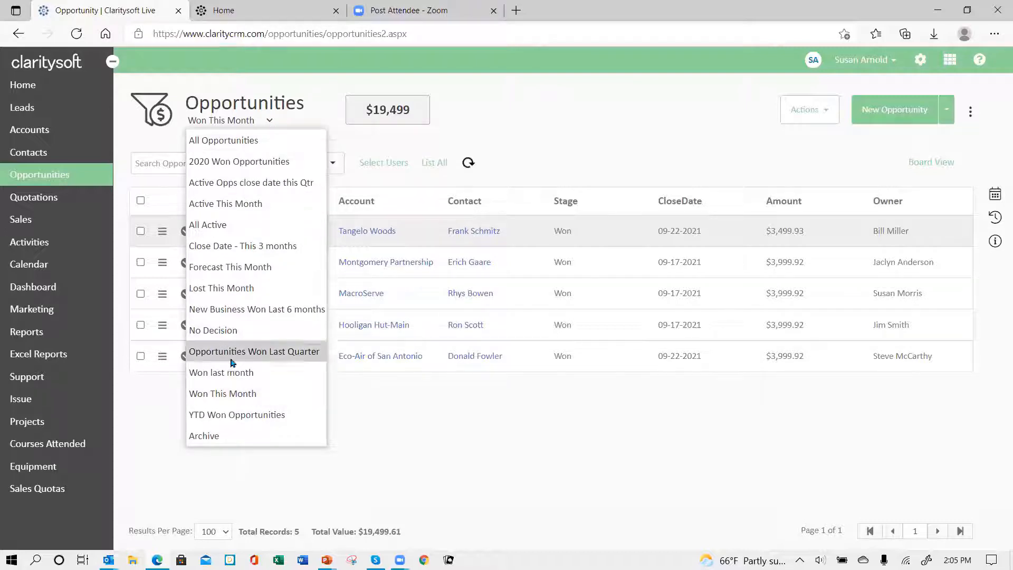
click(245, 124)
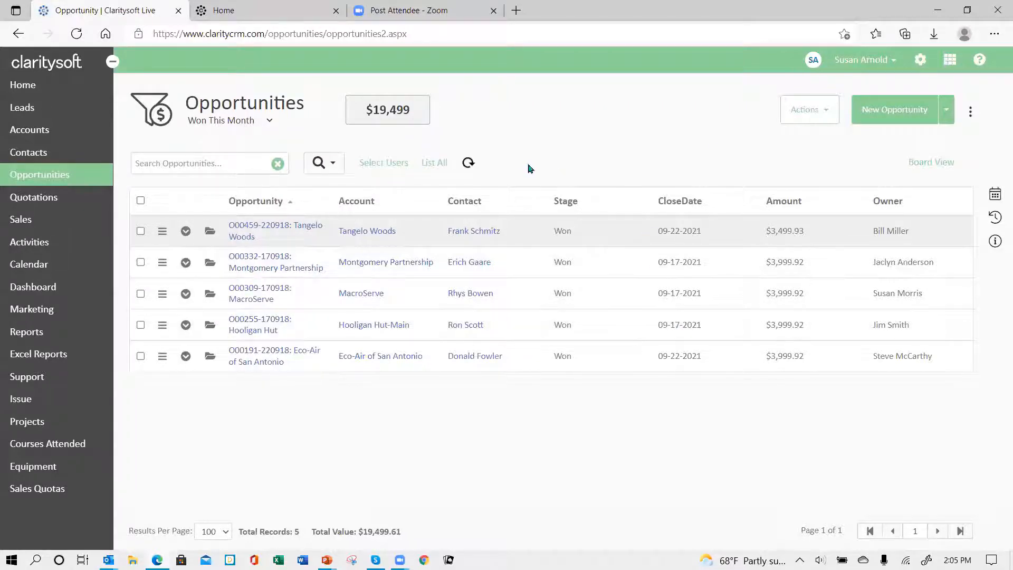
click(270, 123)
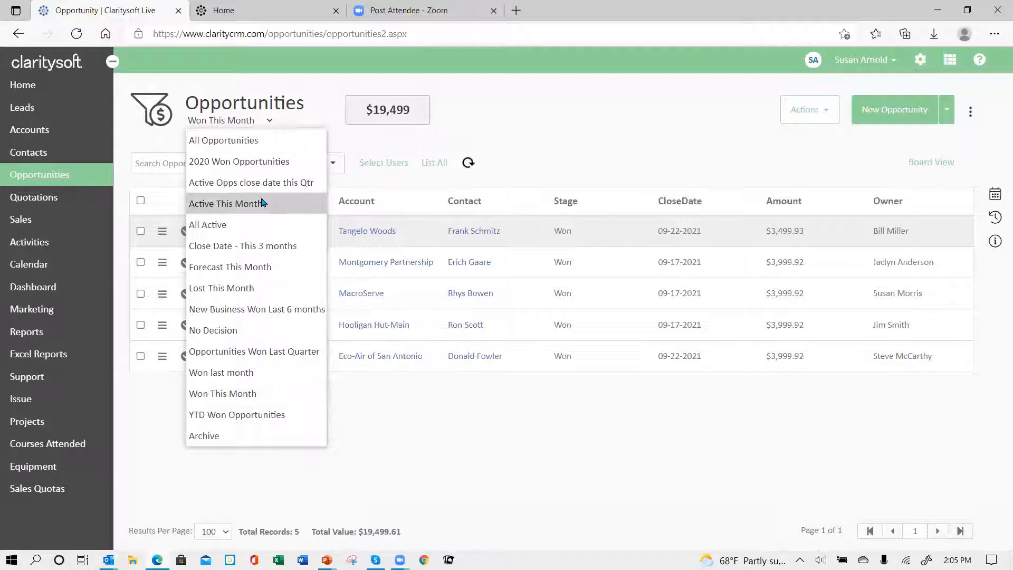
click(262, 203)
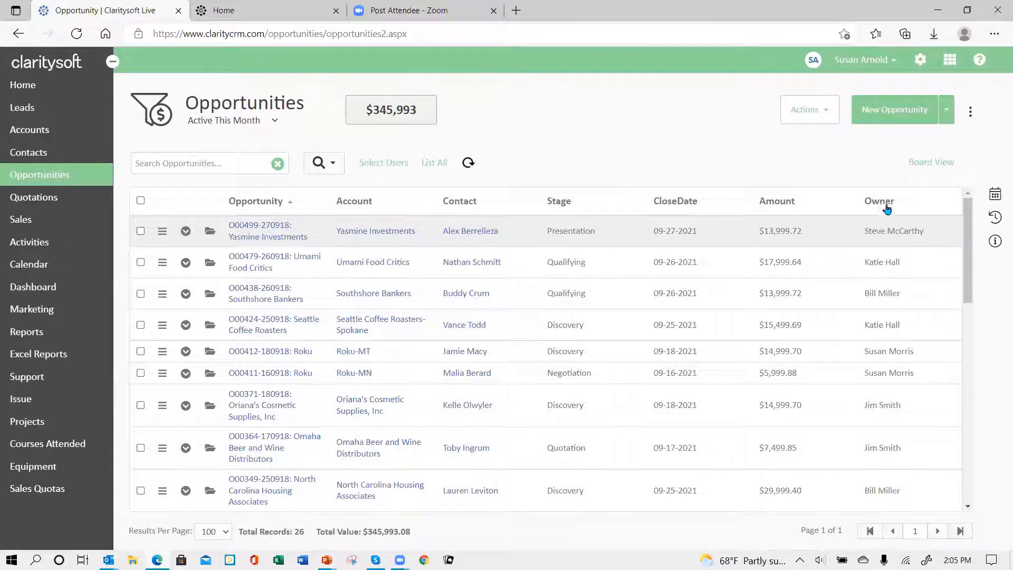
click(930, 164)
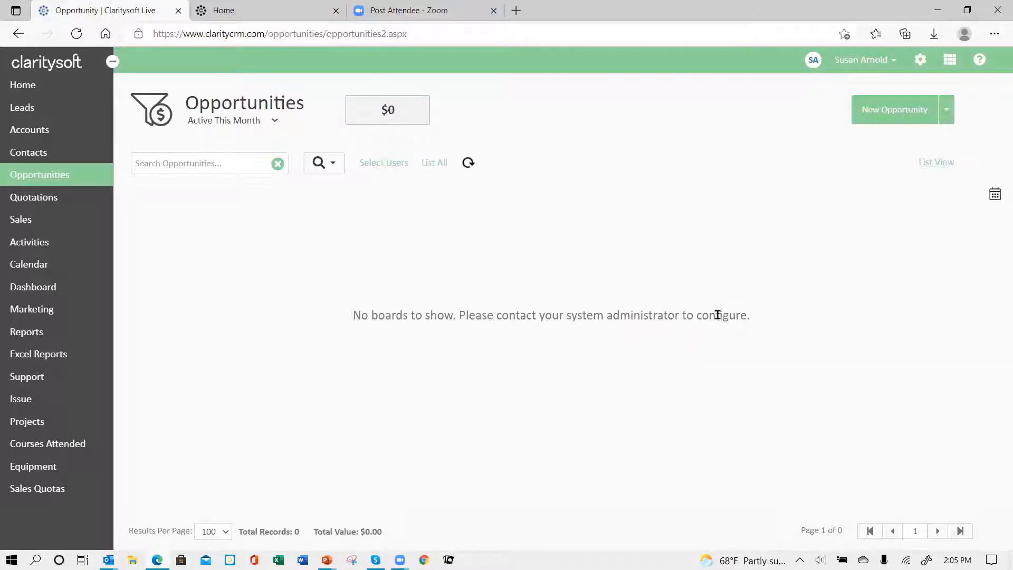
click(936, 163)
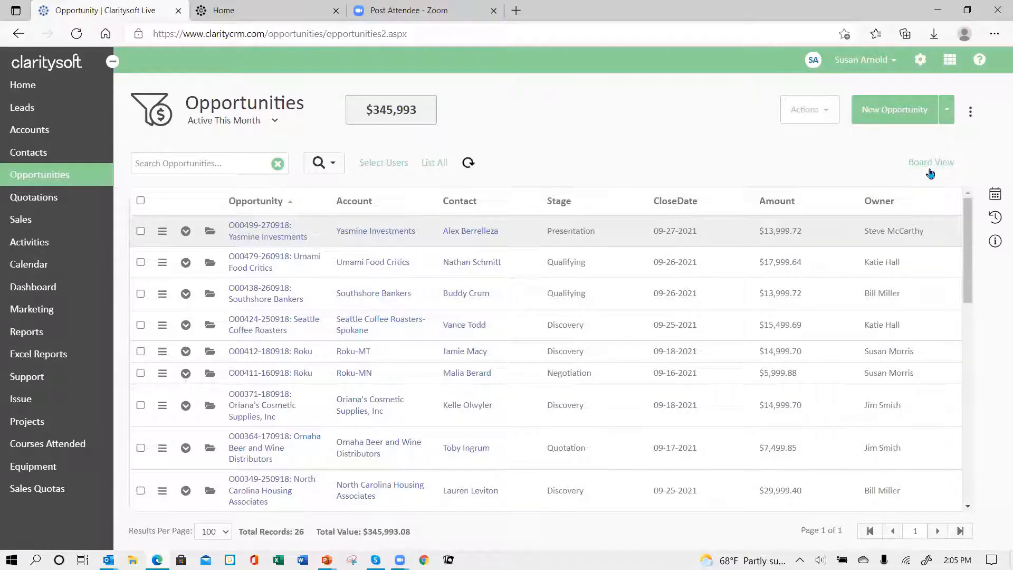
Step: Open the Pipeline Boards settings in the Opportunities customization
click(921, 60)
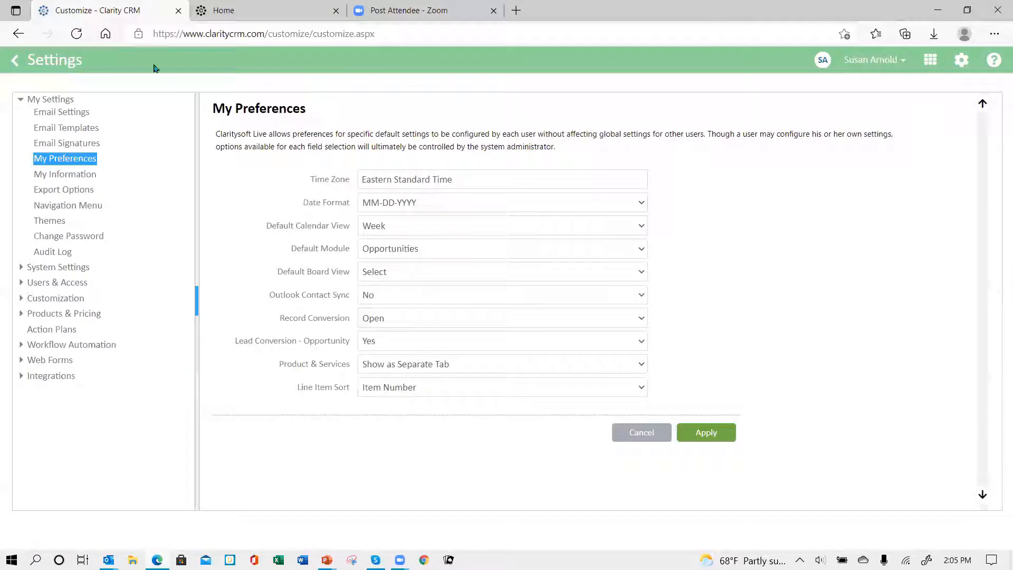
click(51, 299)
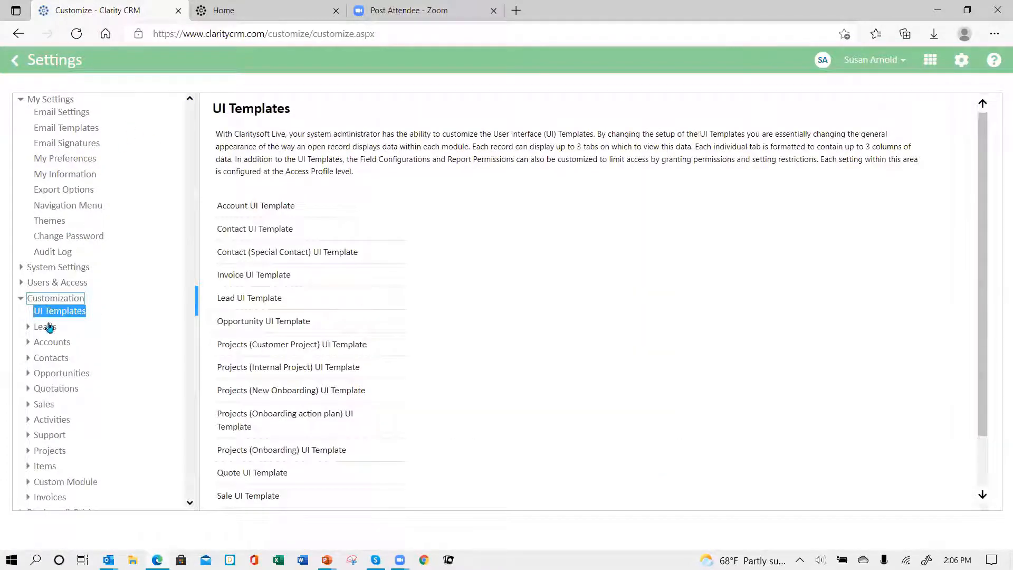
click(53, 375)
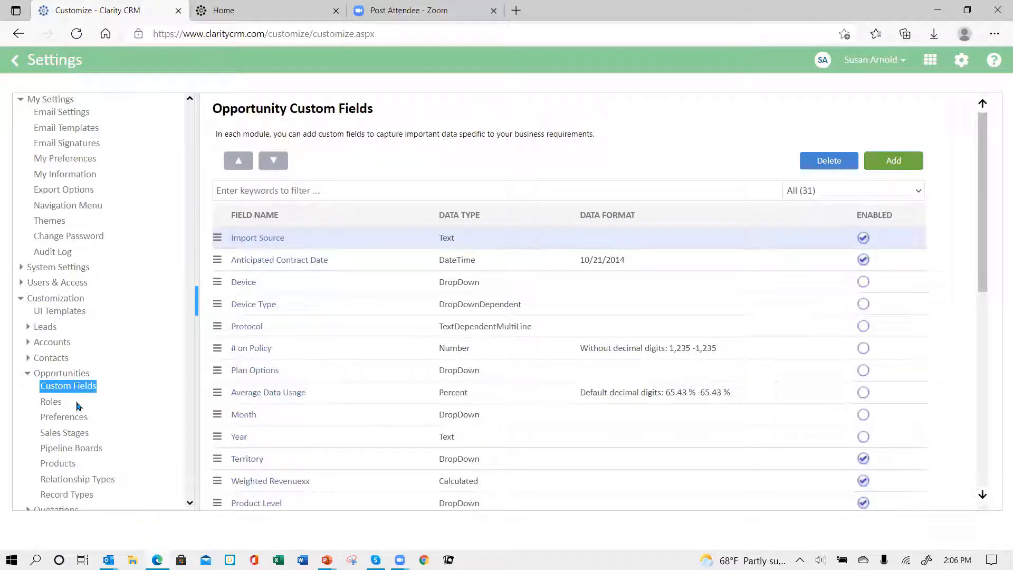
click(86, 449)
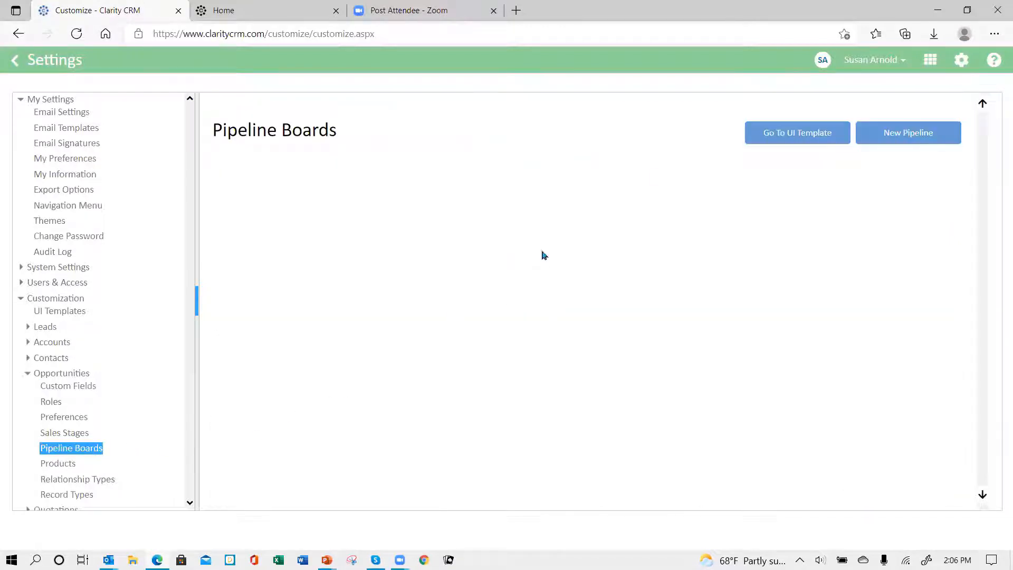
Step: Create a new pipeline board and name it All Stages
click(901, 139)
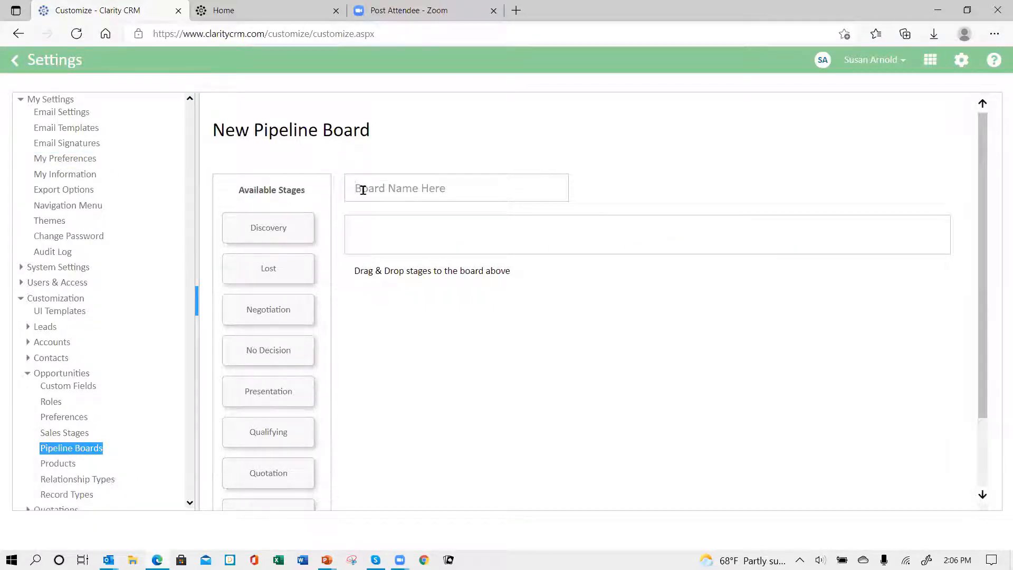
text(A)
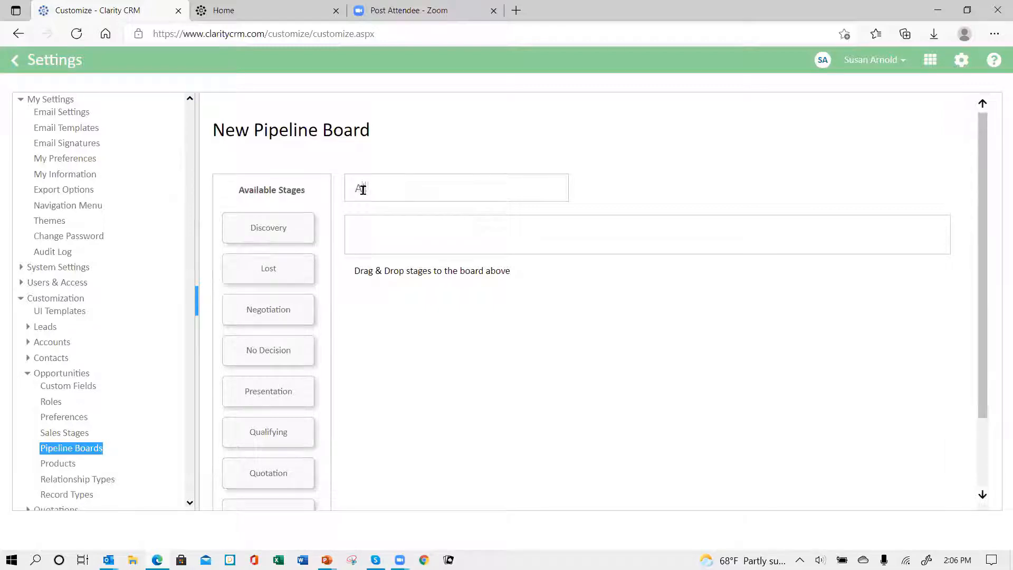
text(ll Opportunities)
key(BackSpace)
key(BackSpace)
key(BackSpace)
key(BackSpace)
key(BackSpace)
key(BackSpace)
key(BackSpace)
key(BackSpace)
key(BackSpace)
key(BackSpace)
text(Stages)
Step: Add the stages Discovery, Qualifying, Presentation, Quotation, Negotiation, Won, Lost and No Decision to the board in that order and save it
drag(262, 231, 398, 239)
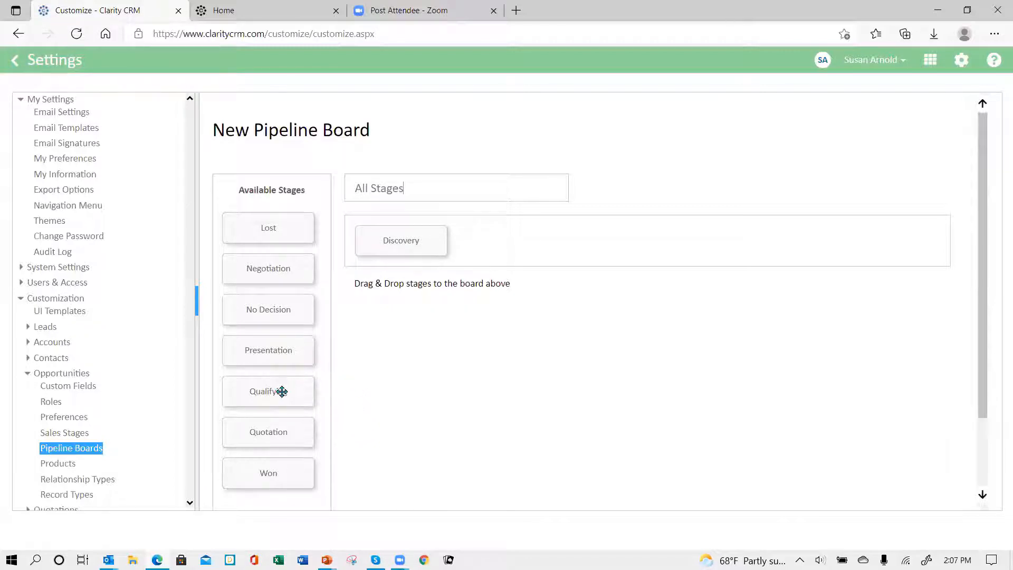
drag(280, 391, 509, 240)
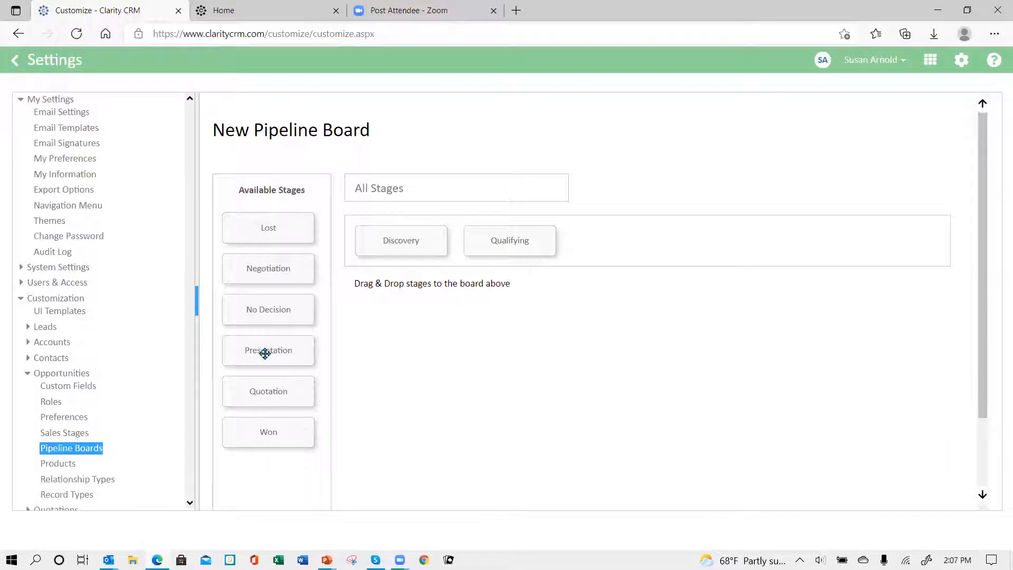
drag(264, 353, 606, 241)
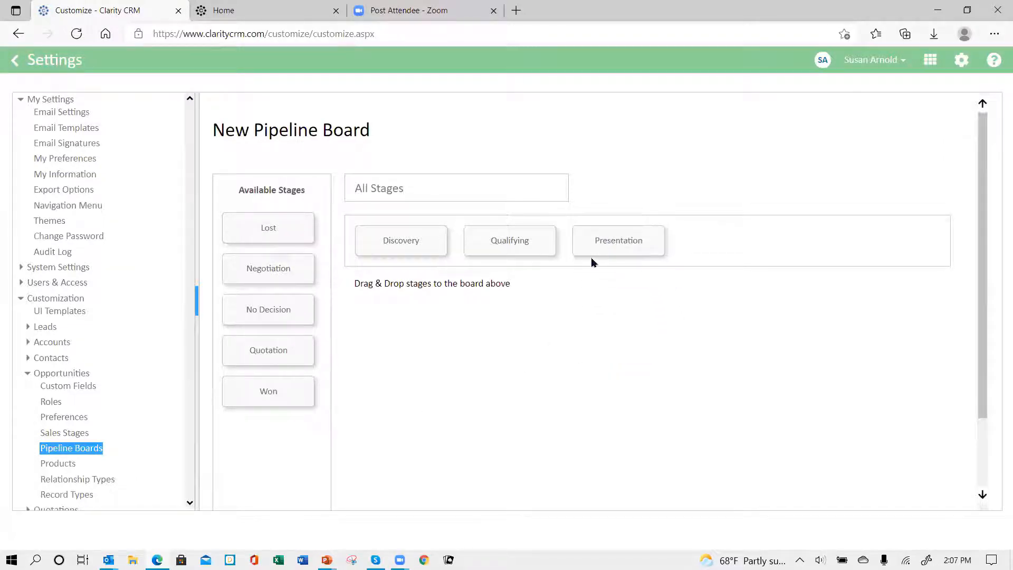
drag(262, 348, 708, 241)
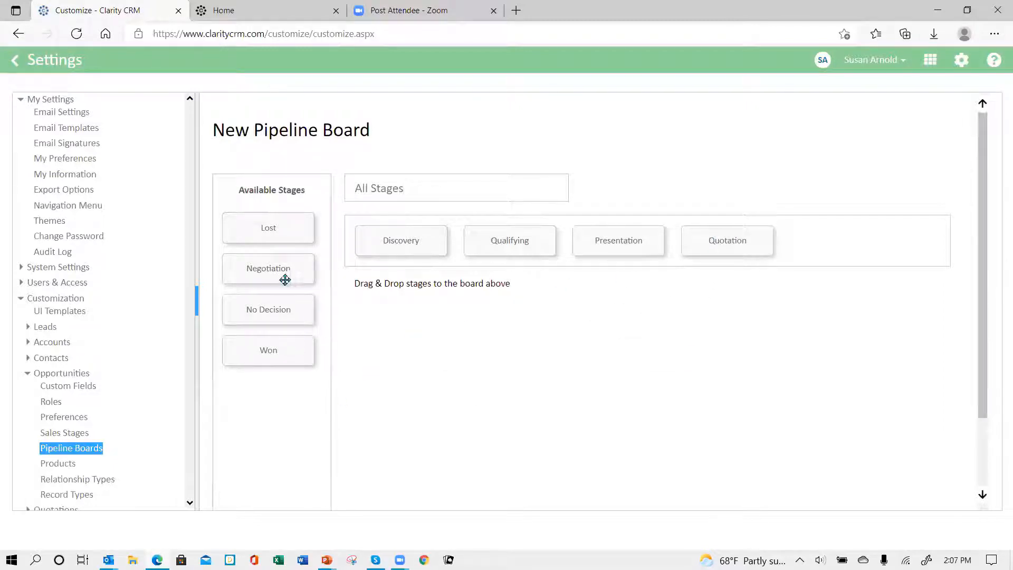
drag(266, 267, 832, 238)
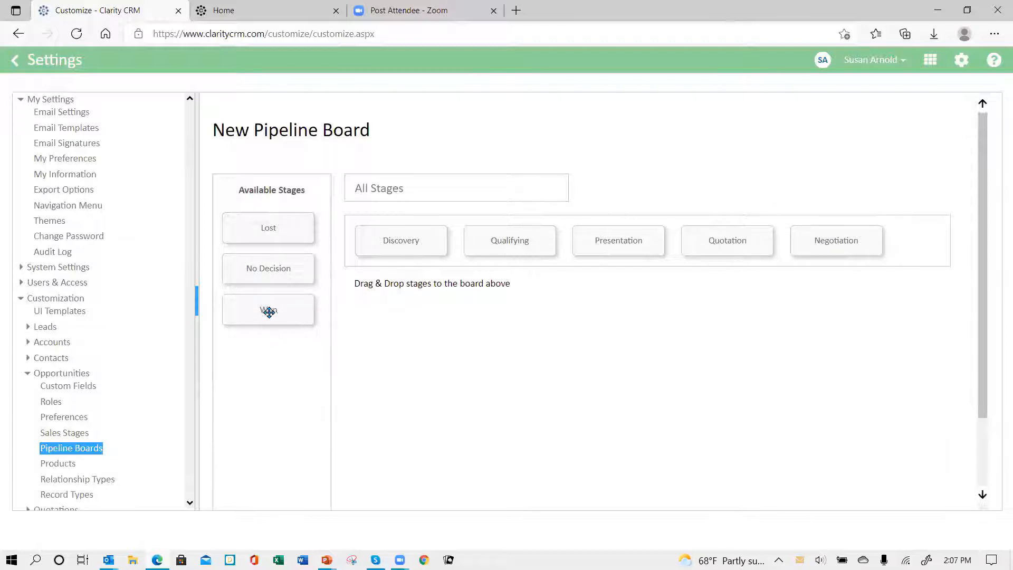
drag(267, 311, 398, 280)
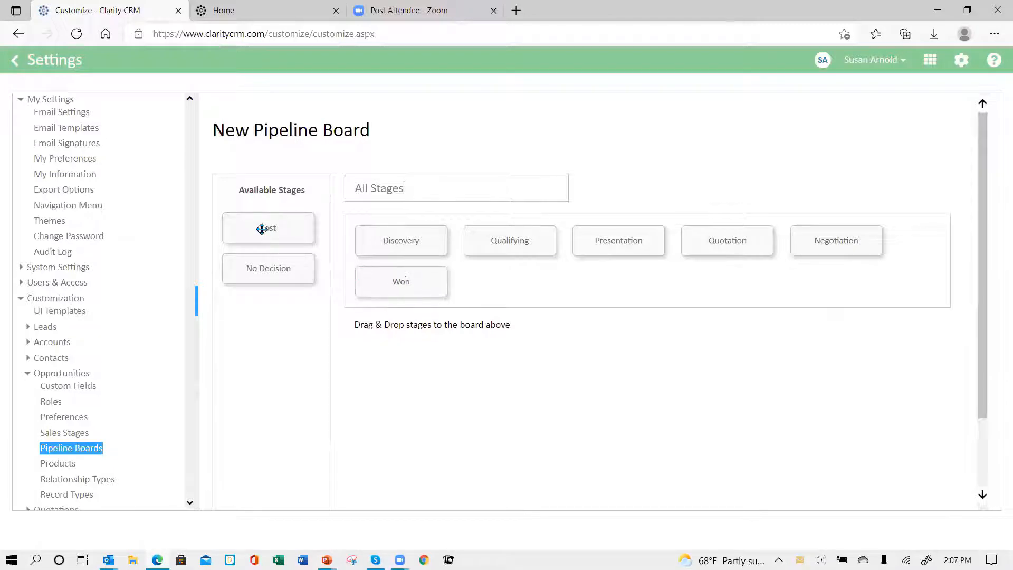
drag(268, 234, 507, 282)
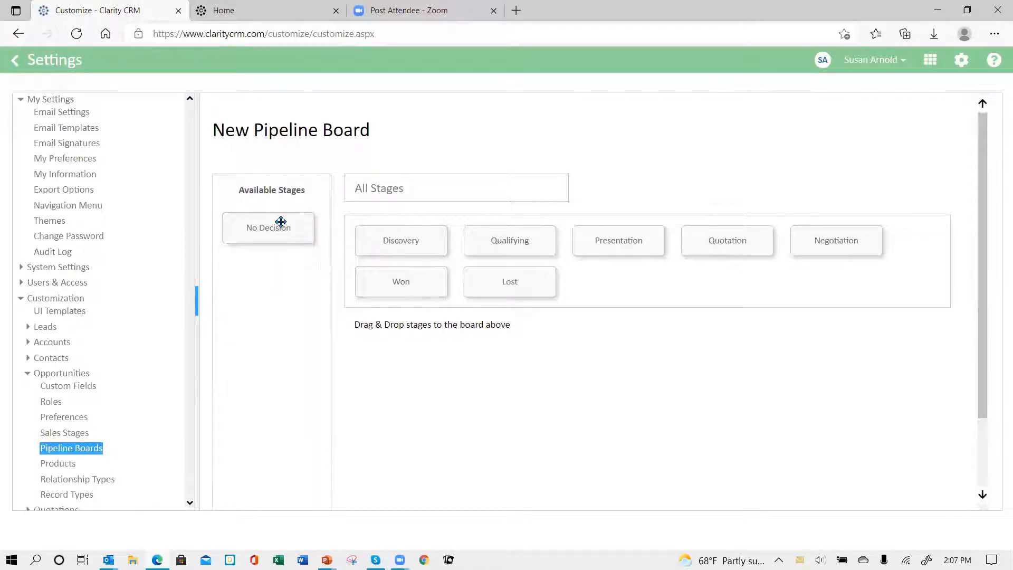
drag(274, 225, 616, 279)
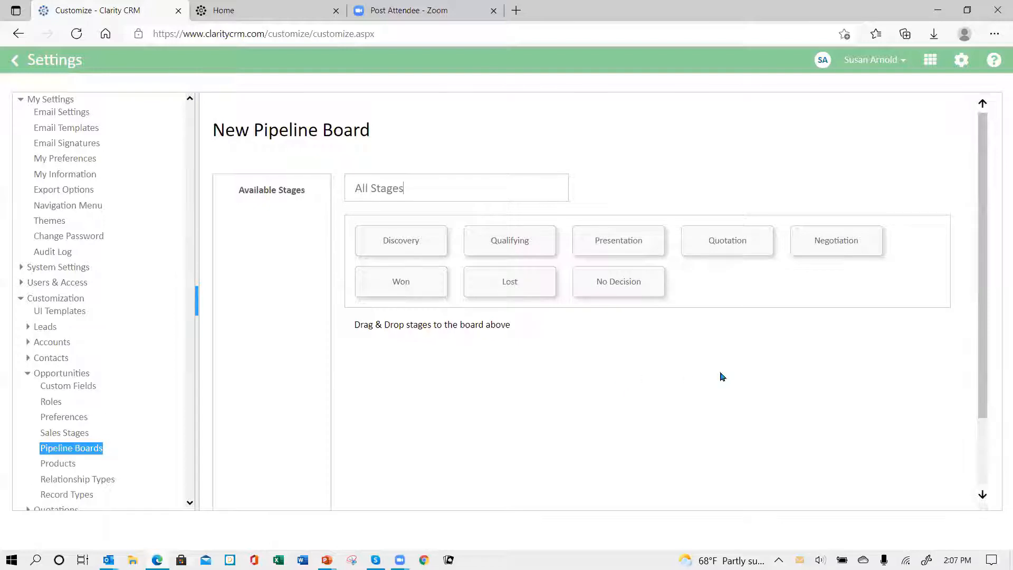
scroll(801, 380, down, 3)
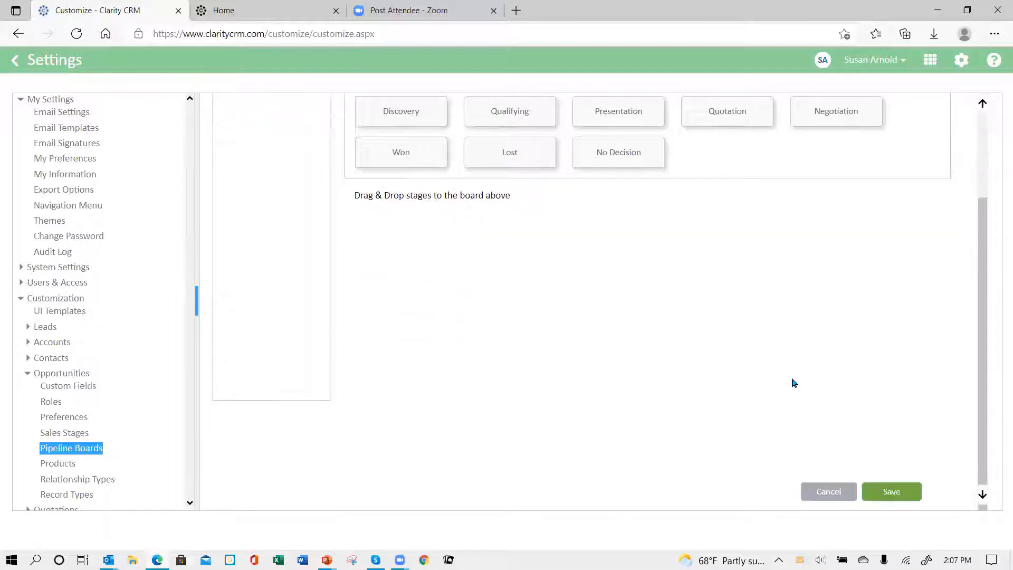
click(901, 494)
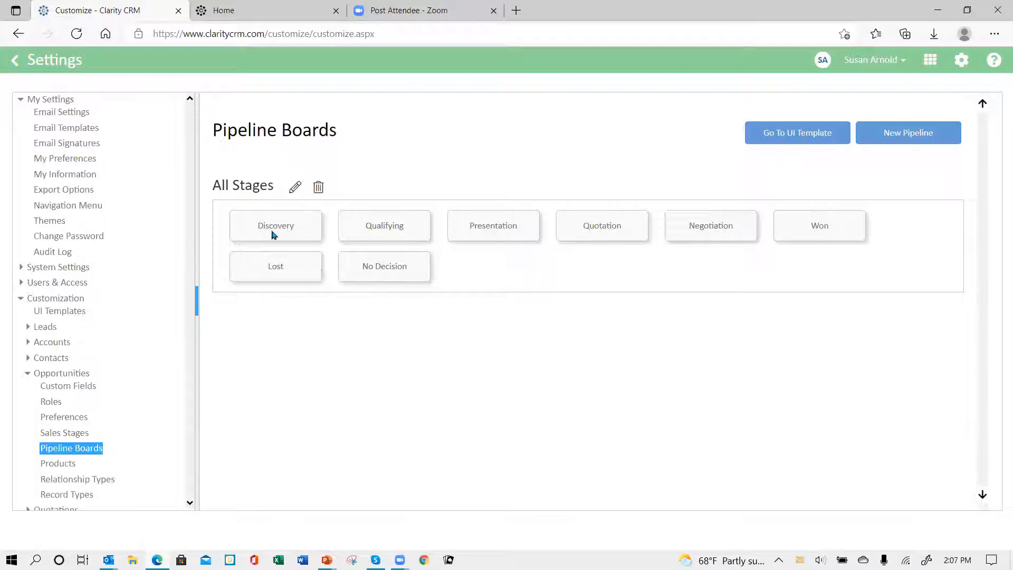
Step: Reopen the All Stages pipeline board for editing, review its stages and save it again
click(294, 188)
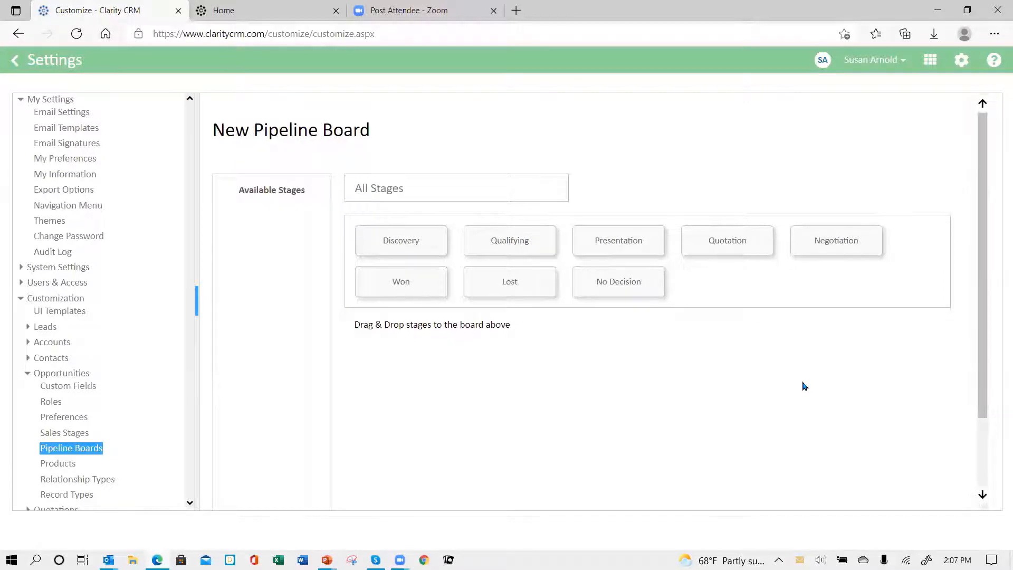
scroll(804, 386, down, 3)
click(901, 496)
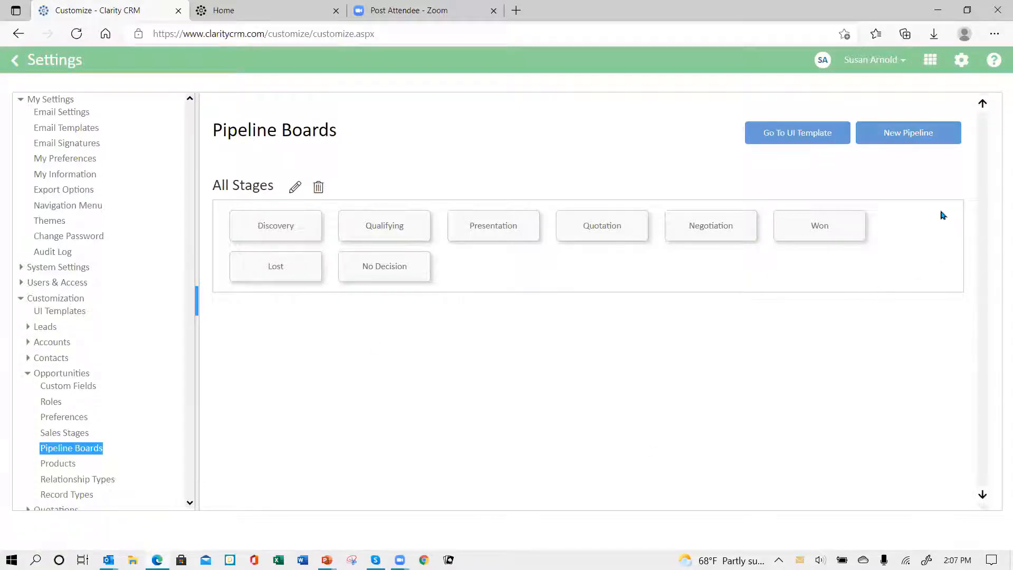
Step: Create another pipeline board and name it Won Lost NoDecision
click(909, 137)
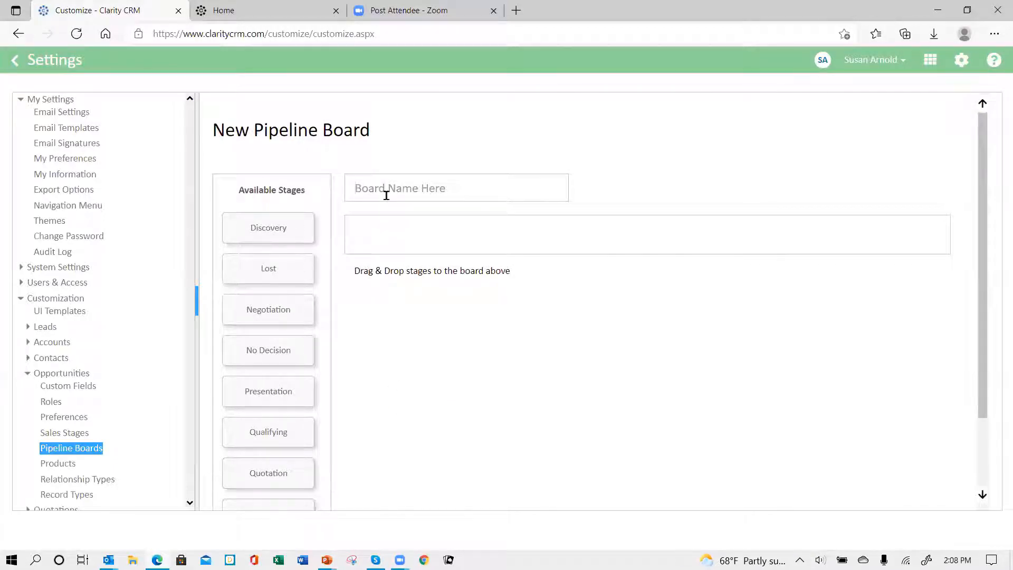
text(WonLost)
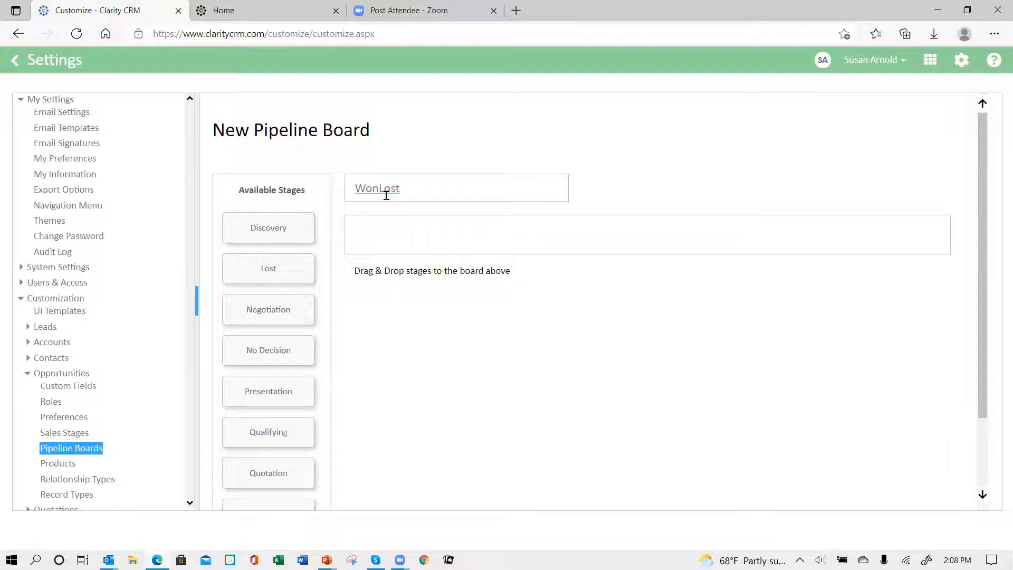
text(No)
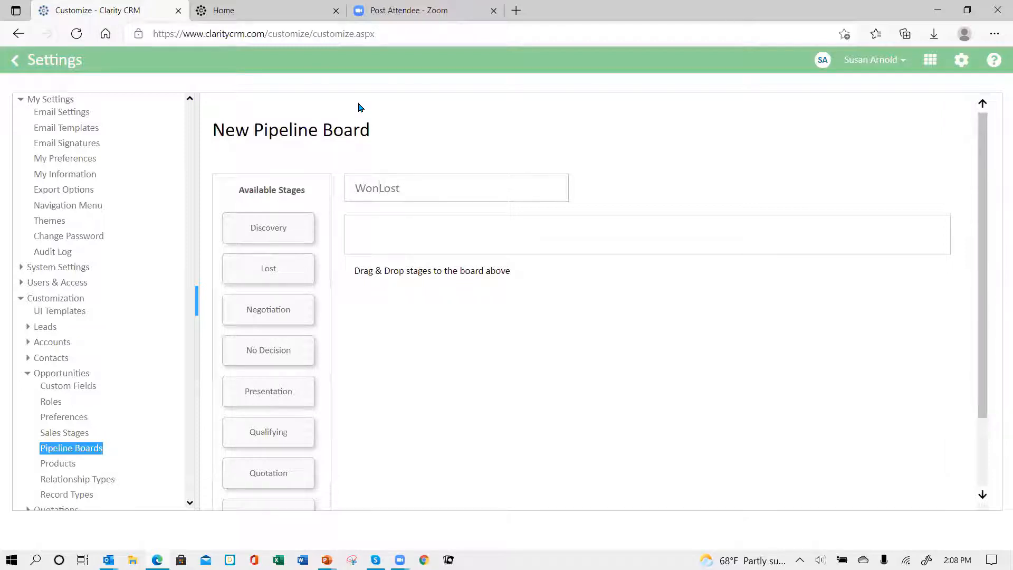
text(Lost NoDecision)
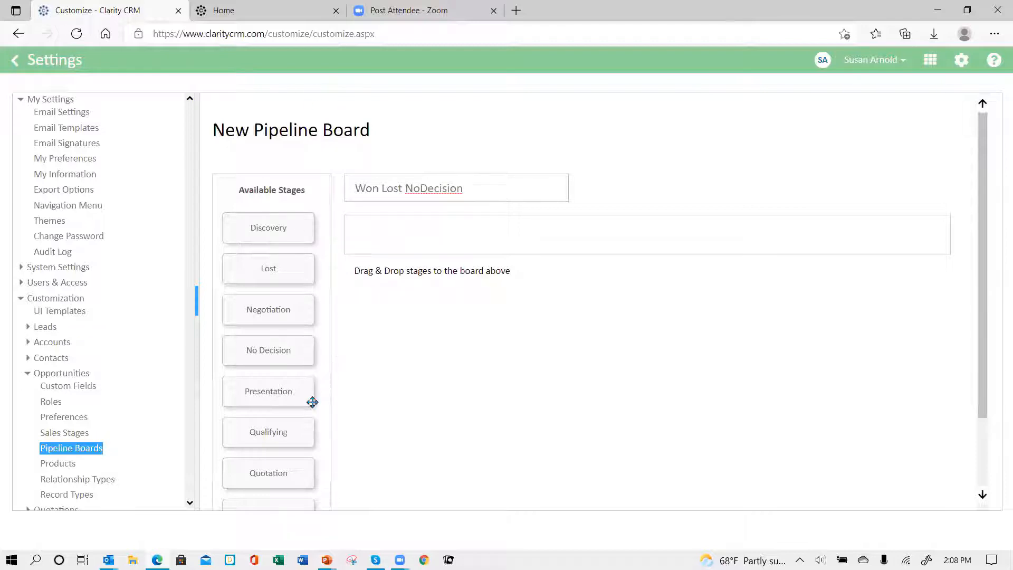
Step: Add the stages Won, Lost and No Decision to the board in that order and save it
scroll(368, 401, down, 3)
drag(283, 388, 403, 235)
drag(289, 262, 527, 238)
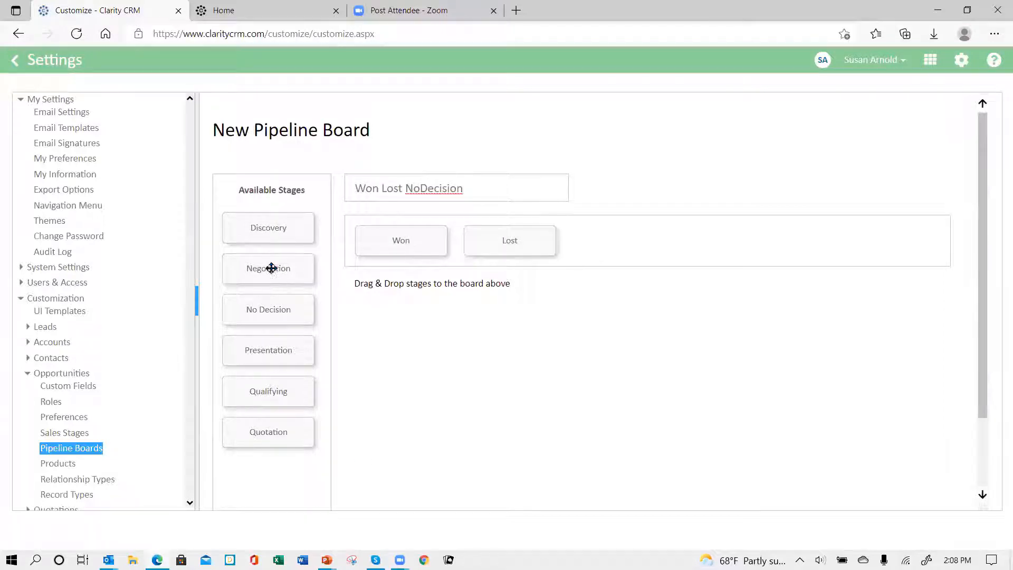
scroll(264, 285, down, 1)
drag(255, 242, 610, 172)
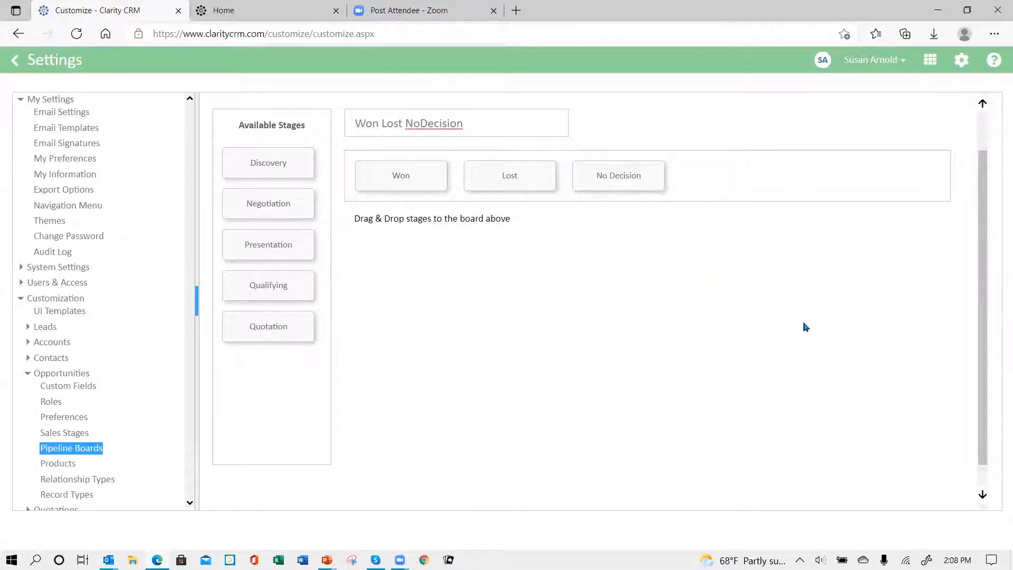
scroll(817, 333, down, 1)
click(898, 497)
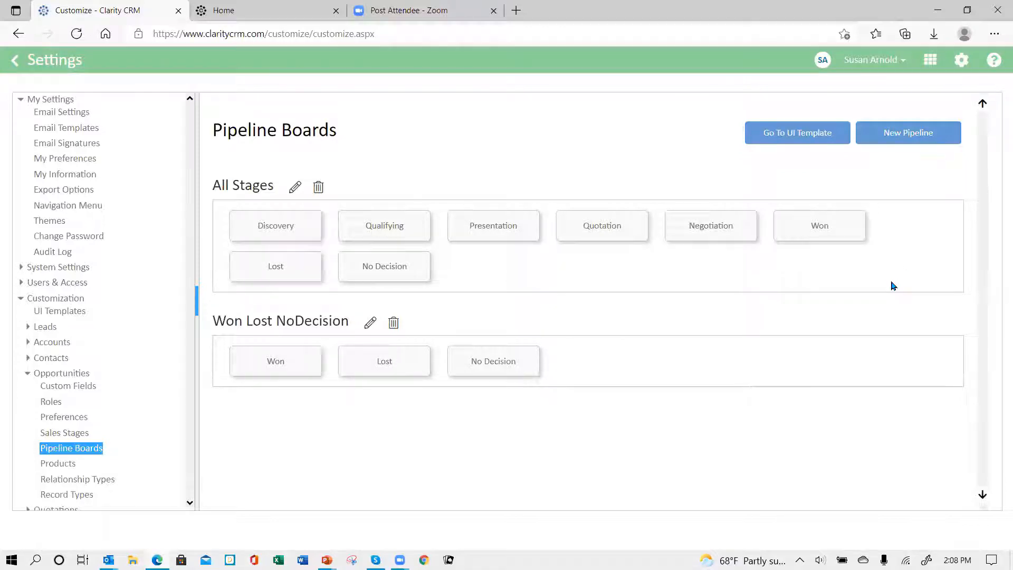
Step: Create a third pipeline board and name it Active Stages
click(895, 133)
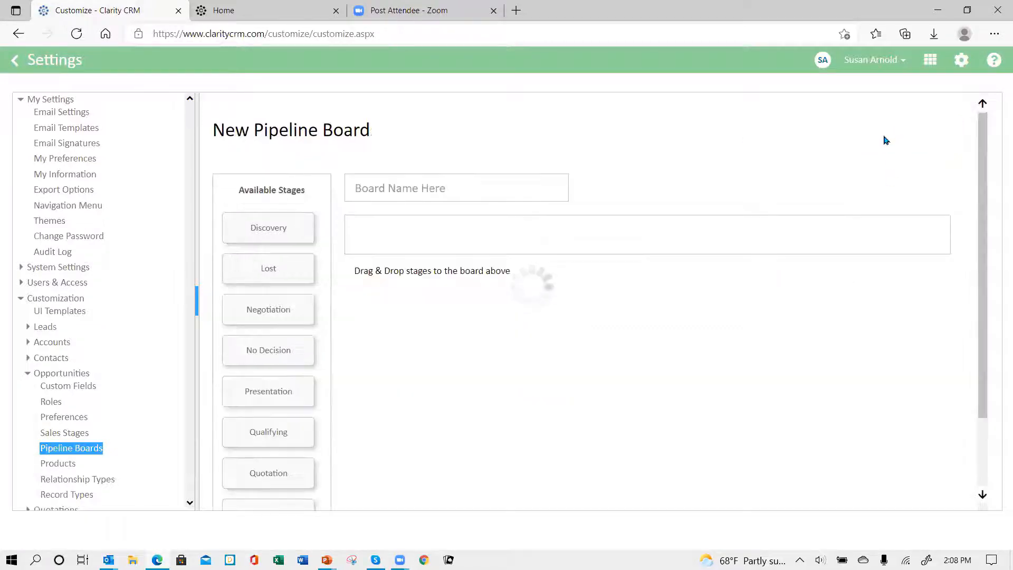
click(403, 196)
text(Activ)
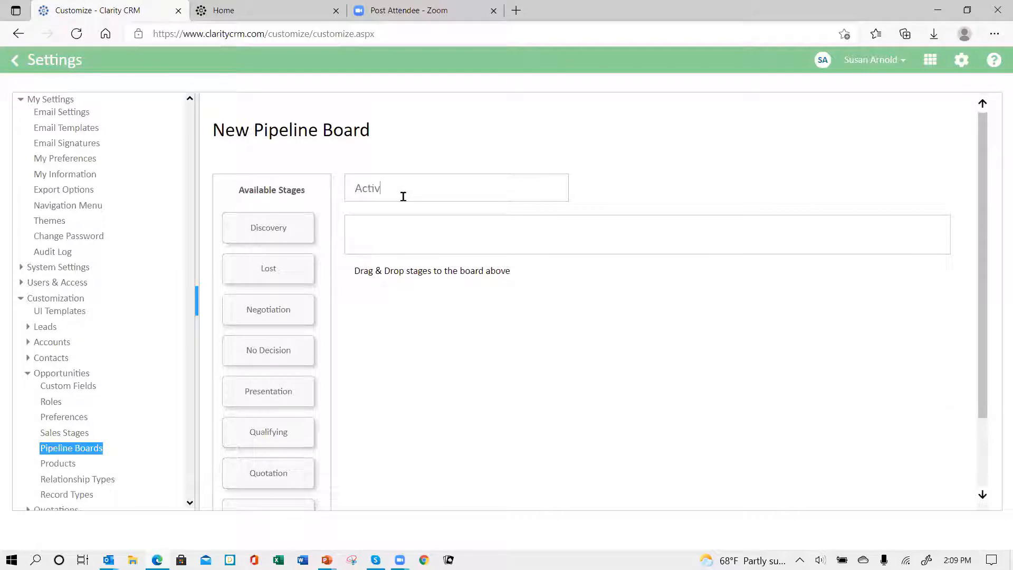
text(e Stages)
Step: Add the stages Discovery, Qualifying, Presentation, Quotation and Negotiation to the Active Stages board in that order and save it
drag(269, 227, 396, 232)
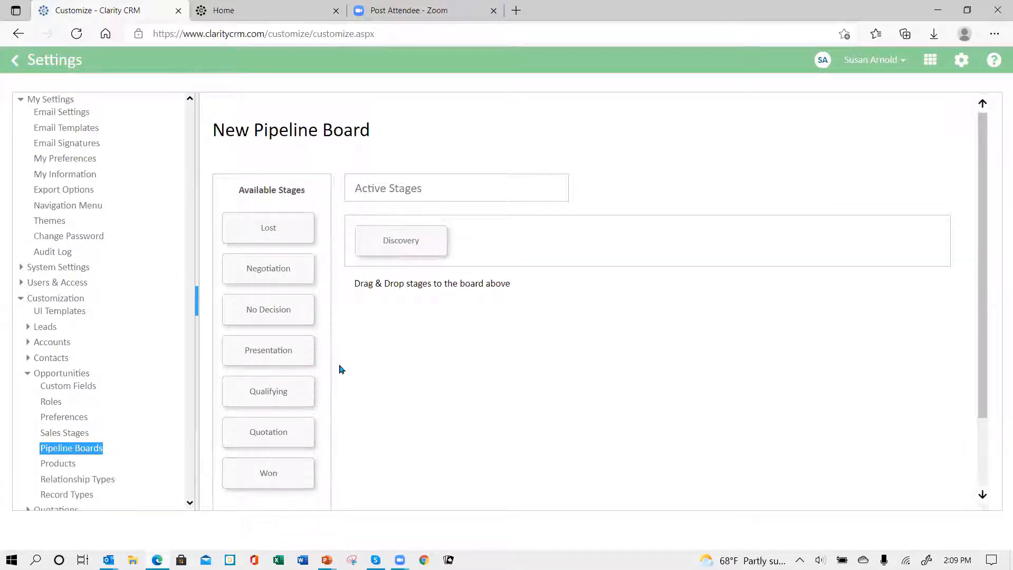
drag(285, 391, 512, 244)
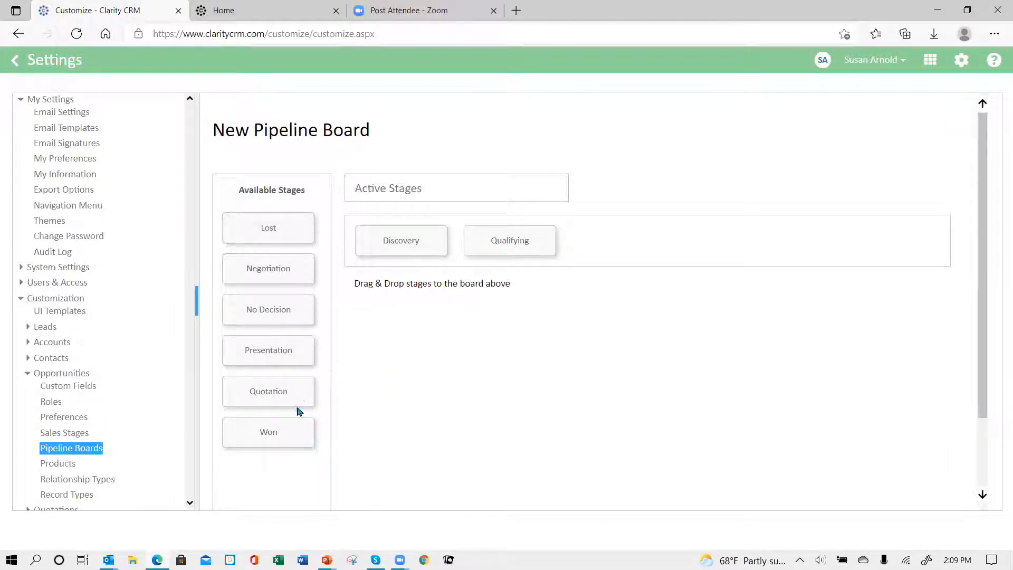
drag(267, 350, 617, 249)
drag(287, 348, 725, 250)
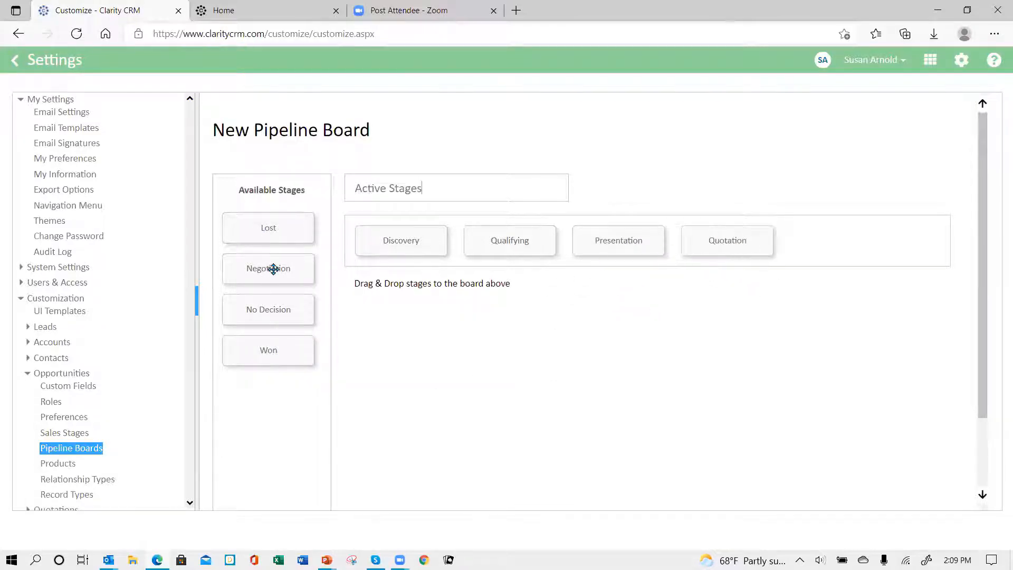
drag(273, 269, 834, 248)
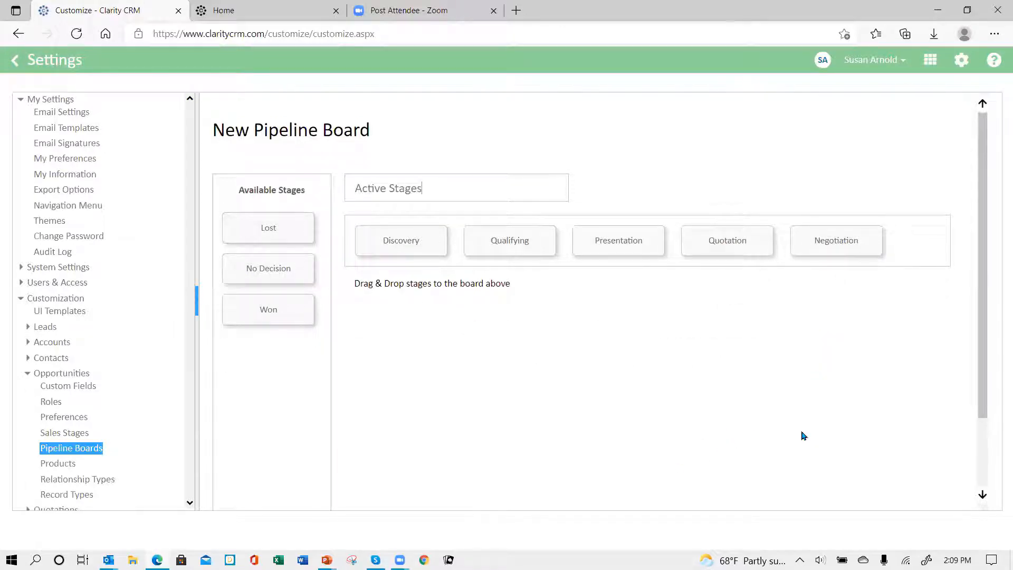
scroll(979, 498, down, 3)
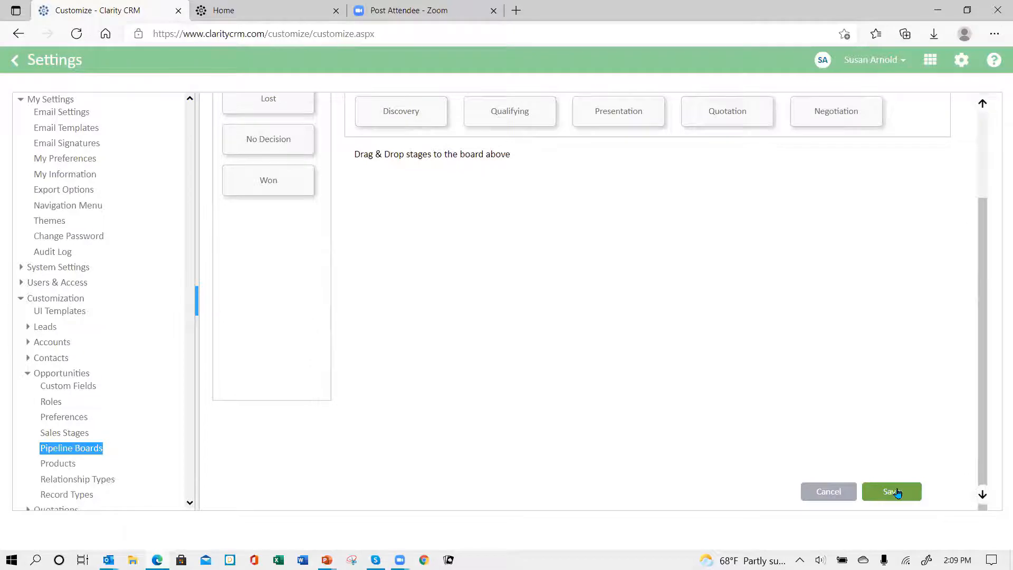
click(893, 489)
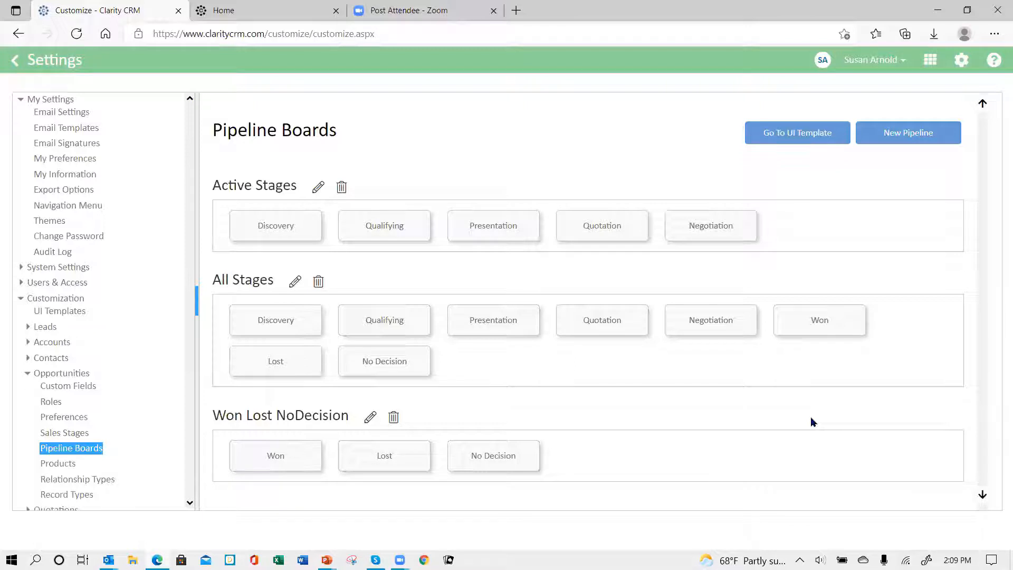
Step: Go from the pipeline boards to the Opportunity UI Template and check which access profiles it offers
click(797, 136)
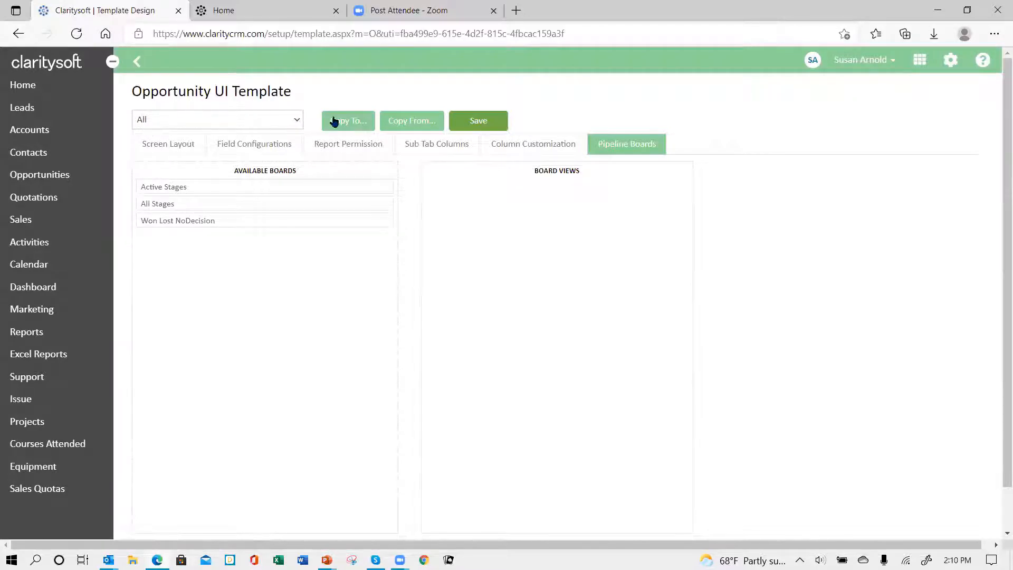
click(298, 120)
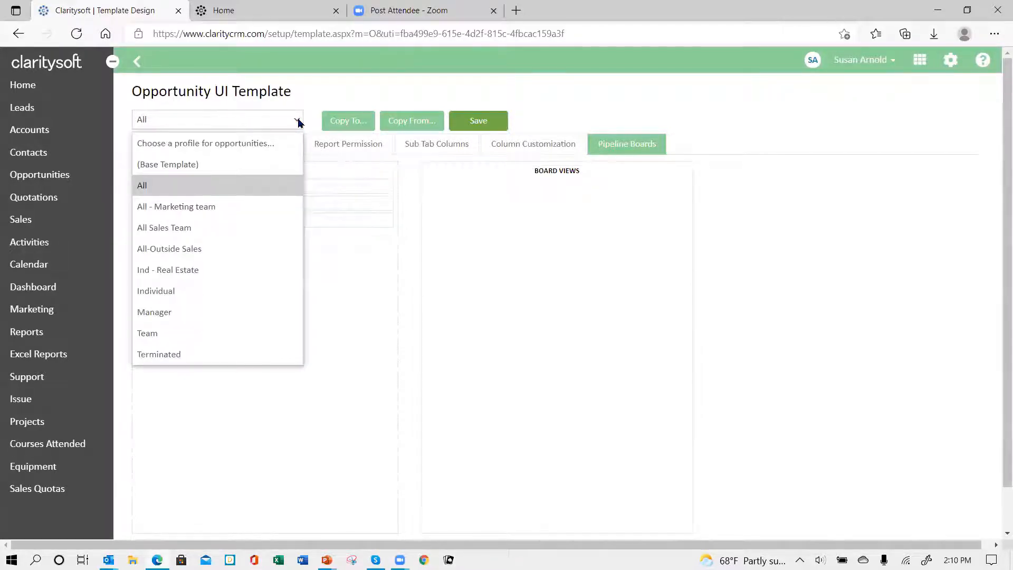
click(298, 122)
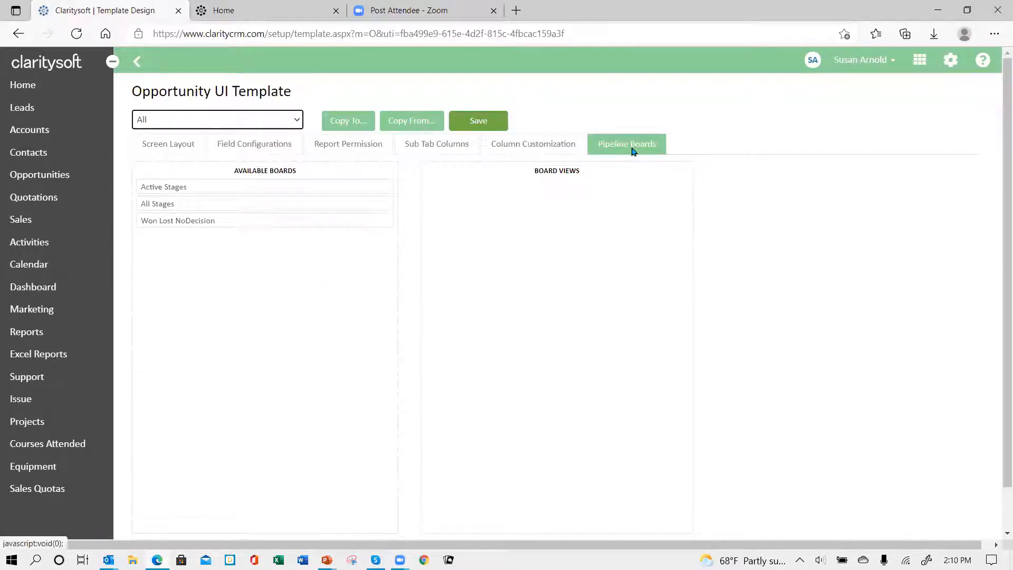
Step: Review the All profile's screen layout, field configurations, report permissions and column settings, ending on its pipeline boards
click(177, 147)
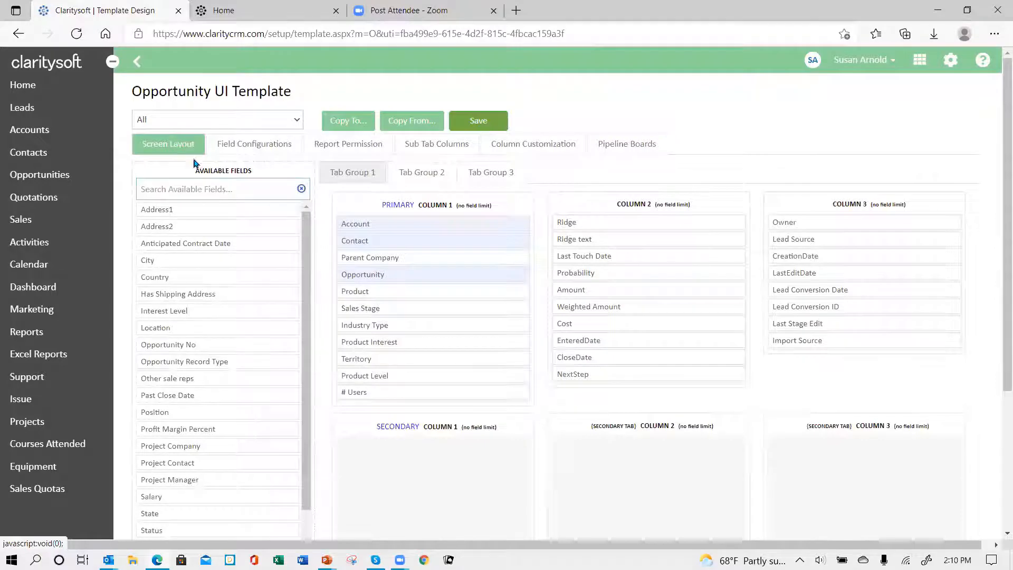
click(251, 144)
click(333, 147)
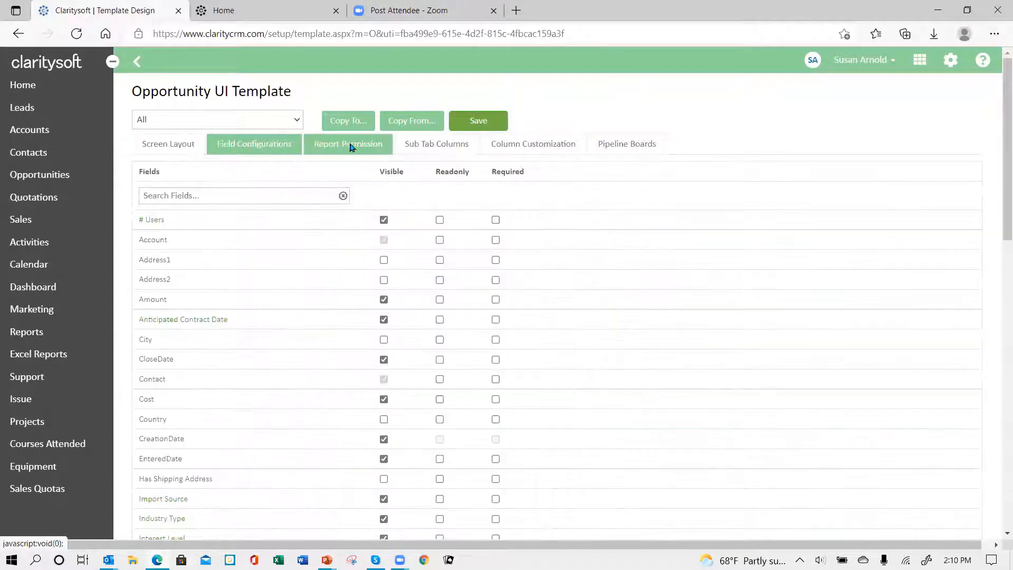
click(442, 148)
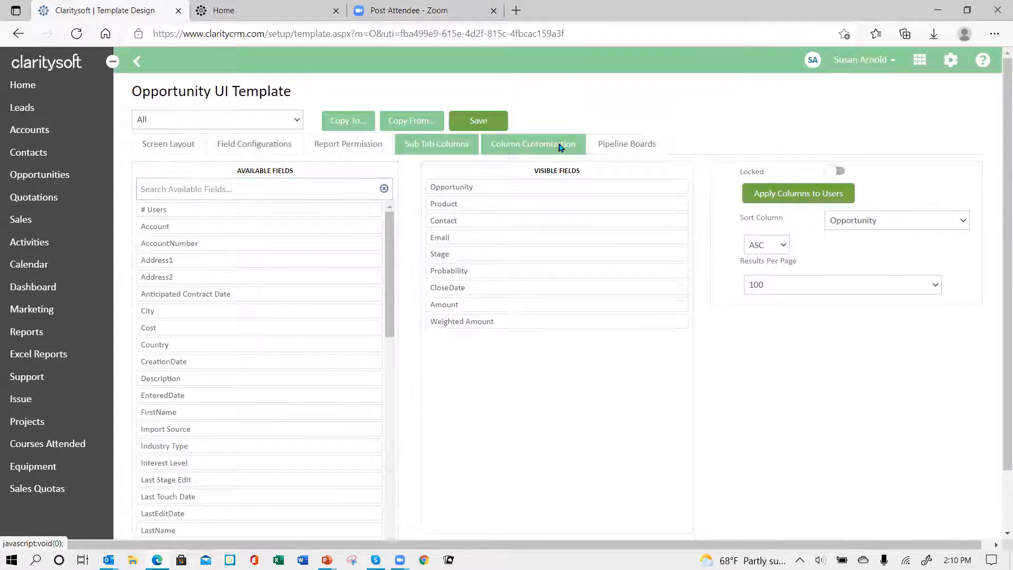
click(562, 143)
click(653, 151)
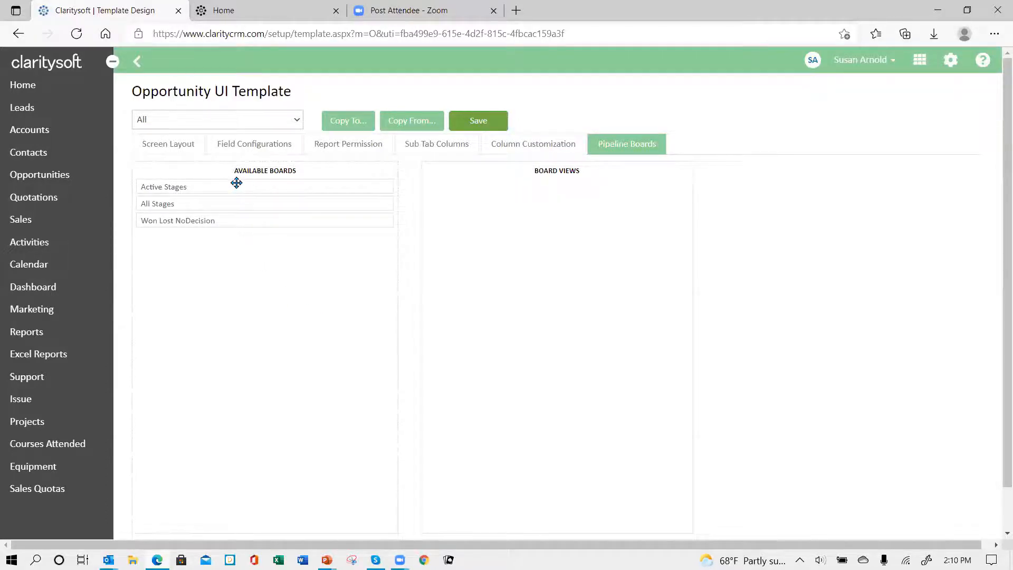
Step: Assign All Stages, Active Stages and Won Lost NoDecision in that order as board views for the All profile and save the template
drag(236, 182, 511, 226)
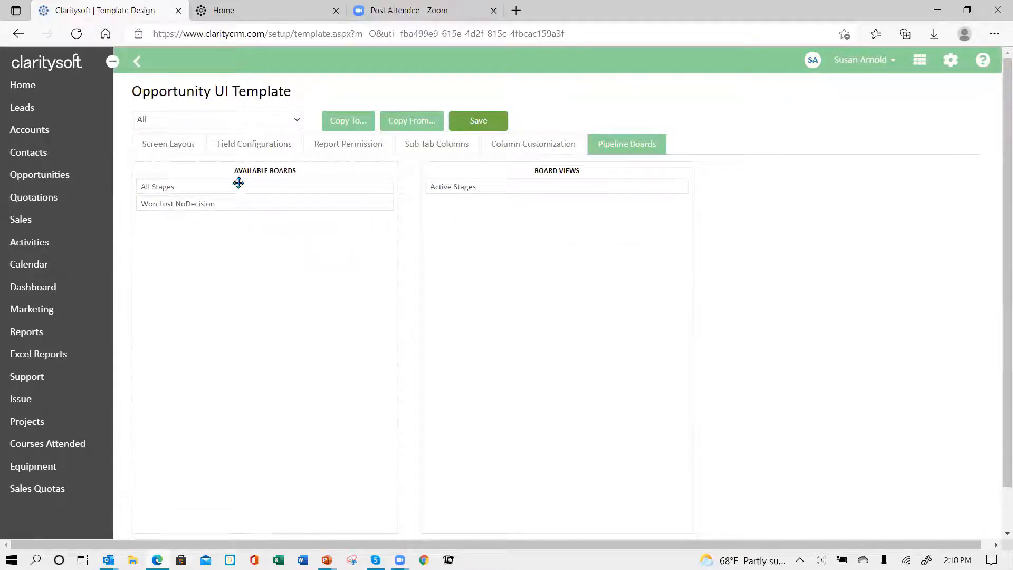
drag(237, 181, 524, 181)
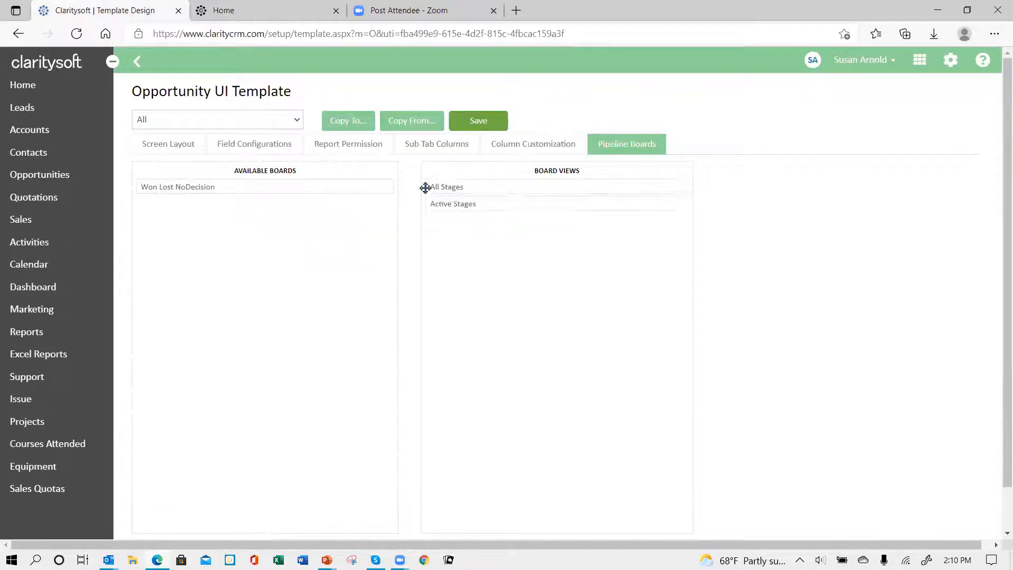
drag(254, 188, 544, 217)
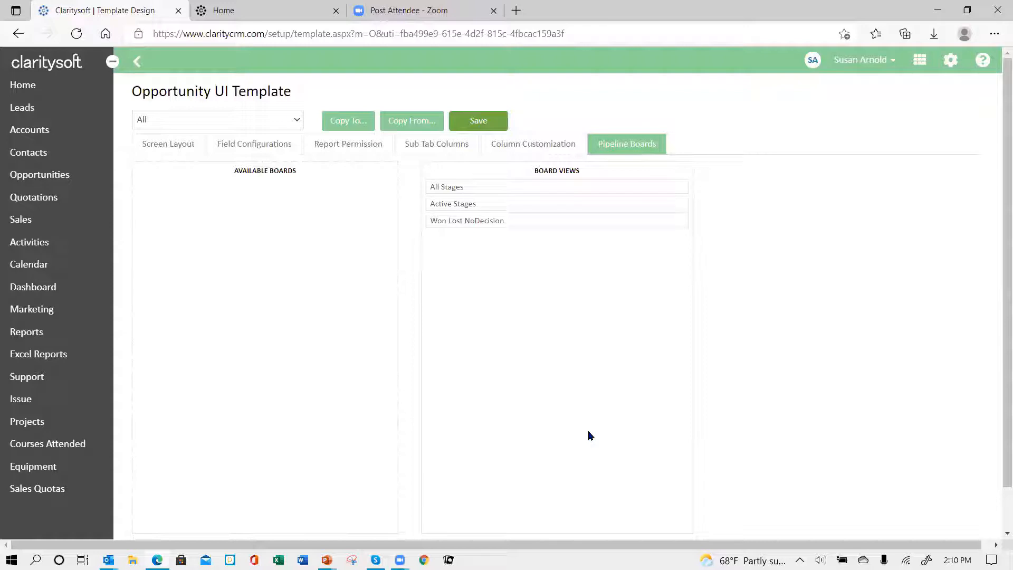
click(480, 122)
click(296, 124)
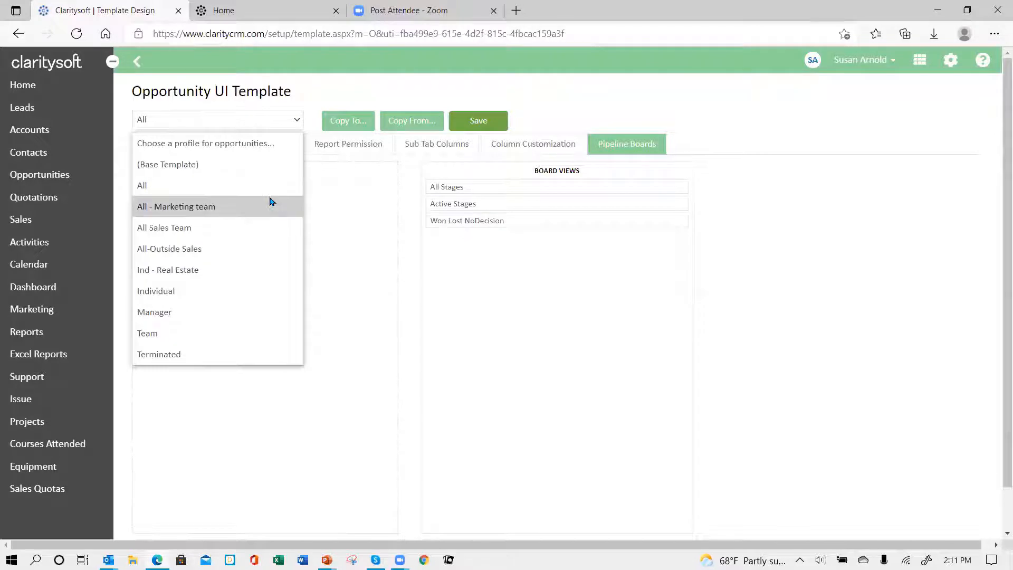
click(243, 123)
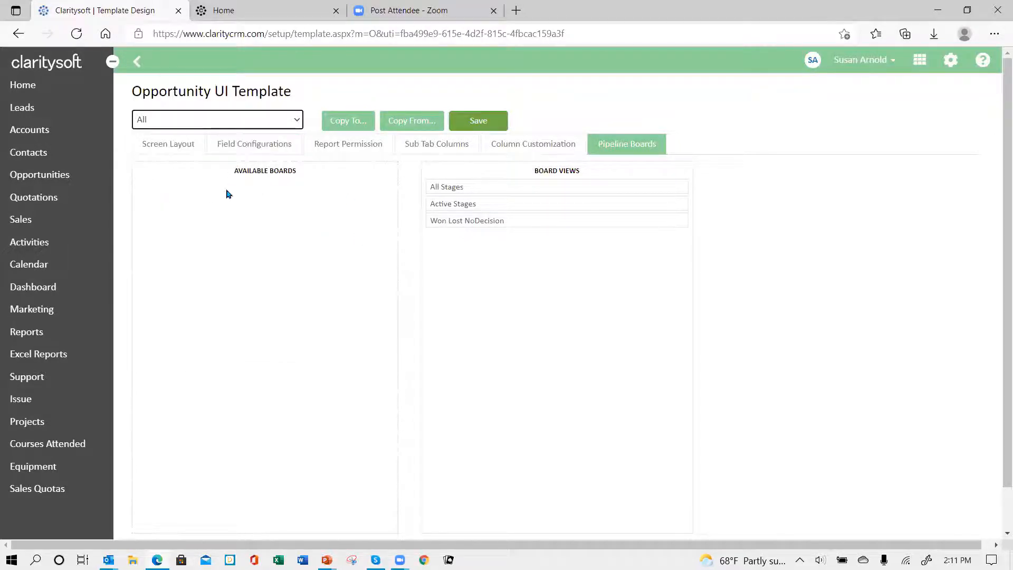
Step: Copy the All profile's screen layout to the All Sales Team and Individual access profiles
click(181, 151)
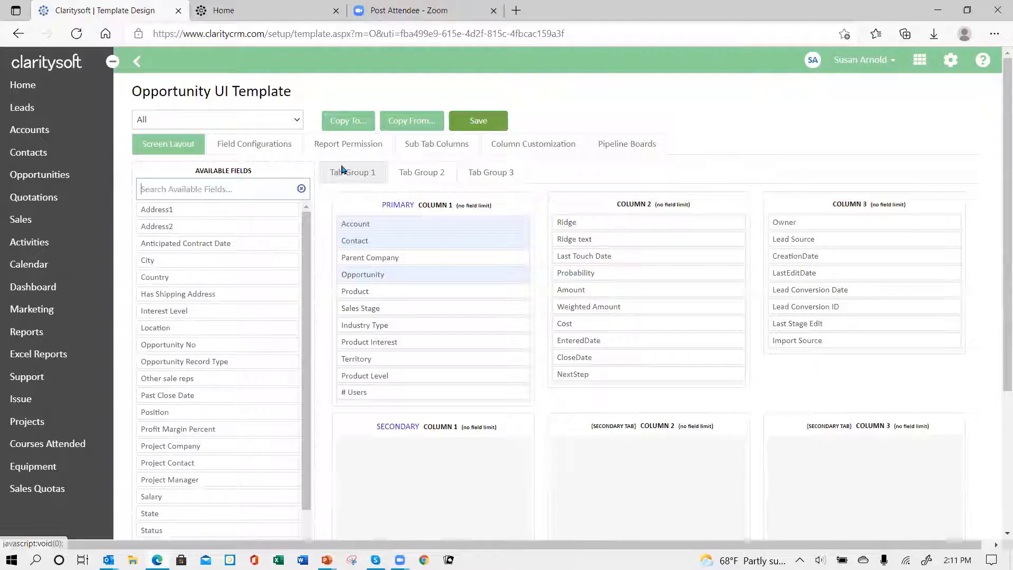
click(346, 123)
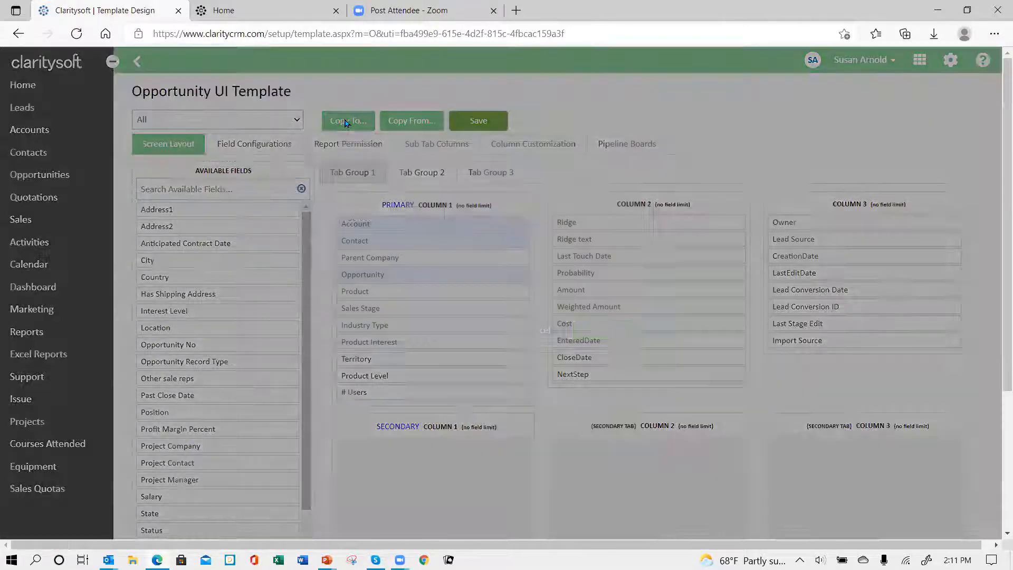
click(433, 218)
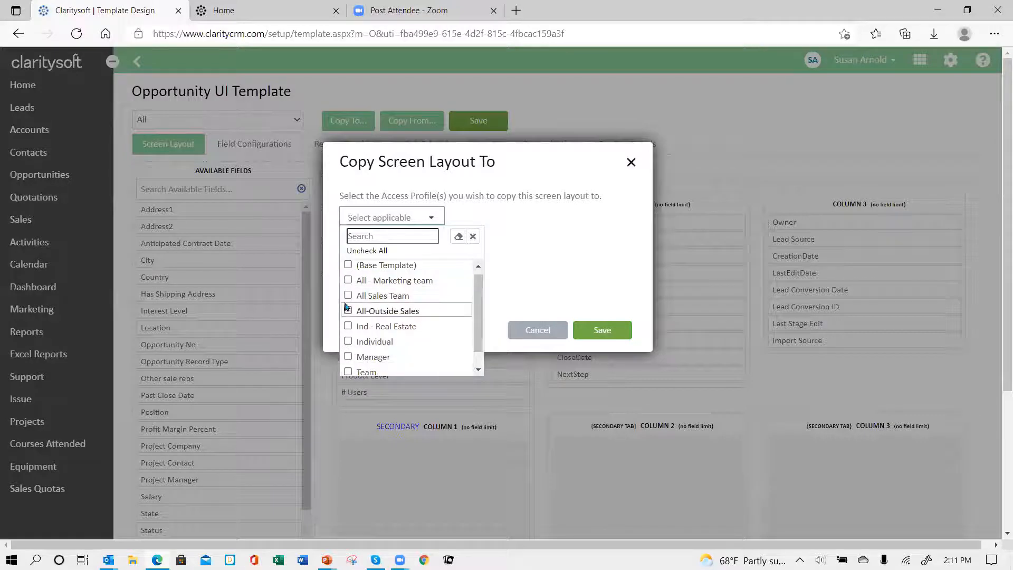
click(359, 296)
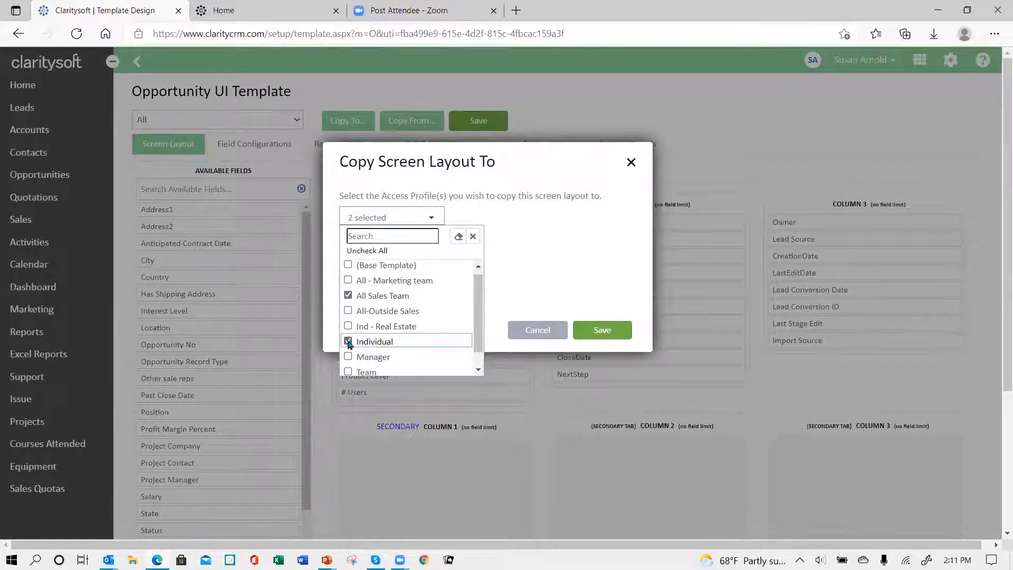
click(600, 331)
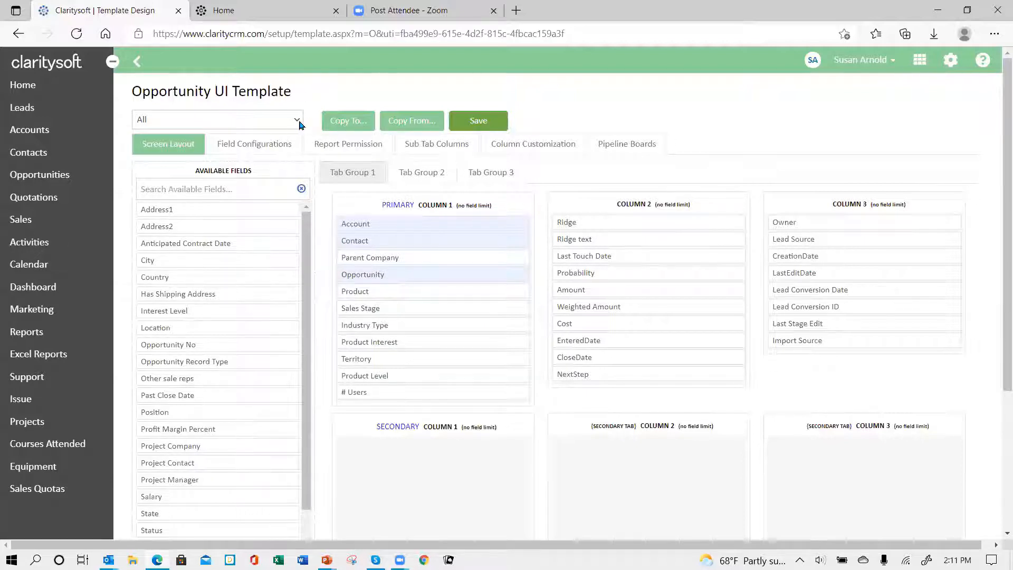
Step: Switch the template to the All - Marketing team profile and show its pipeline boards
click(298, 122)
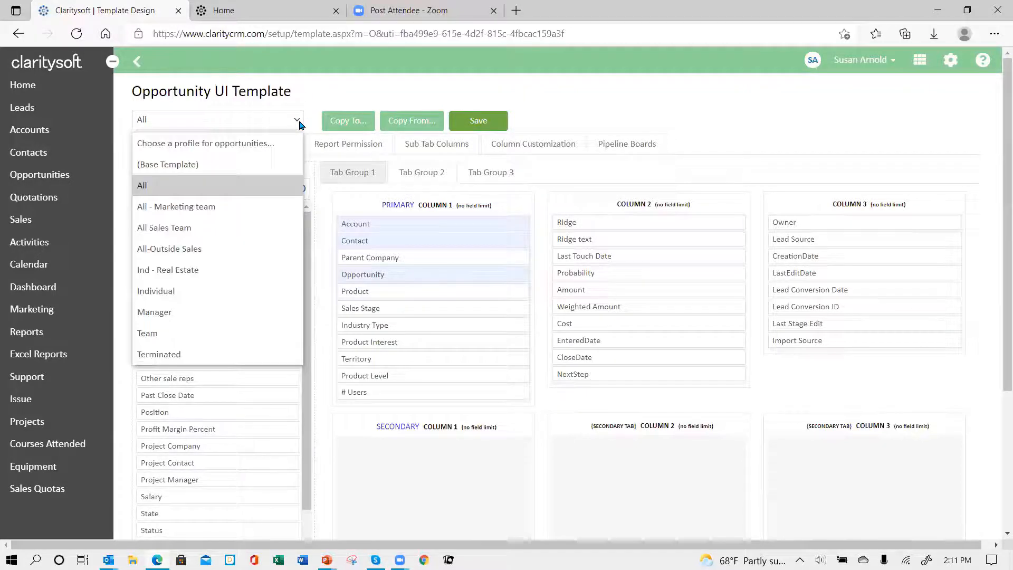
click(248, 206)
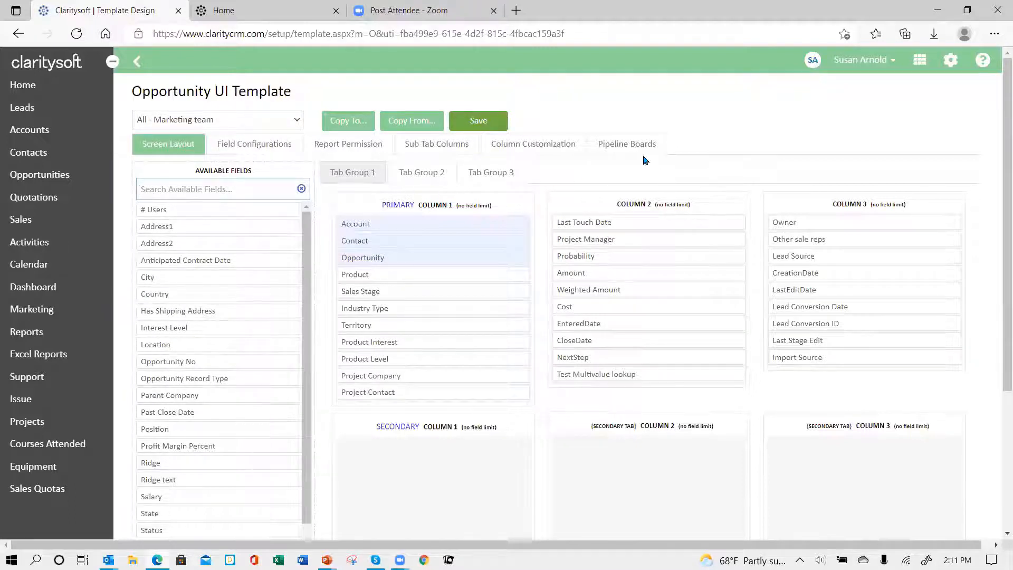
click(632, 144)
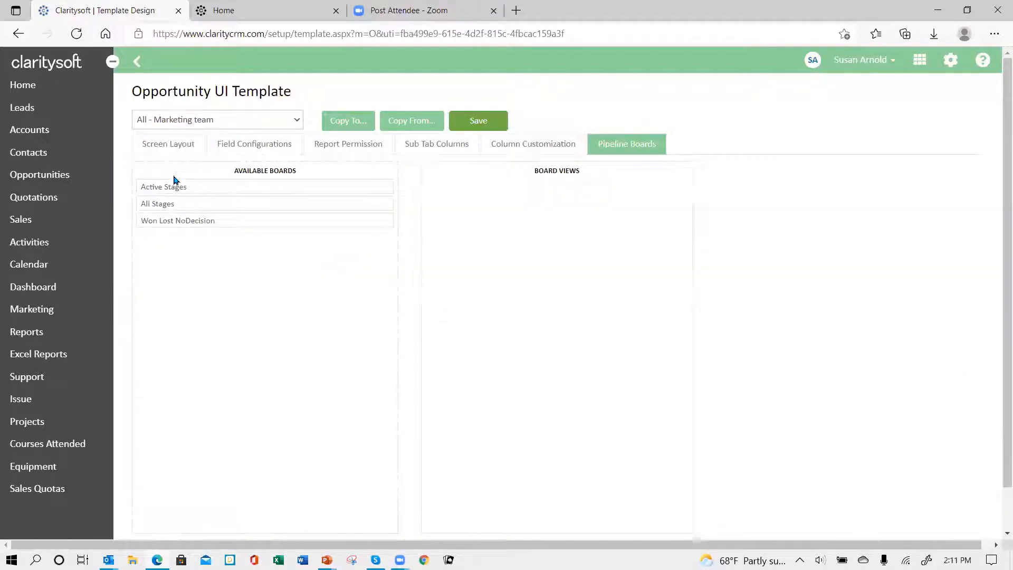
Step: Assign All Stages, Active Stages and Won Lost NoDecision in that order as board views for the All - Marketing team profile and save
drag(183, 185, 521, 186)
drag(289, 182, 563, 187)
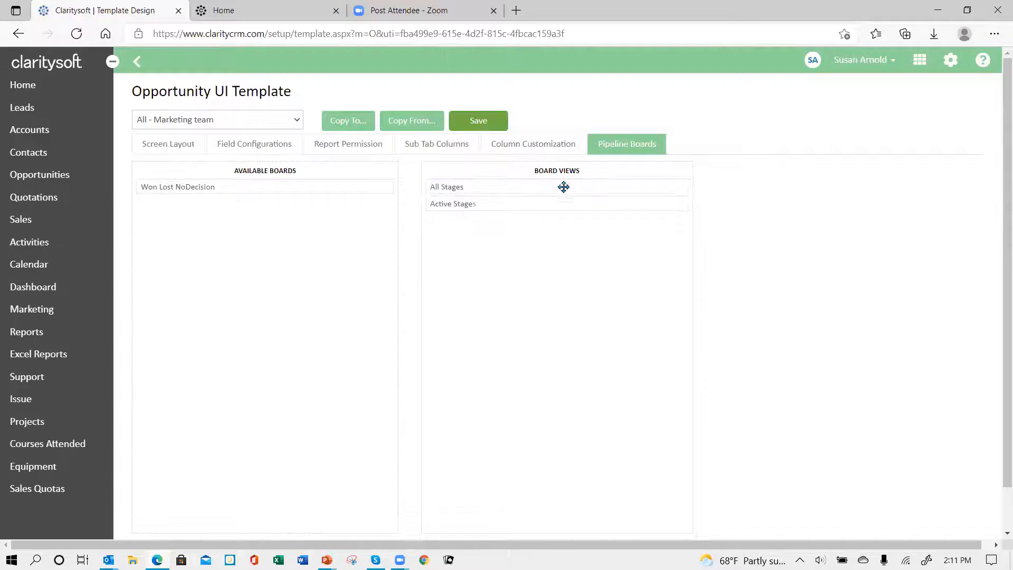
drag(297, 185, 591, 220)
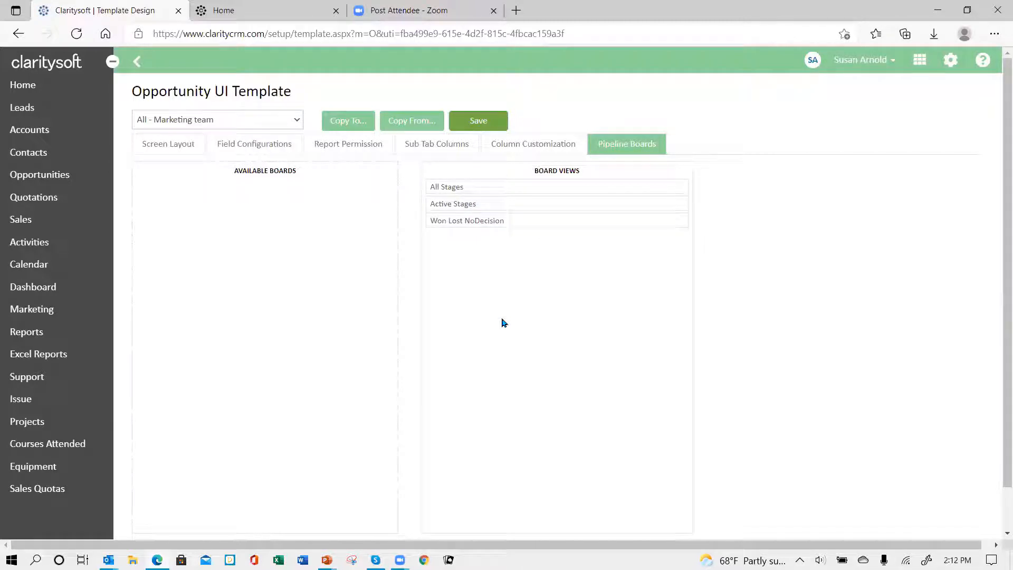
click(477, 126)
Step: Log out of the CRM and sign back in to the same database by entering the account password
click(893, 61)
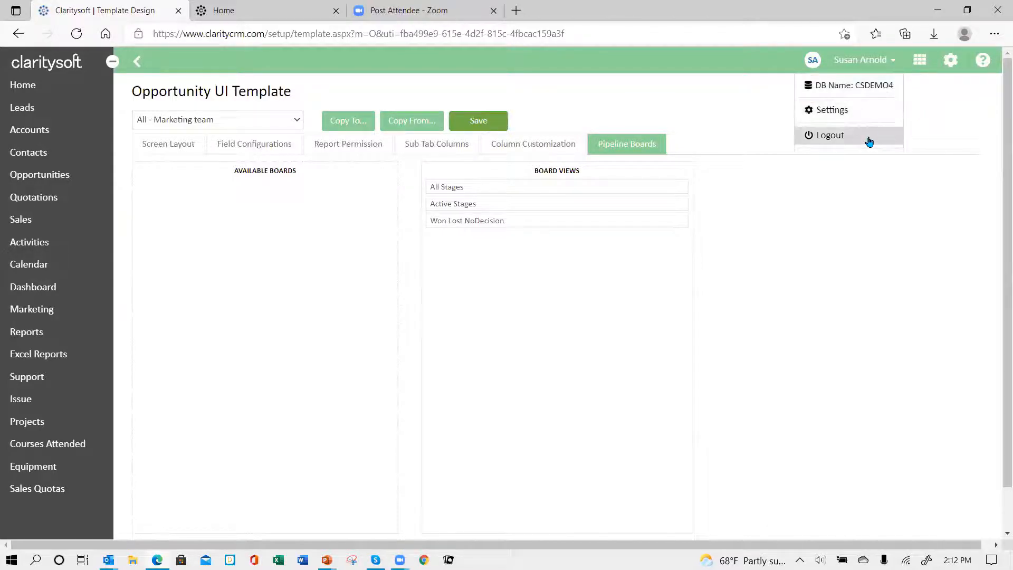
click(869, 140)
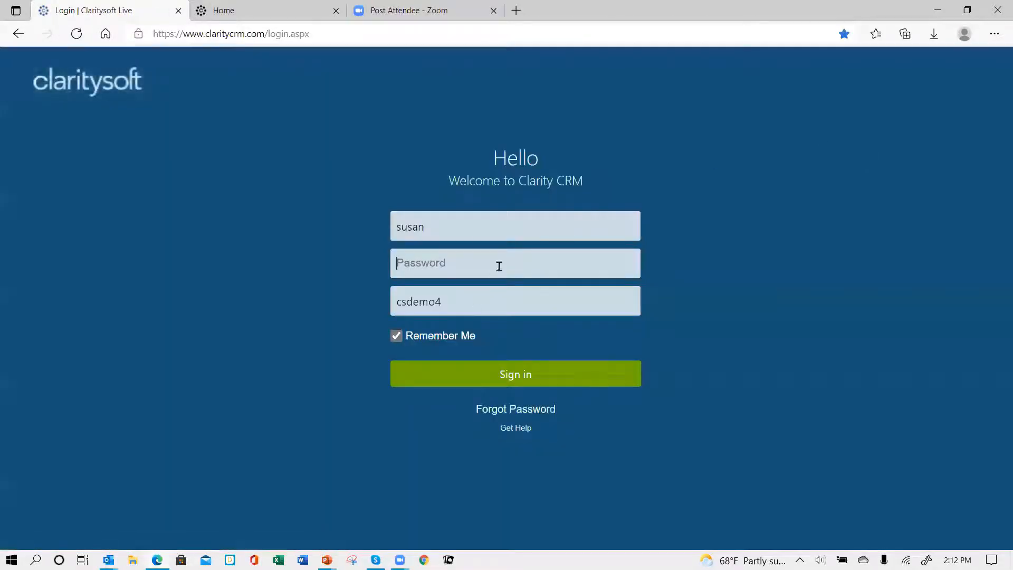
text(***)
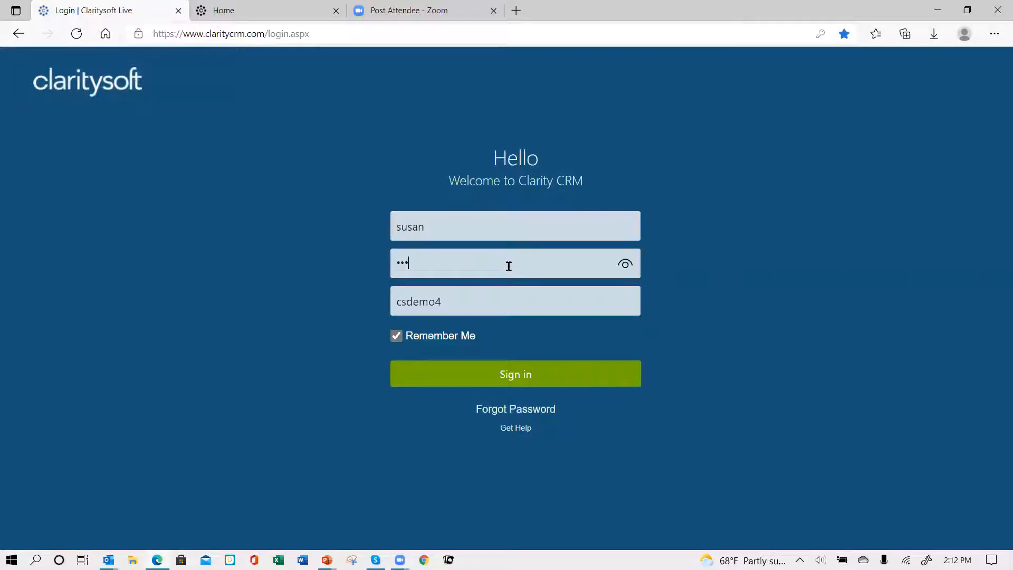
key(Return)
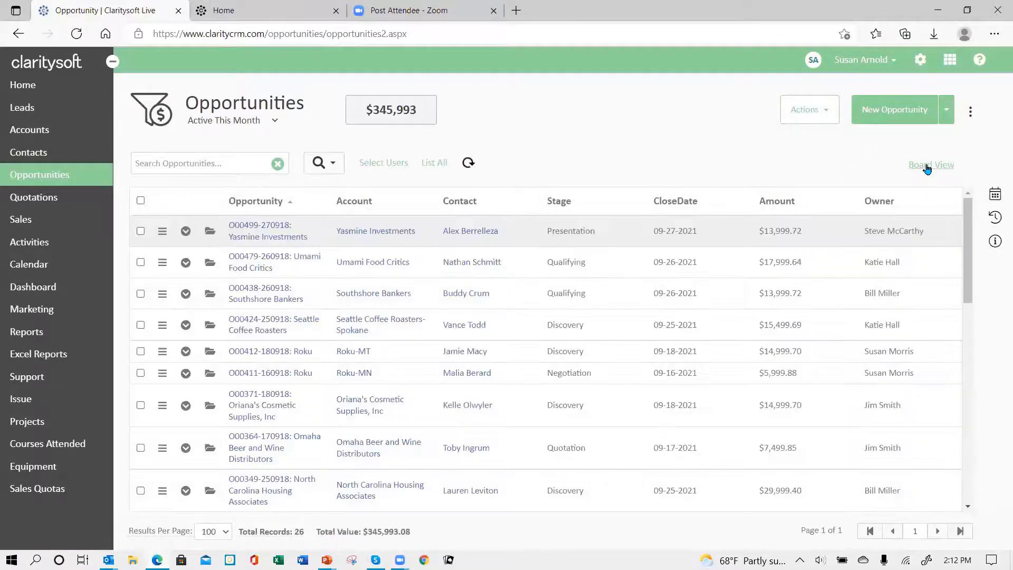
Step: Switch the Opportunities list to board view with the All Stages board and look through its stage columns up to No Decision
click(927, 171)
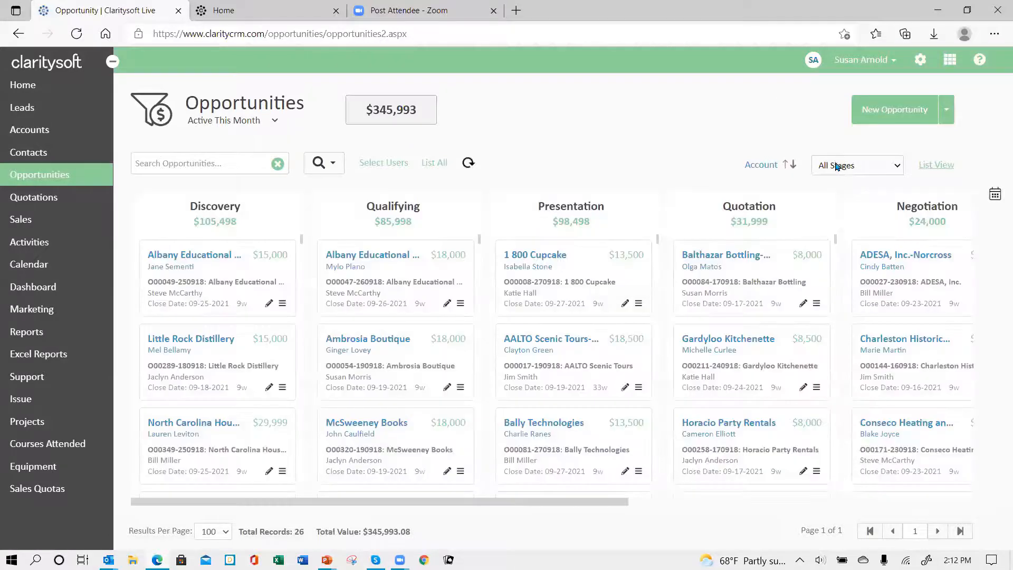
click(900, 168)
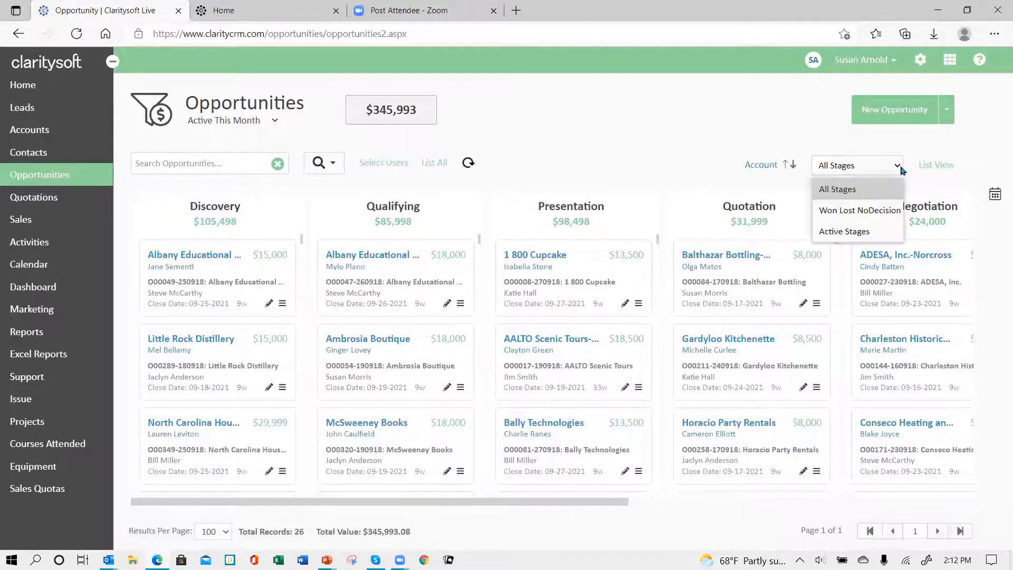
click(837, 190)
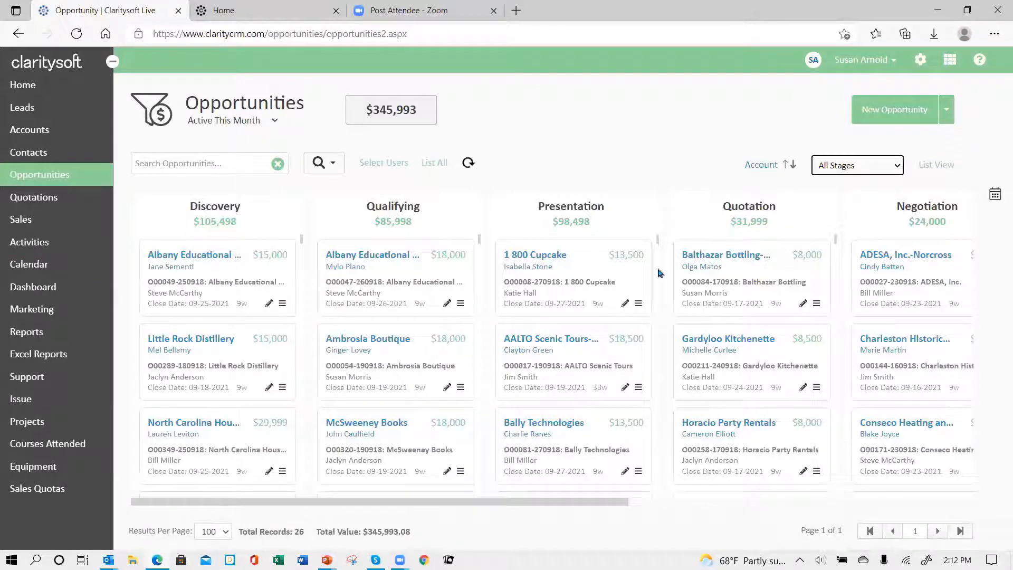
drag(549, 504, 954, 503)
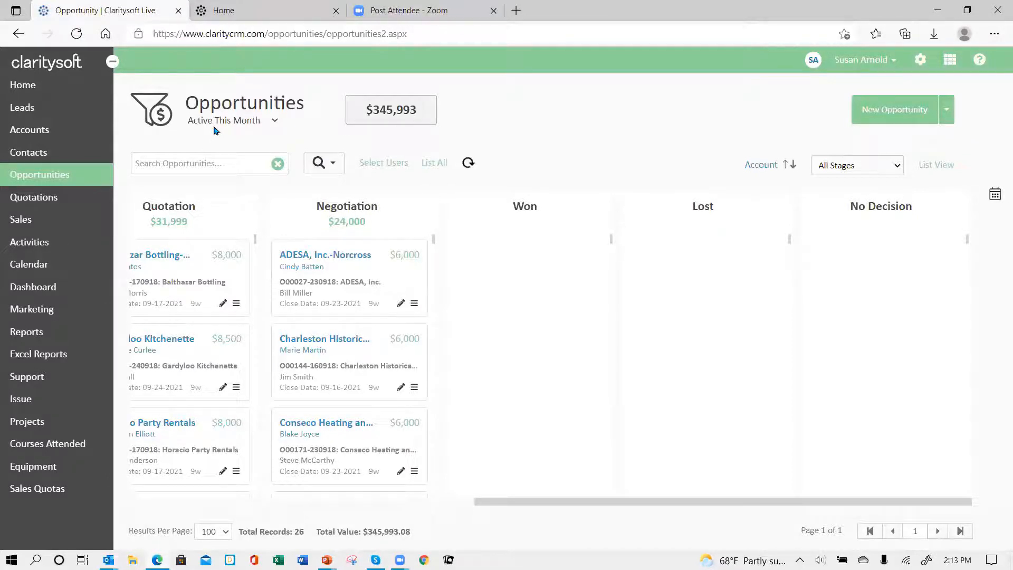
Step: Filter the board to All Opportunities and review the stage columns from Discovery through No Decision
click(276, 122)
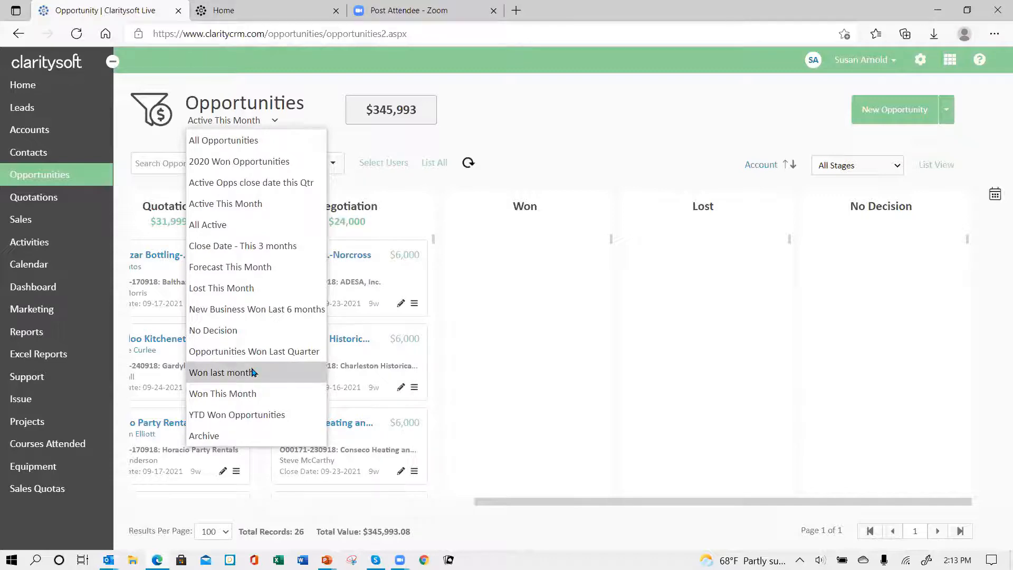
click(280, 140)
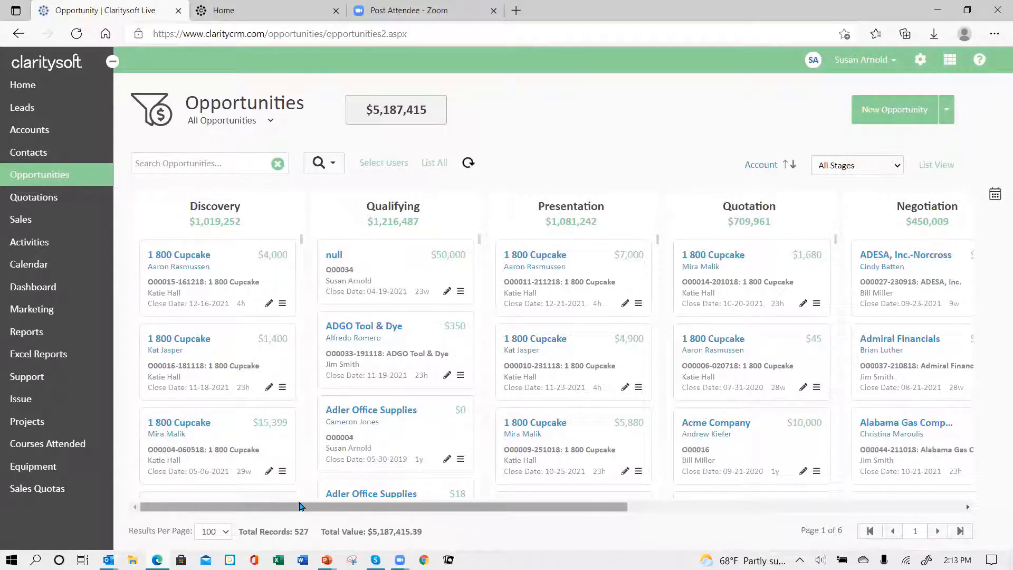
drag(289, 506, 688, 506)
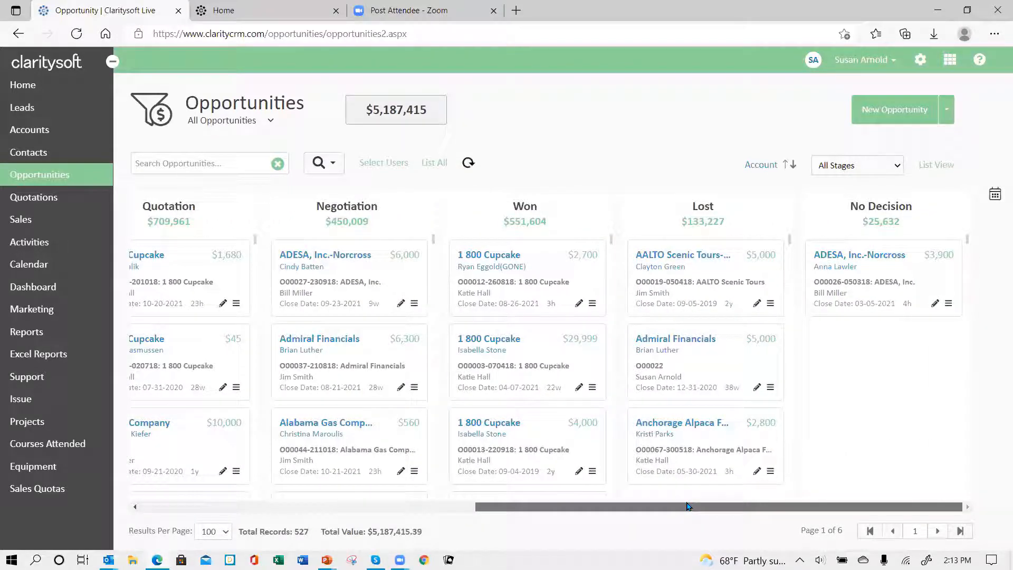
drag(663, 509, 328, 509)
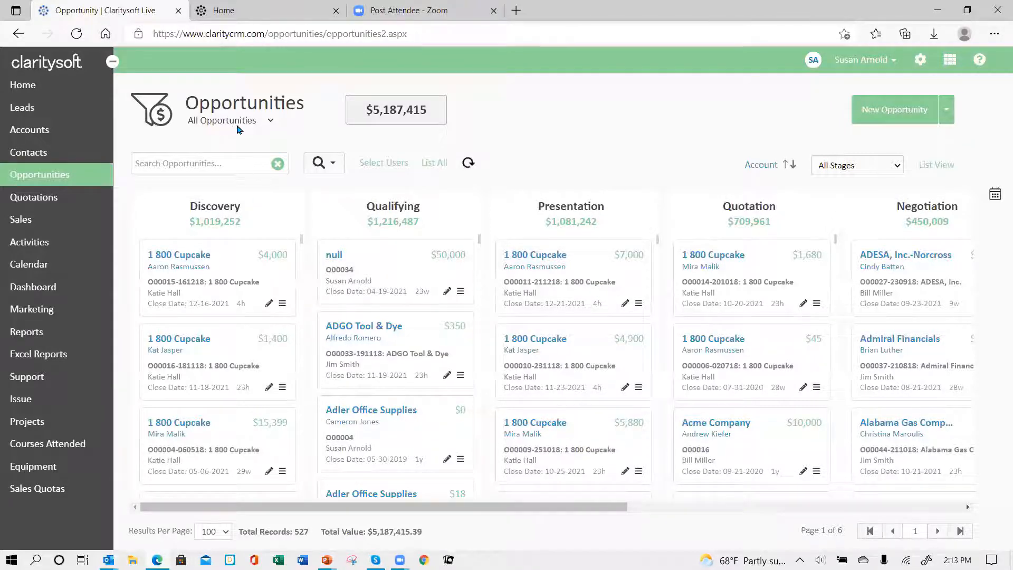
Step: Filter the opportunities to All Active and switch the board to Active Stages
click(270, 121)
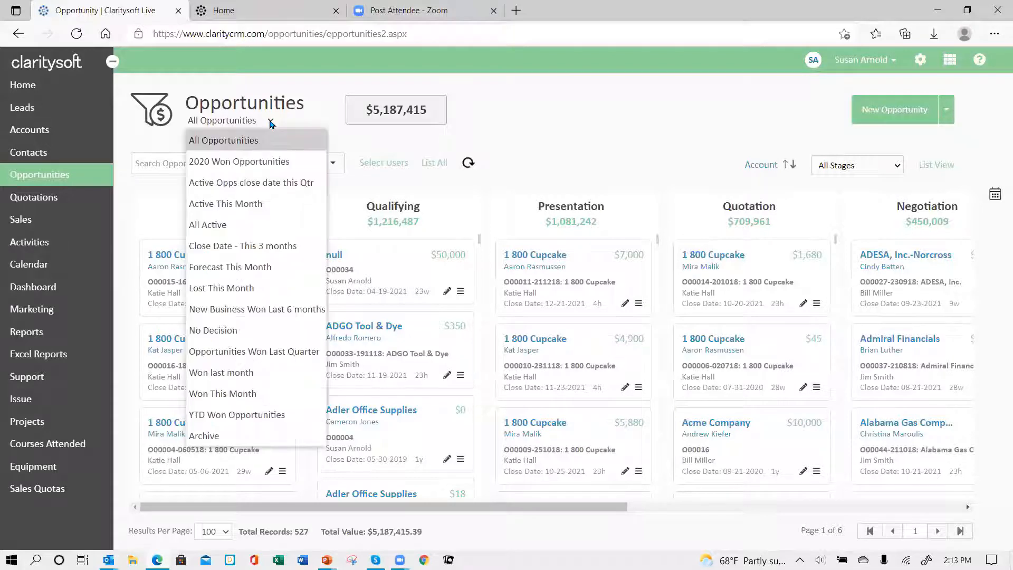
click(258, 225)
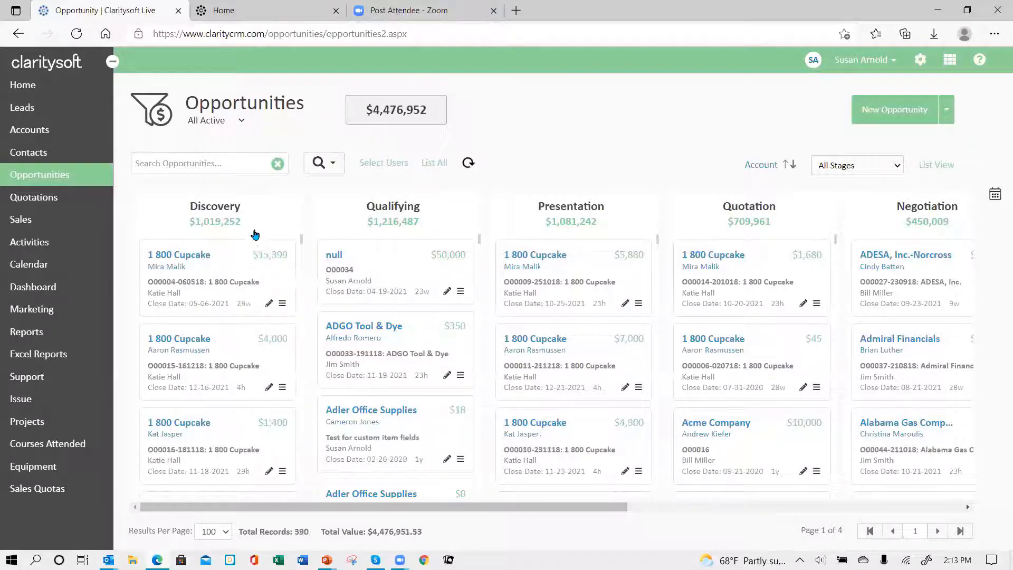
drag(374, 510, 322, 518)
click(895, 167)
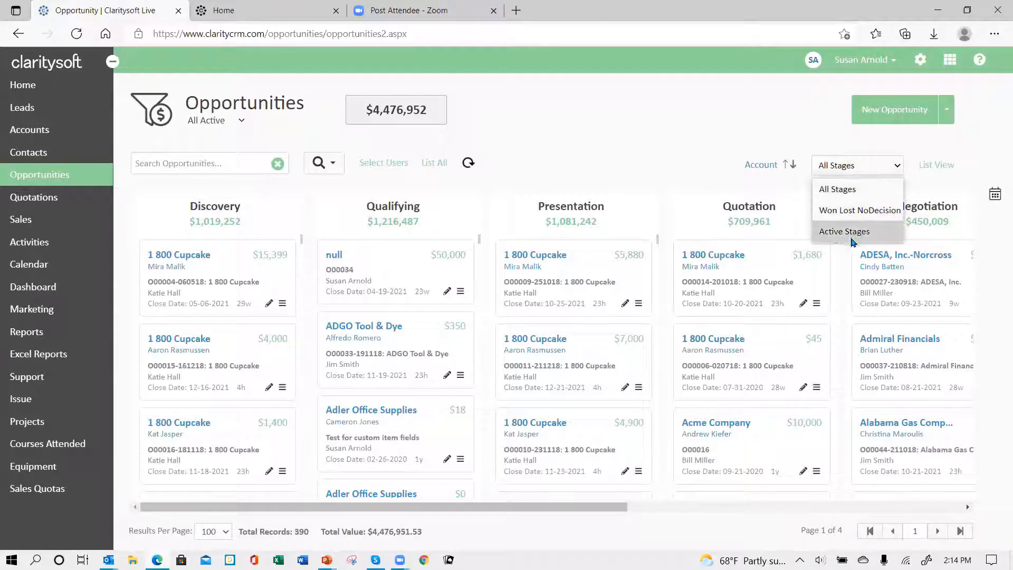
click(849, 235)
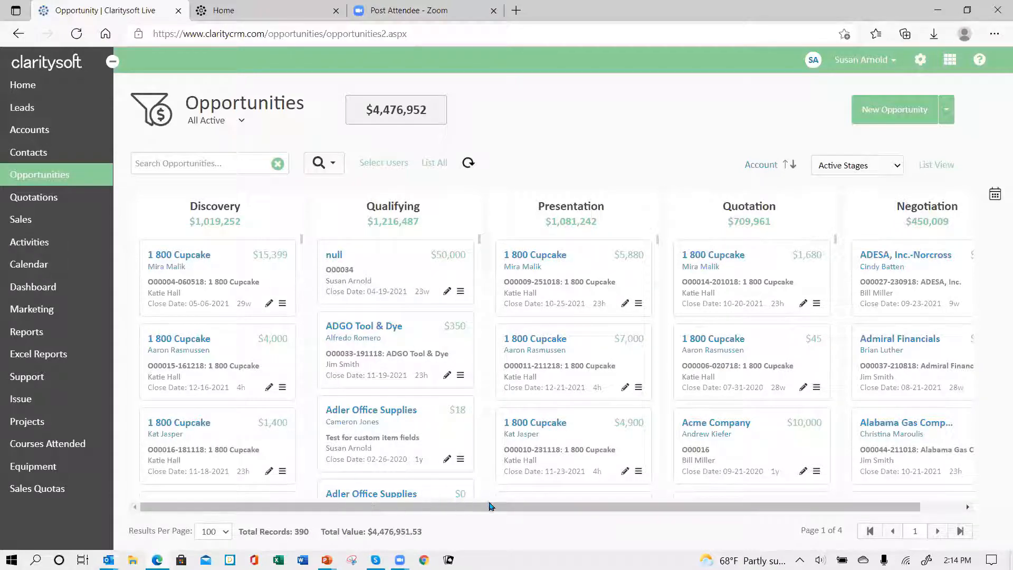
drag(876, 510, 725, 510)
Step: Move the $18,000 Albany Educational opportunity from the Qualifying stage to Presentation
mouse_move(245, 313)
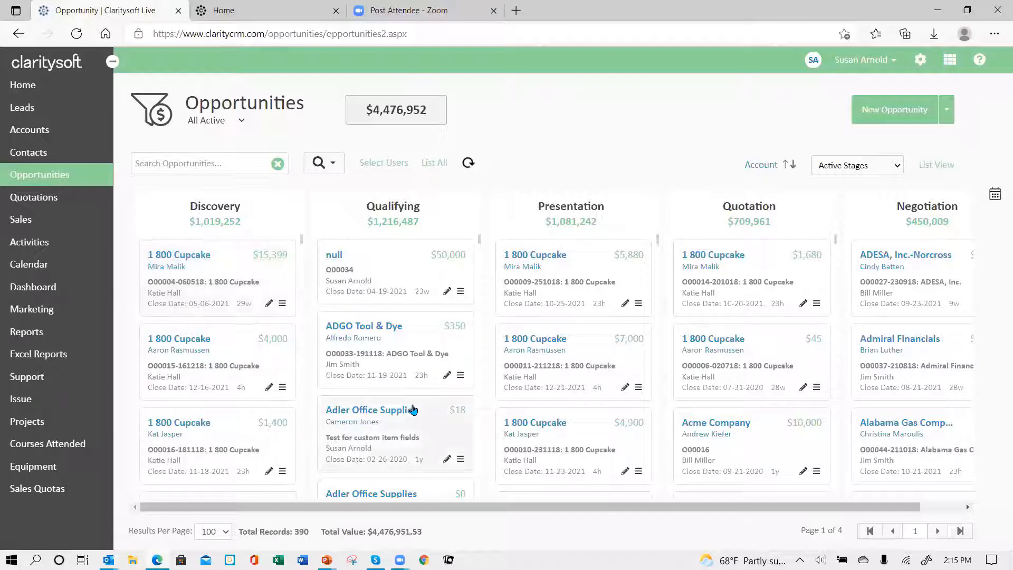
scroll(369, 389, down, 2)
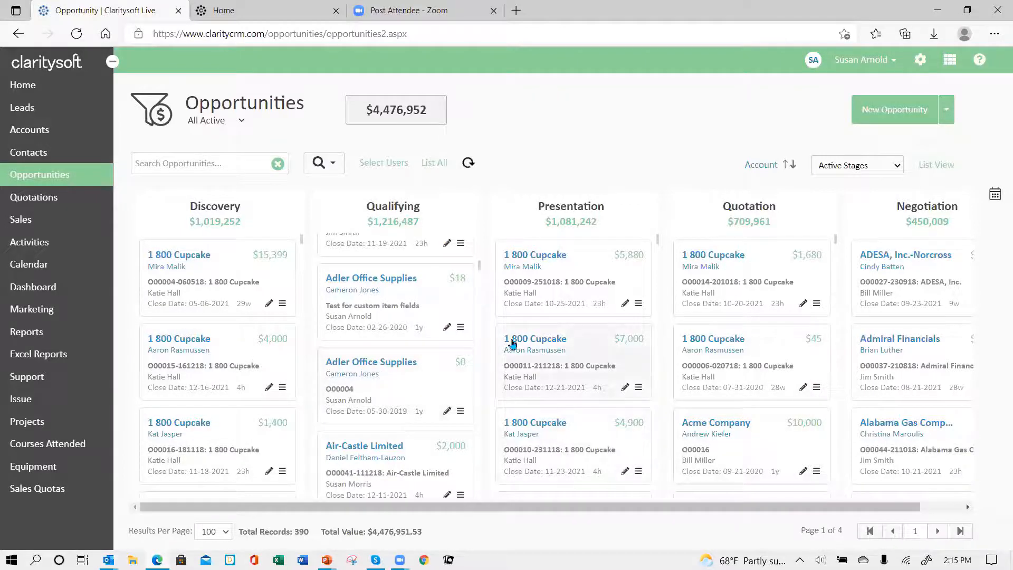
scroll(518, 348, down, 3)
scroll(518, 352, up, 3)
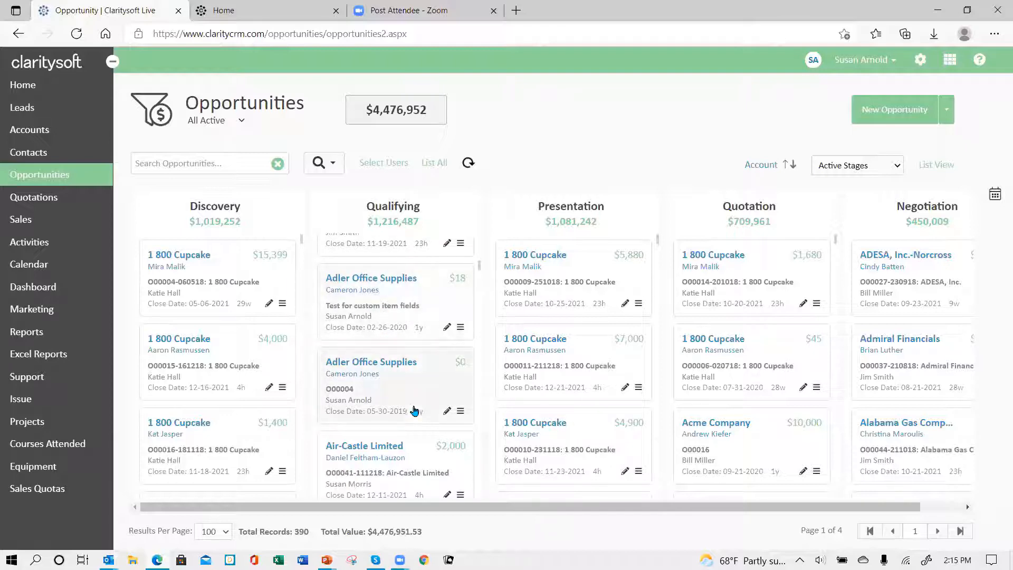
scroll(414, 411, down, 3)
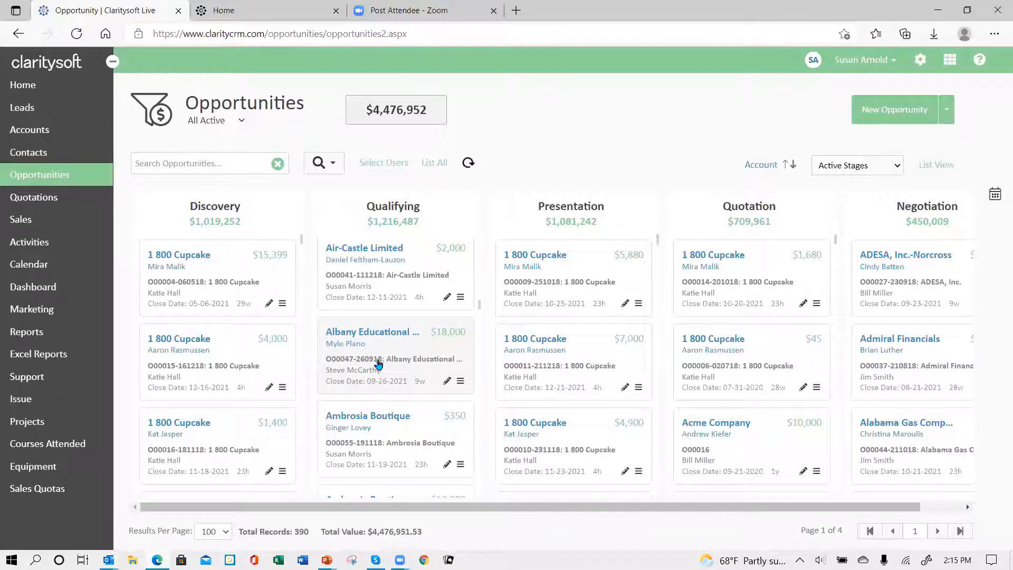
drag(378, 364, 556, 362)
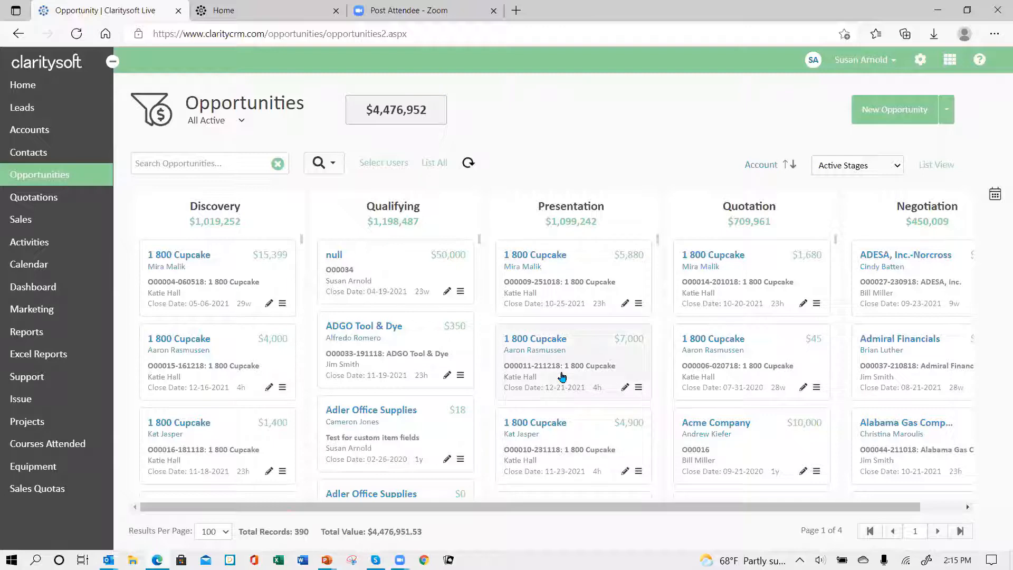
Step: Look for the moved Albany Educational opportunity in the Presentation column, narrowing the board with the Active This Month filter
scroll(564, 369, down, 5)
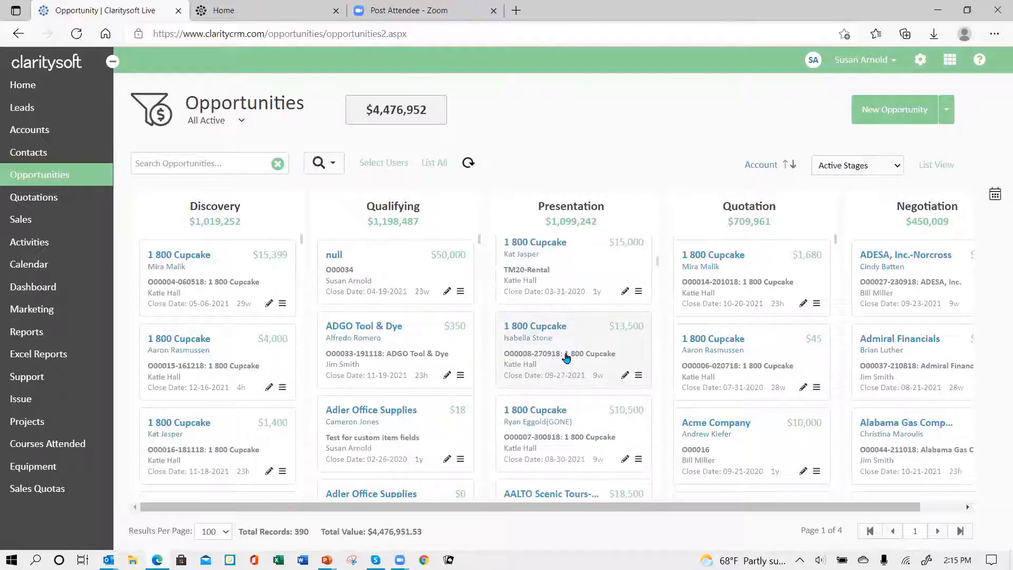
scroll(566, 357, down, 7)
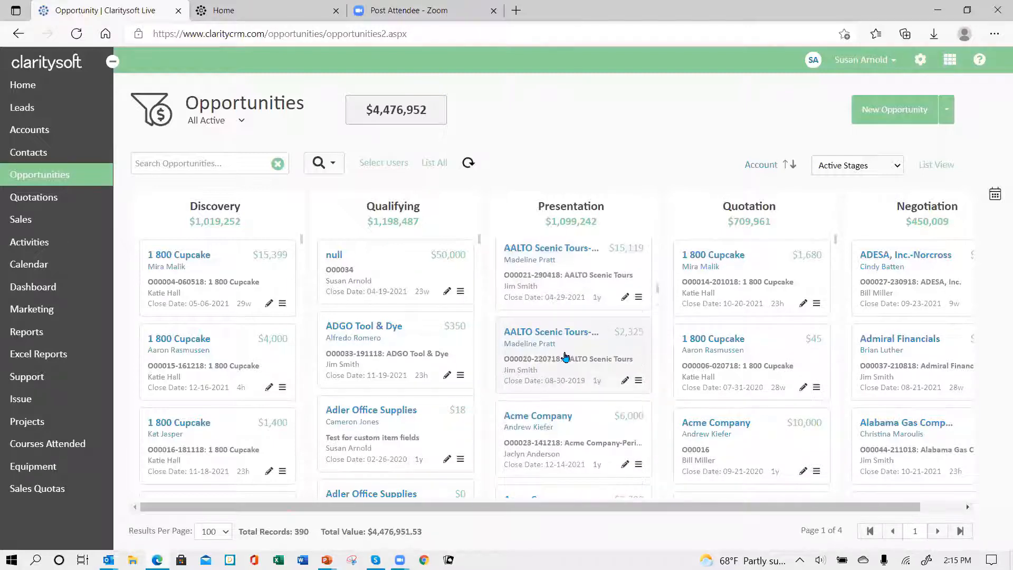
scroll(566, 357, down, 5)
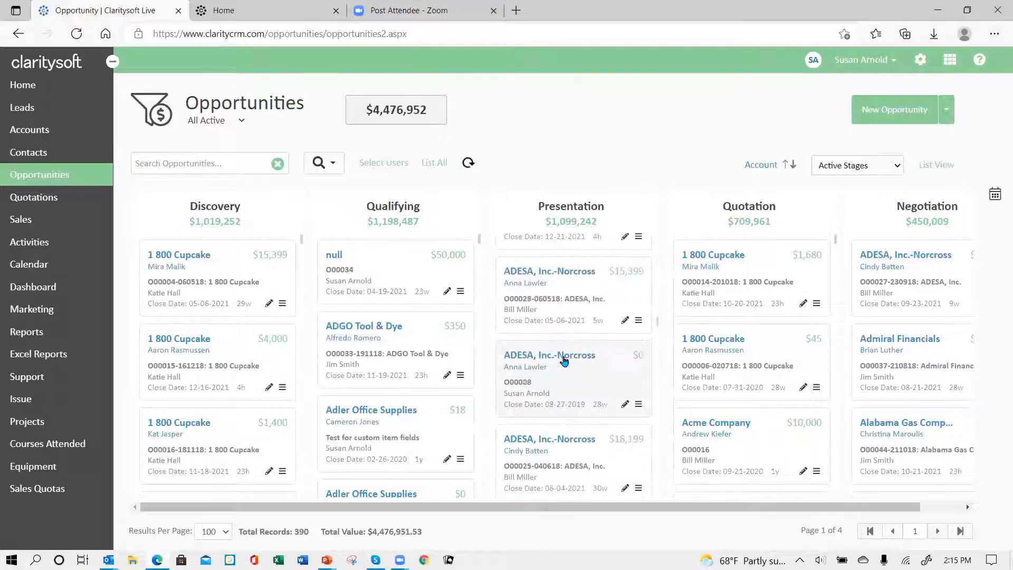
scroll(561, 362, down, 5)
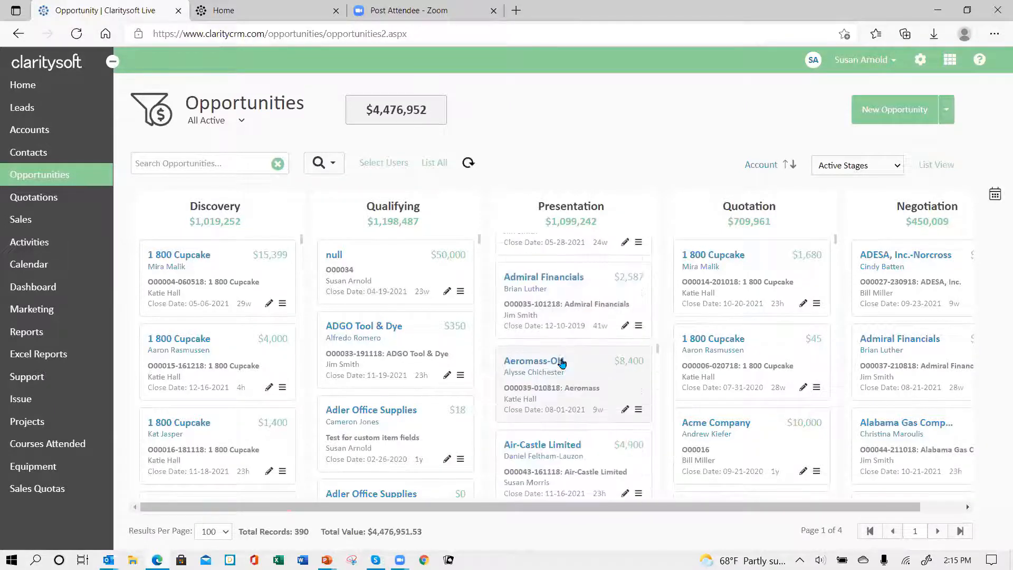
scroll(562, 380, up, 4)
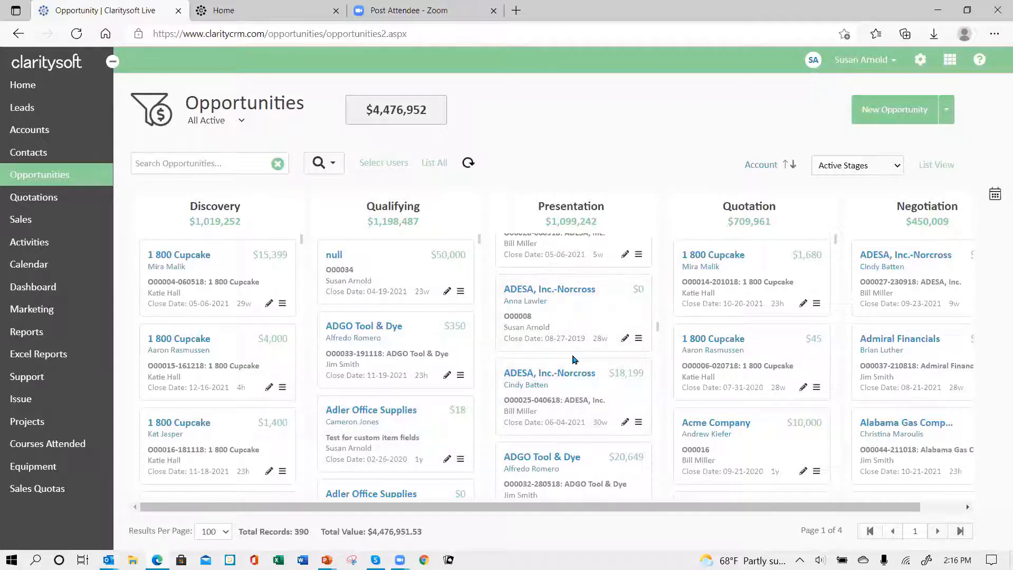
scroll(579, 357, up, 5)
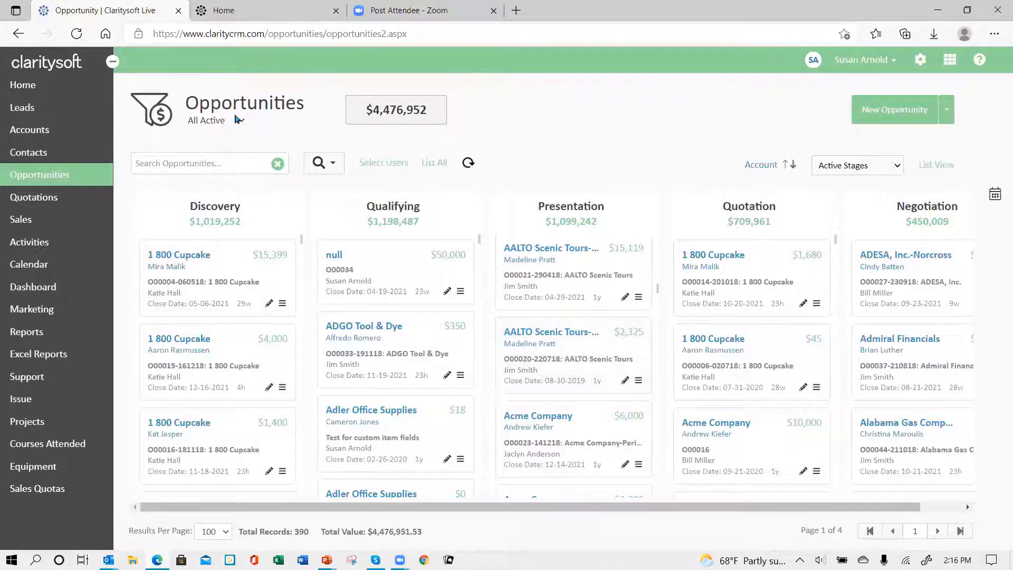
click(243, 121)
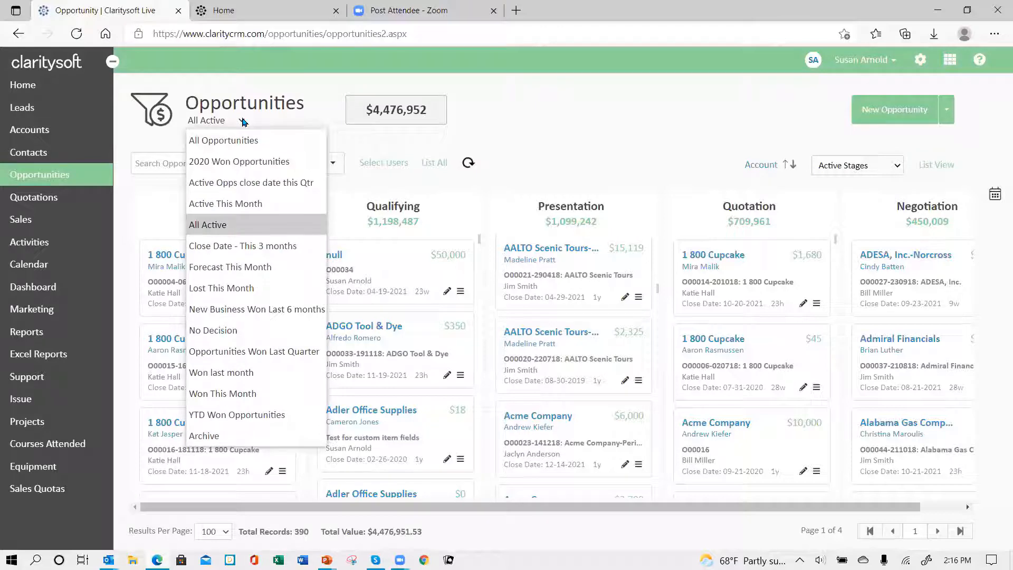
click(252, 204)
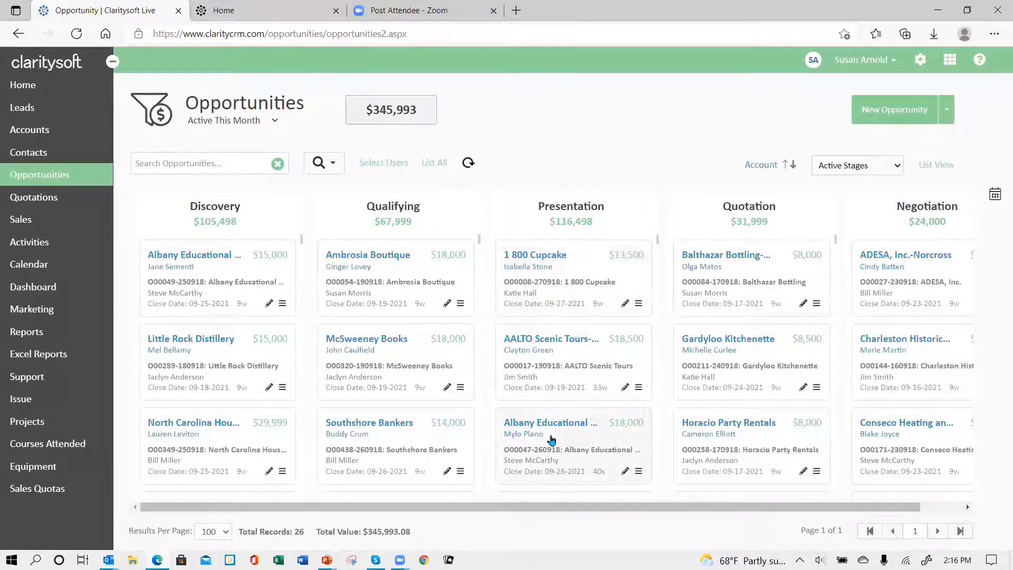
Step: Open the Albany Educational opportunity in the Presentation stage for editing and review its details, including sales stage, close date and next step
drag(551, 442, 595, 398)
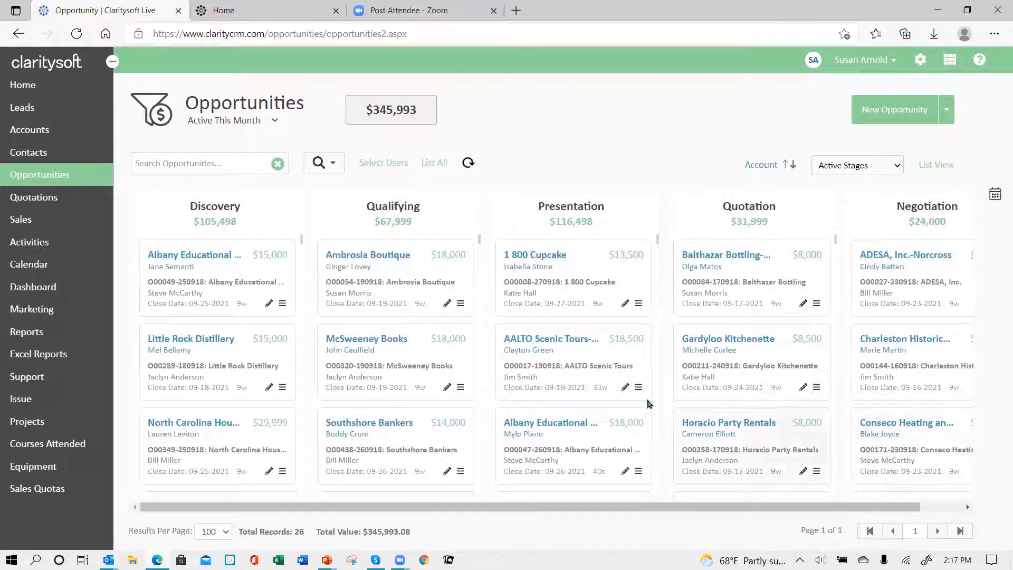
scroll(580, 390, down, 2)
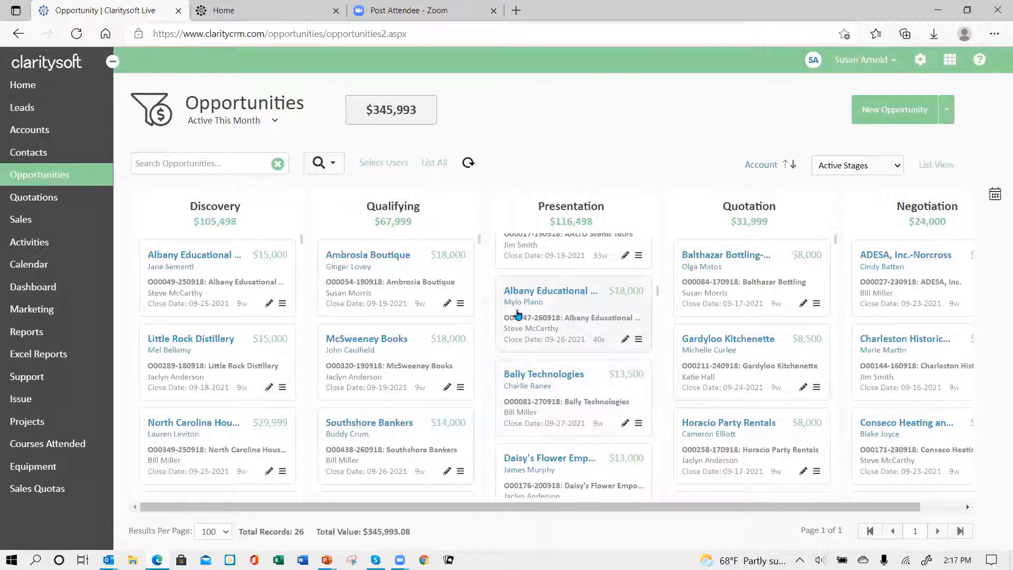
click(625, 340)
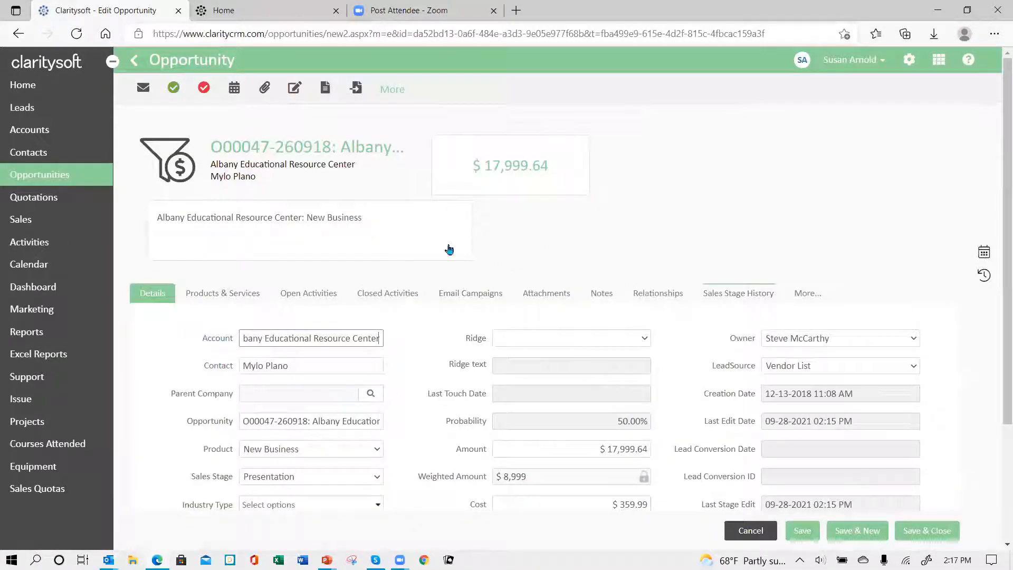
scroll(549, 348, down, 3)
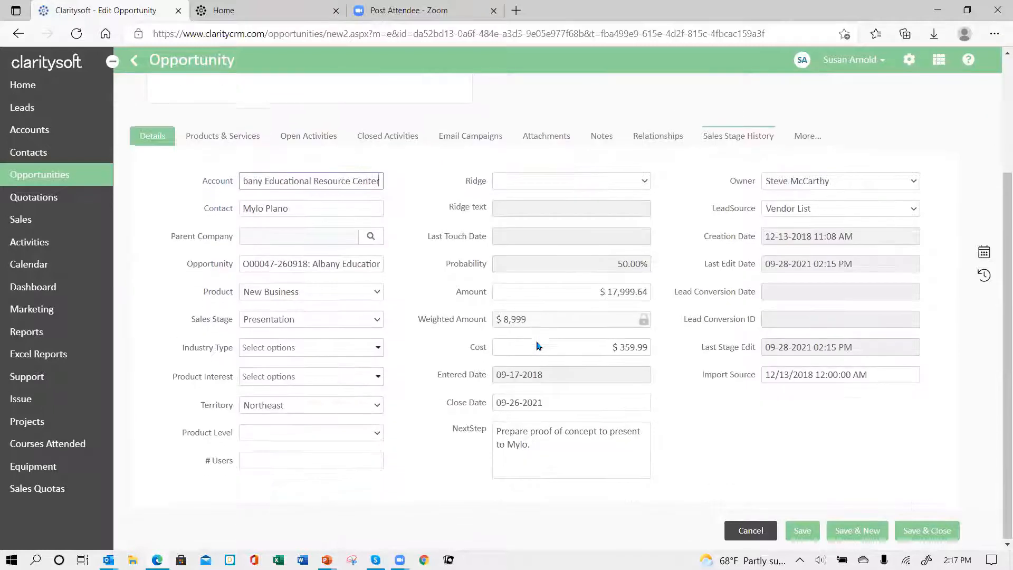
Step: Set the Albany Educational opportunity's close date to 10-18-2021 and save and close the record
click(574, 403)
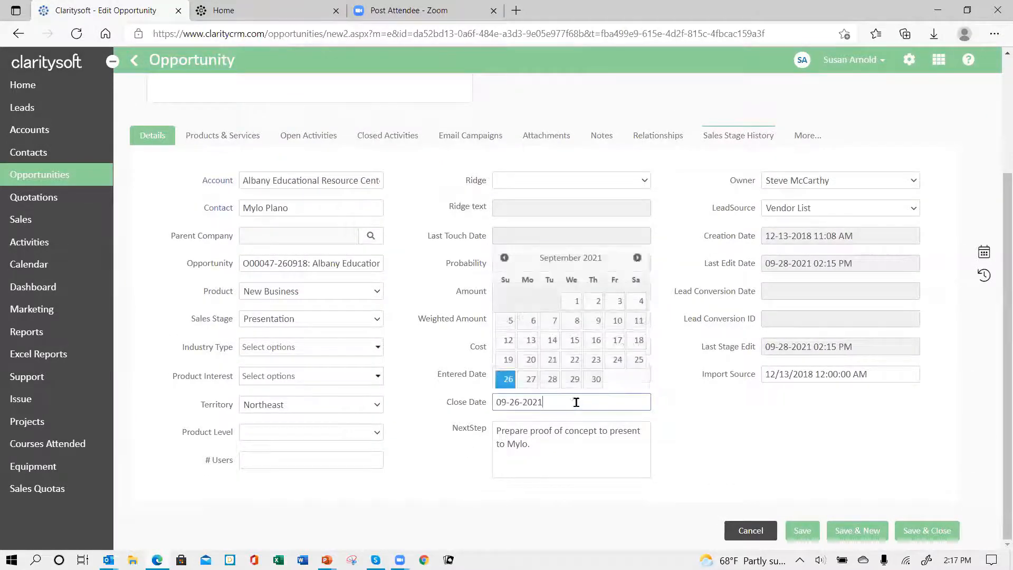
click(637, 258)
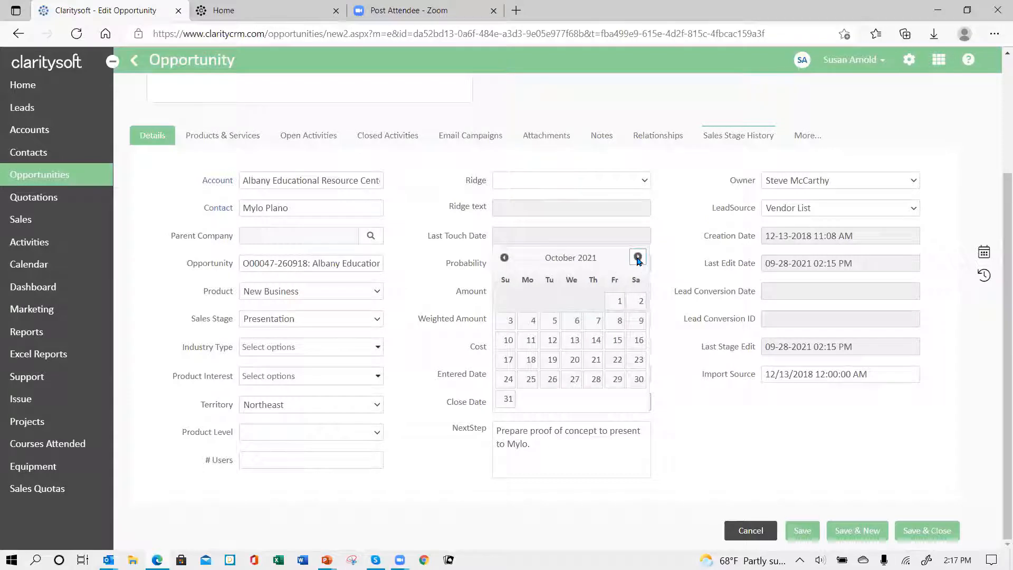
click(531, 361)
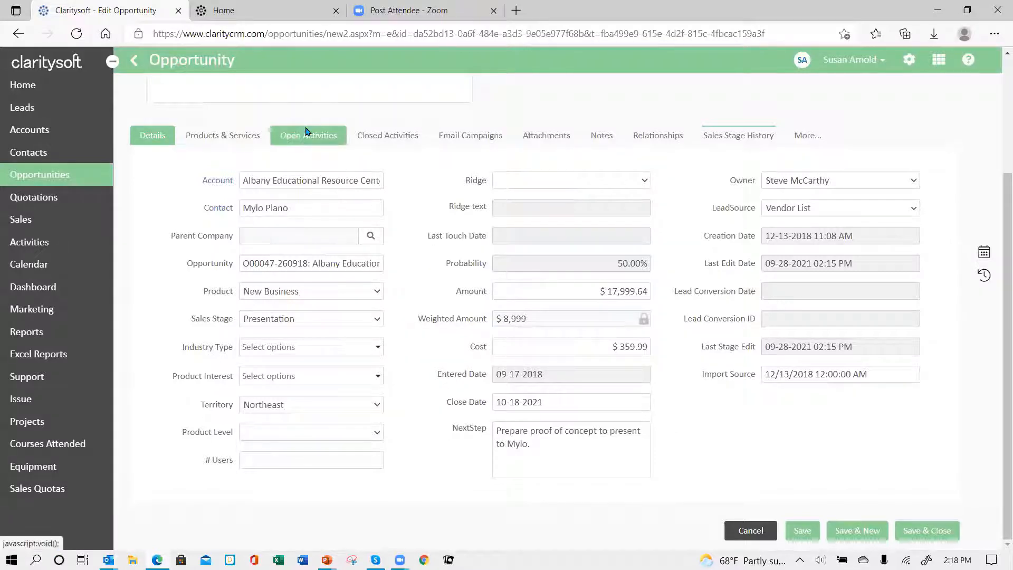
scroll(267, 137, up, 3)
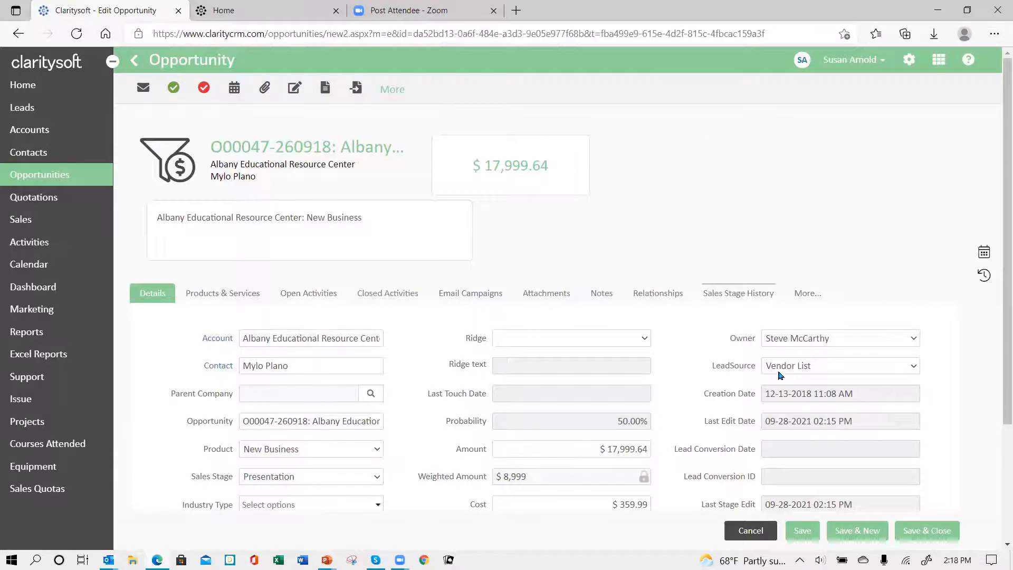
click(924, 530)
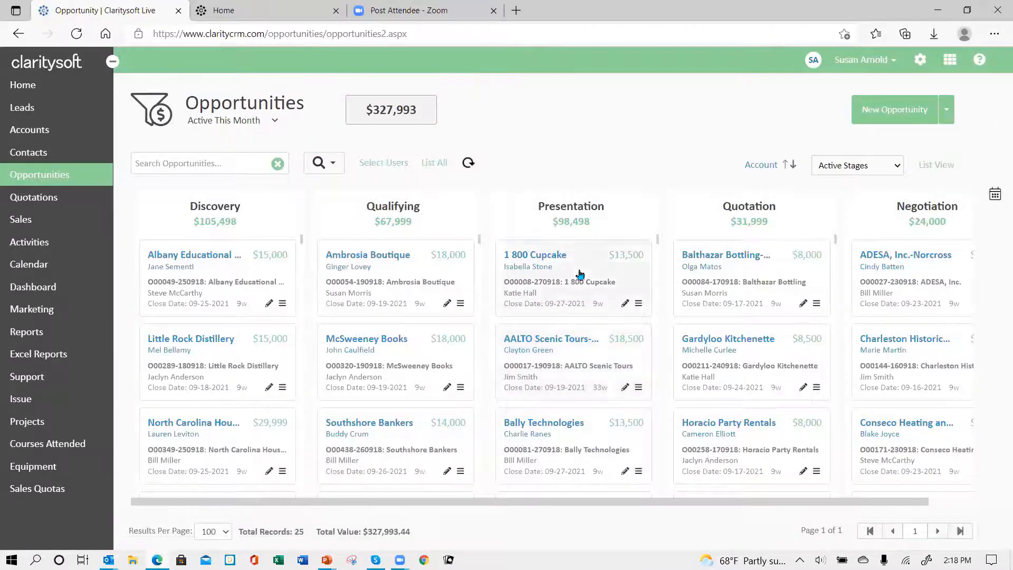
Step: Filter the opportunity board to Close Date - This 3 months
scroll(580, 369, down, 6)
scroll(581, 382, up, 6)
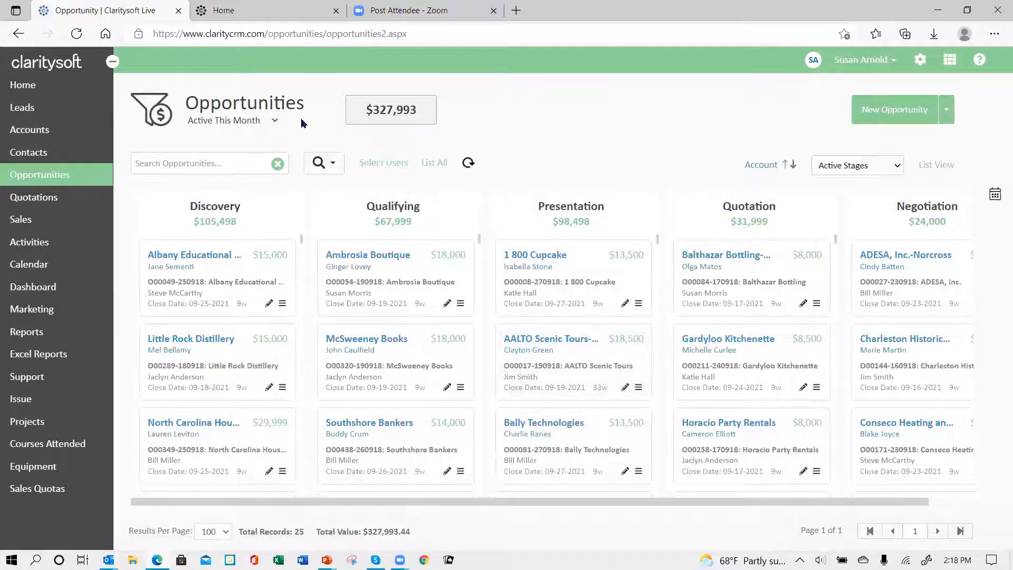
click(275, 122)
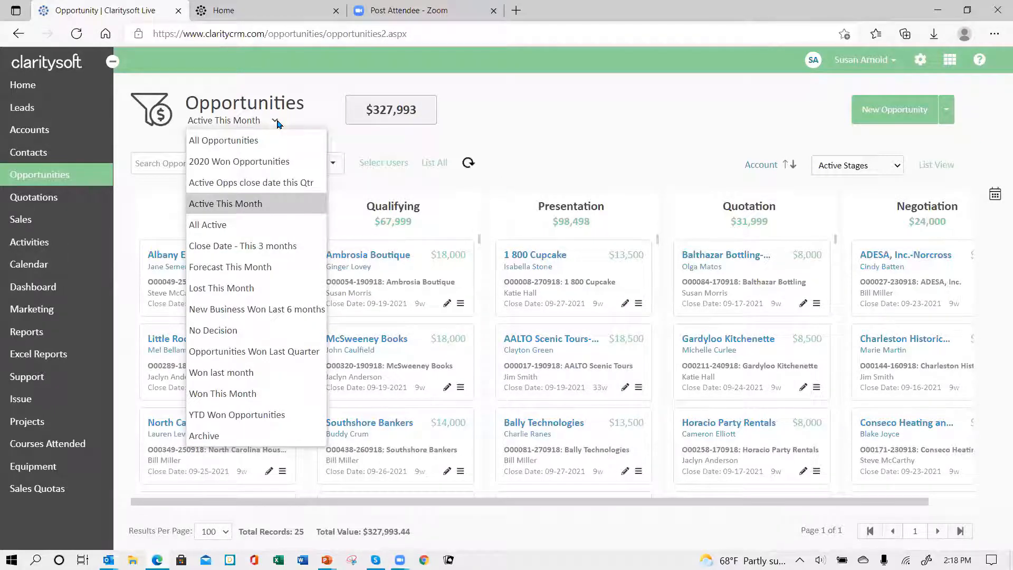
click(270, 251)
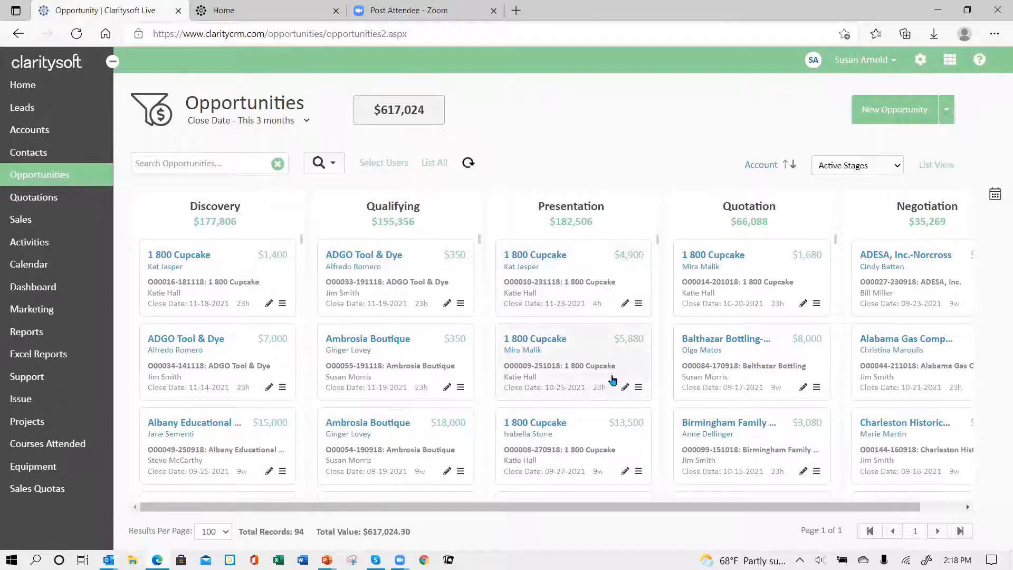
Step: Look for the $18,000 Albany Educational opportunity in the Presentation column and review how that column is ordered
scroll(611, 379, down, 3)
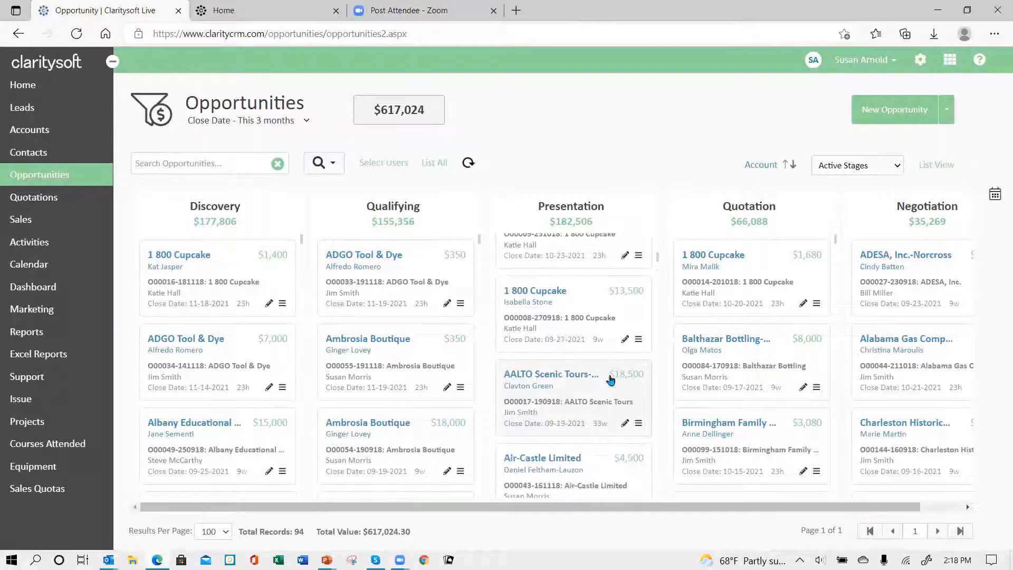
scroll(609, 380, down, 4)
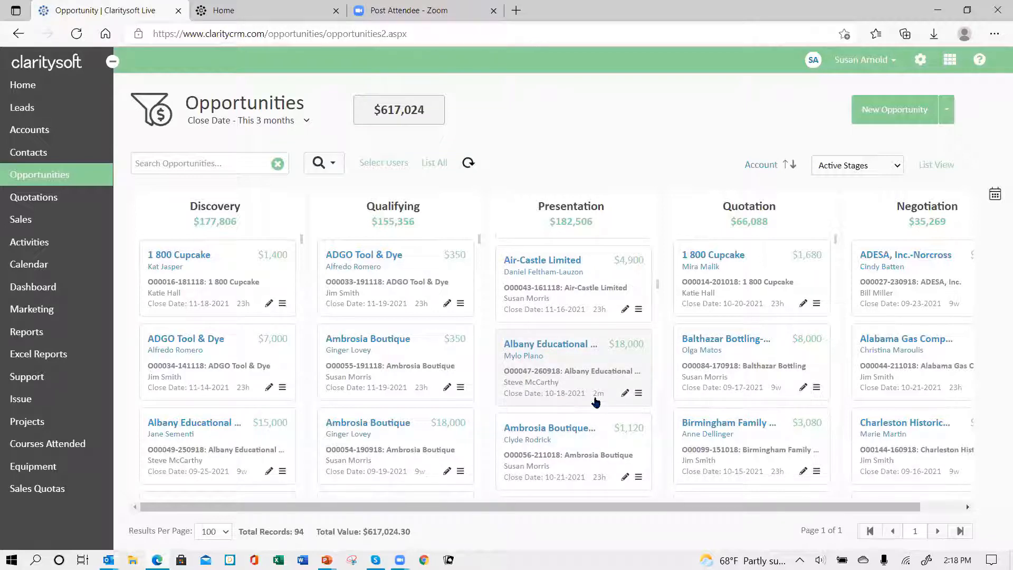
mouse_move(596, 402)
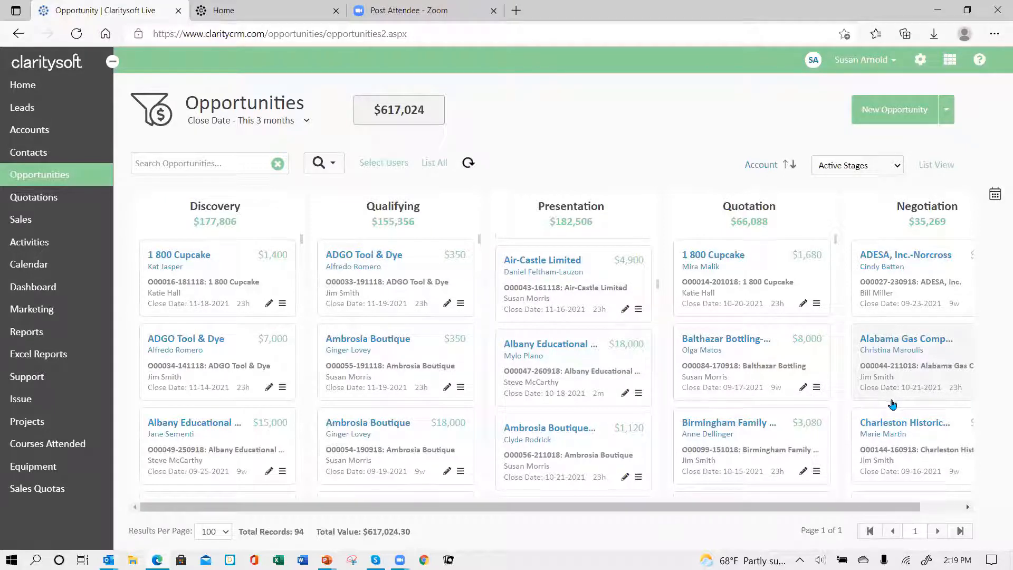
scroll(549, 345, up, 5)
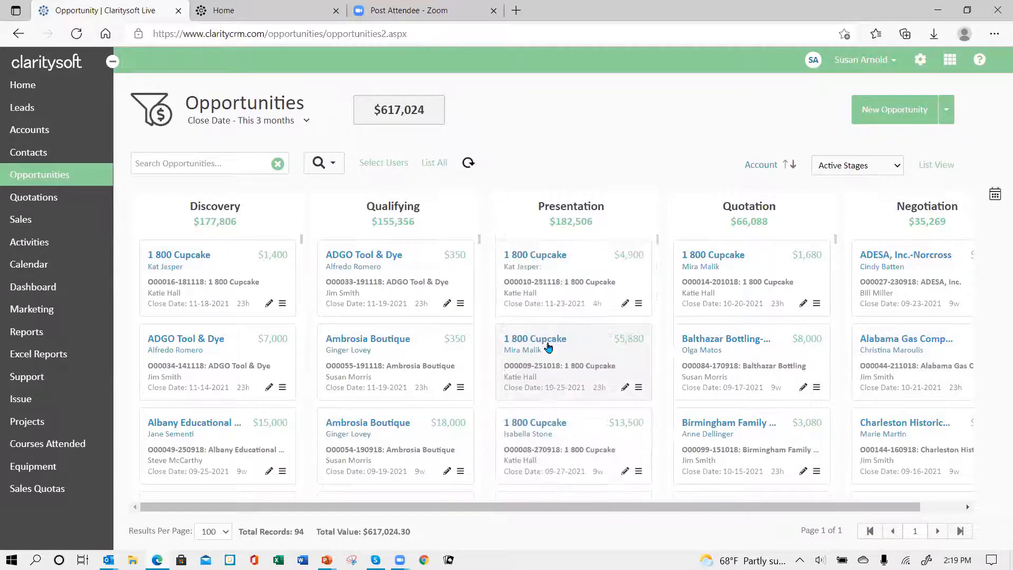
scroll(549, 346, down, 15)
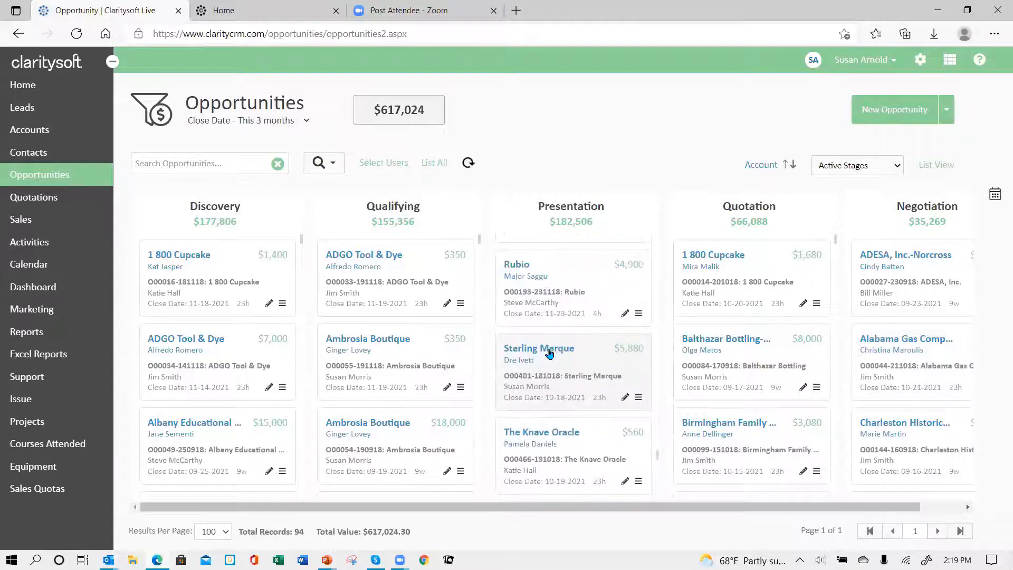
scroll(549, 352, up, 15)
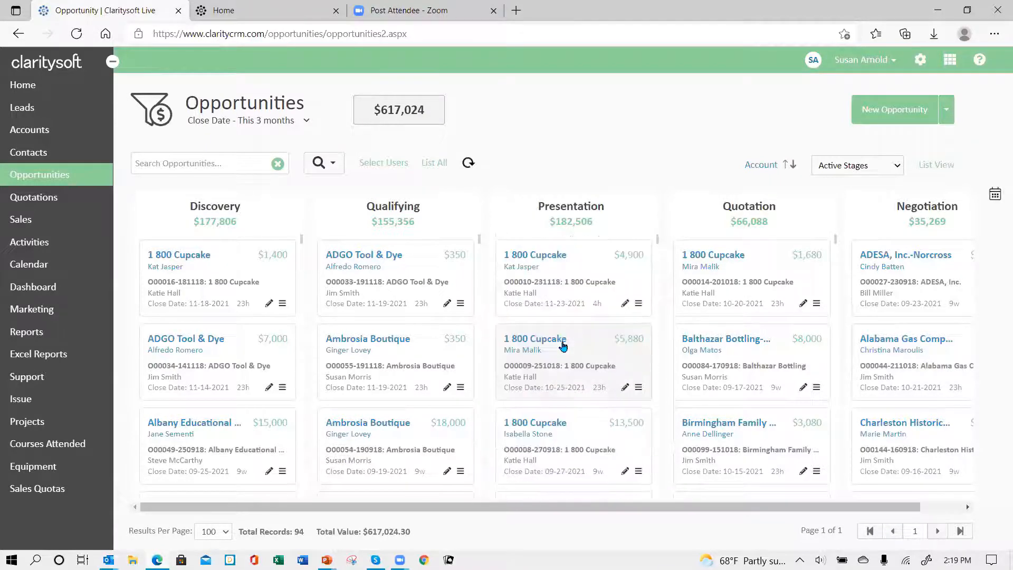
scroll(563, 344, down, 5)
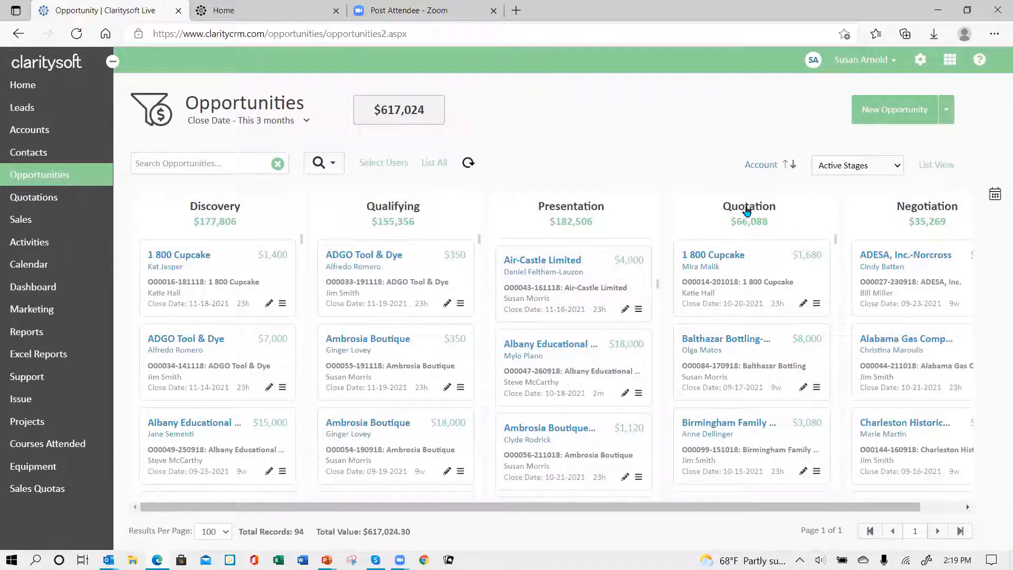
Step: Choose CloseDate as the sort field for the board in place of Account
click(761, 167)
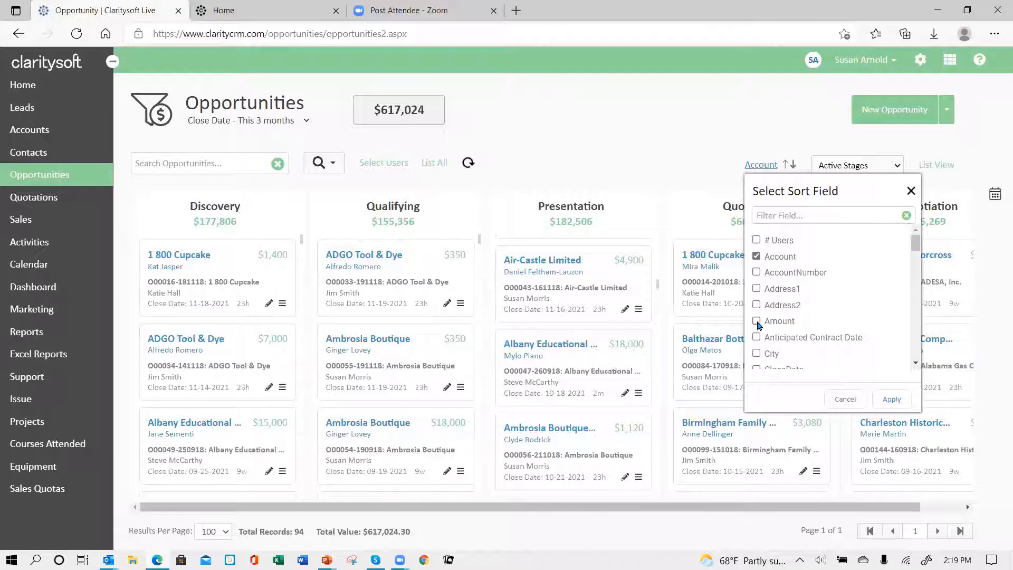
click(756, 322)
scroll(866, 328, down, 3)
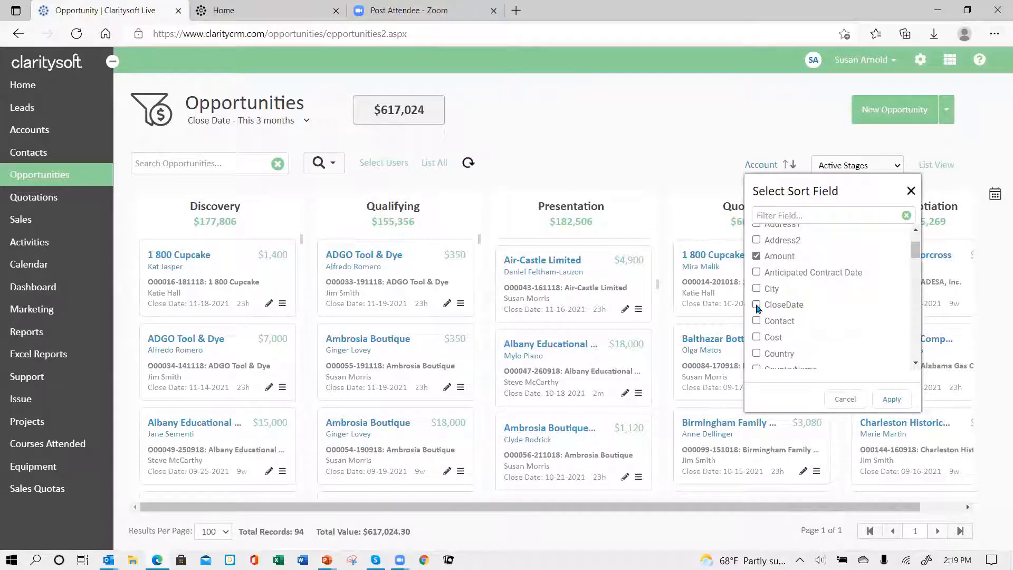
click(756, 306)
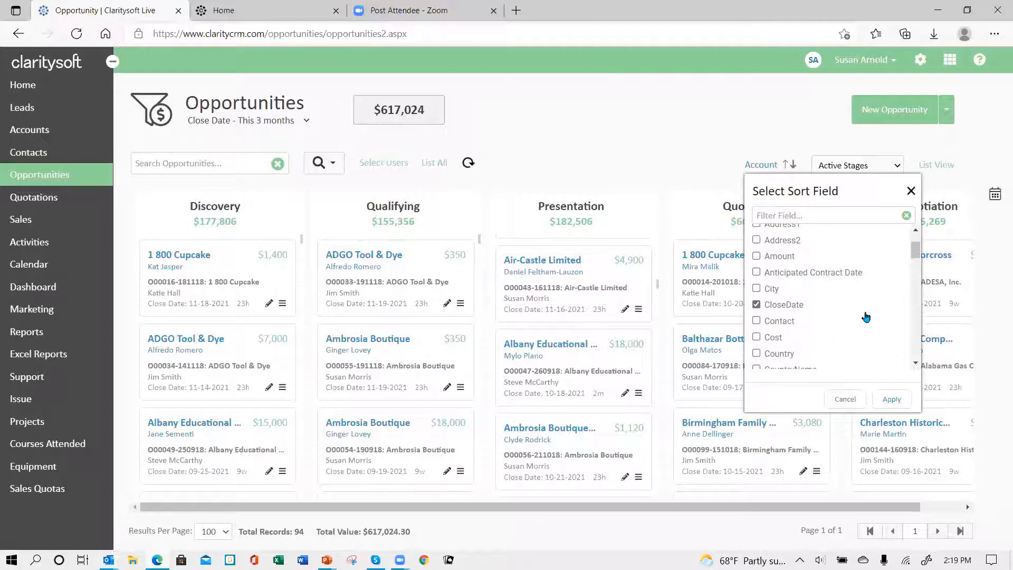
Step: Review the other available sort fields and apply the CloseDate sort to the board
scroll(865, 317, down, 5)
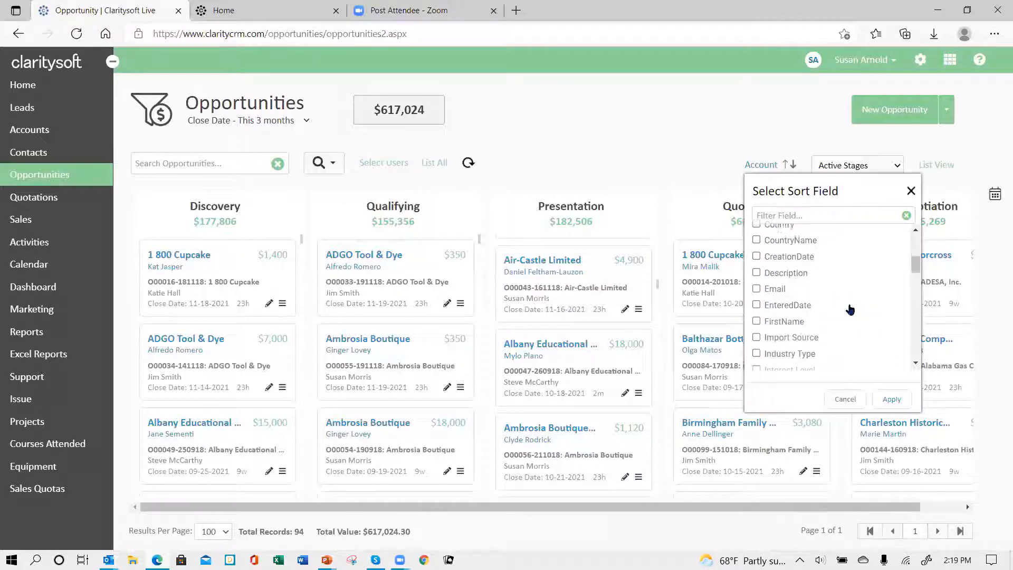
scroll(850, 309, down, 5)
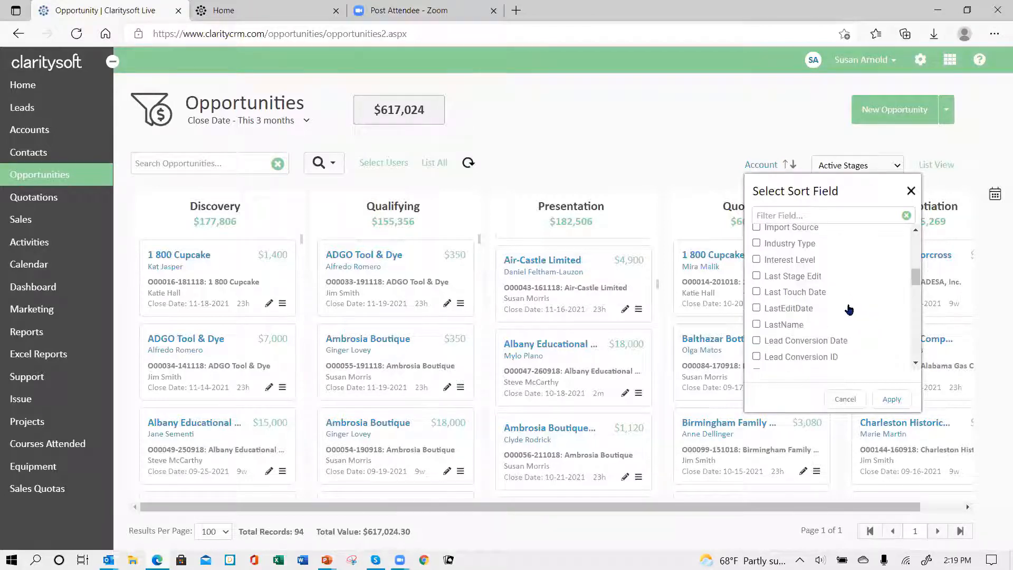
scroll(850, 309, down, 5)
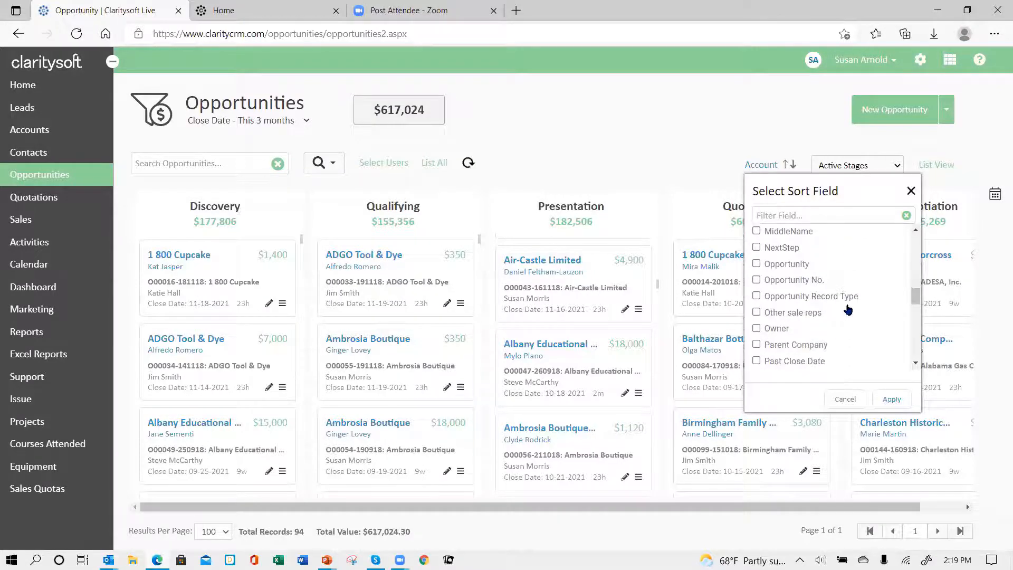
scroll(848, 309, down, 5)
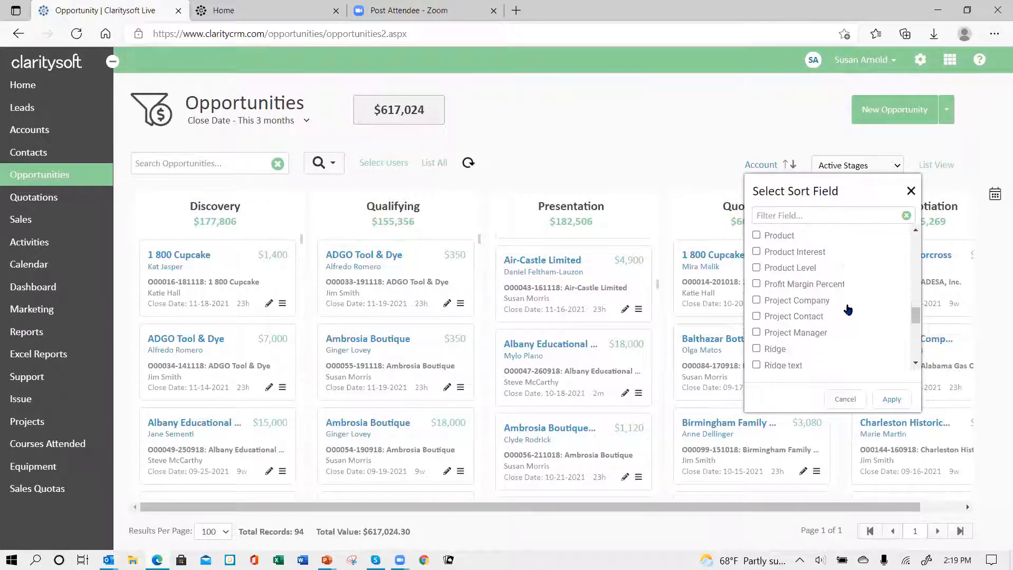
scroll(847, 309, down, 5)
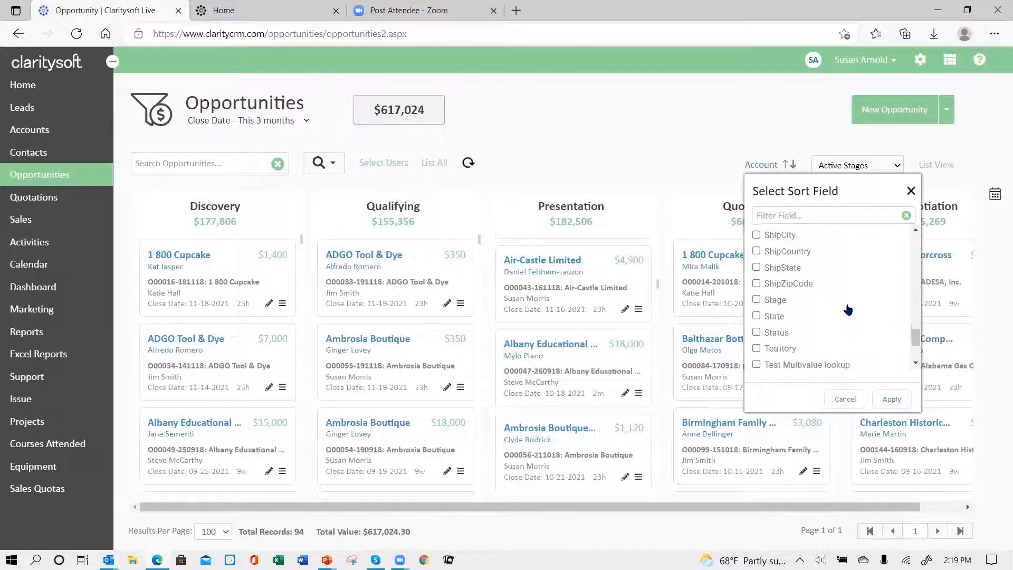
scroll(848, 309, down, 3)
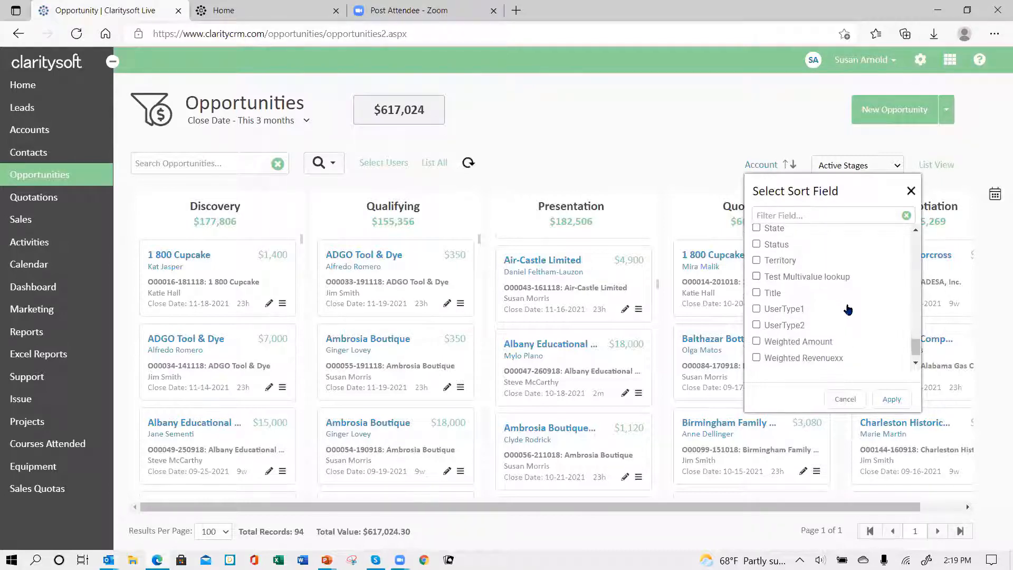
scroll(848, 309, down, 2)
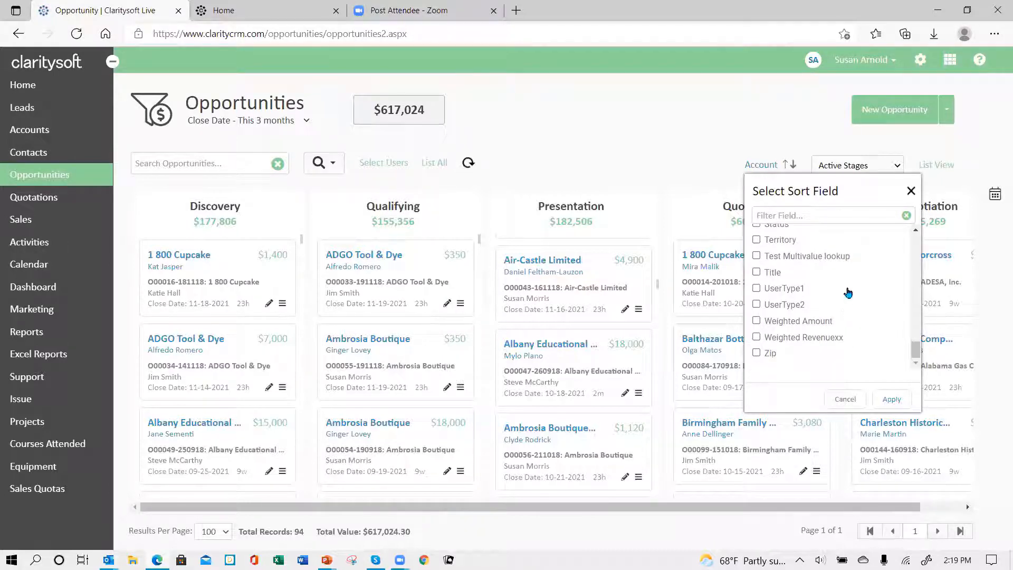
scroll(845, 285, up, 9)
scroll(846, 284, up, 10)
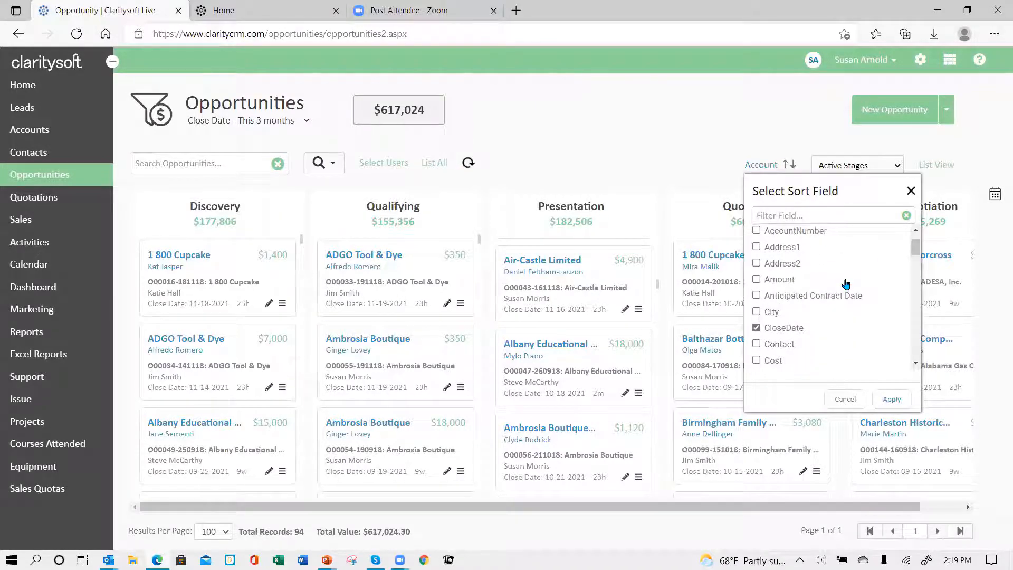
click(892, 399)
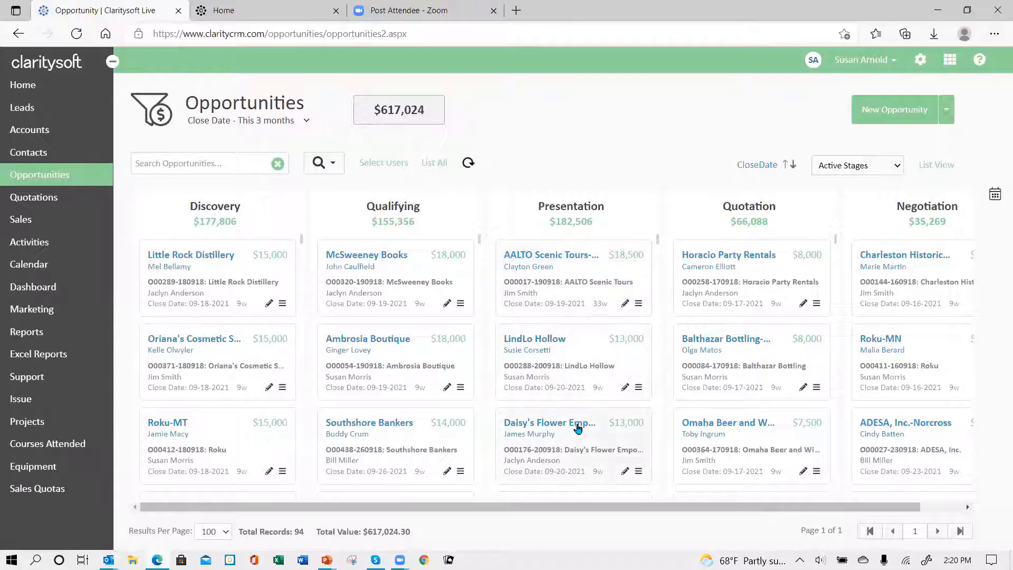
Step: Examine the order of close dates down the Presentation column of the sorted board
scroll(579, 418, down, 10)
scroll(578, 416, down, 4)
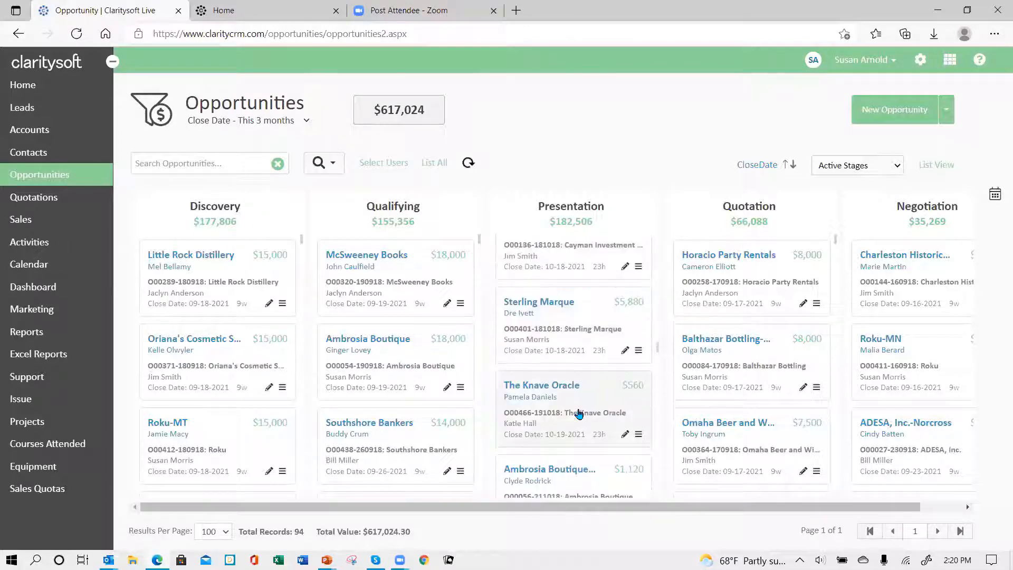
scroll(579, 413, down, 8)
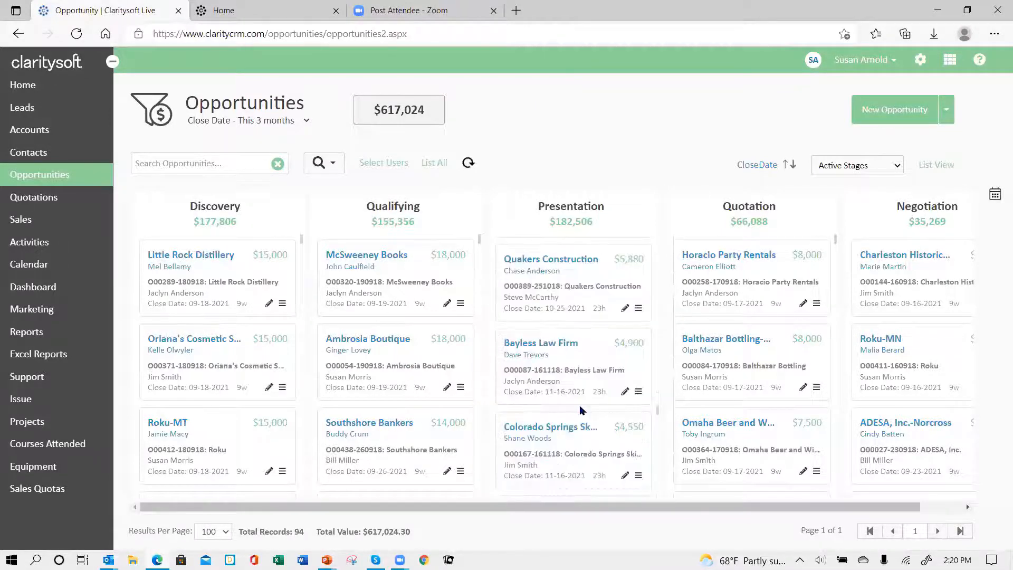
scroll(580, 410, down, 3)
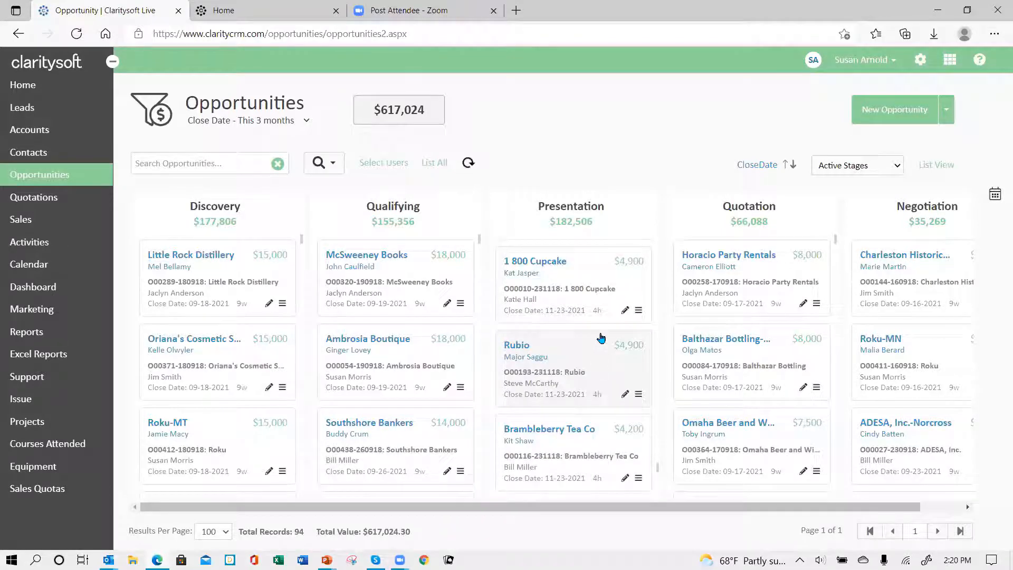
scroll(599, 339, up, 12)
scroll(633, 370, up, 5)
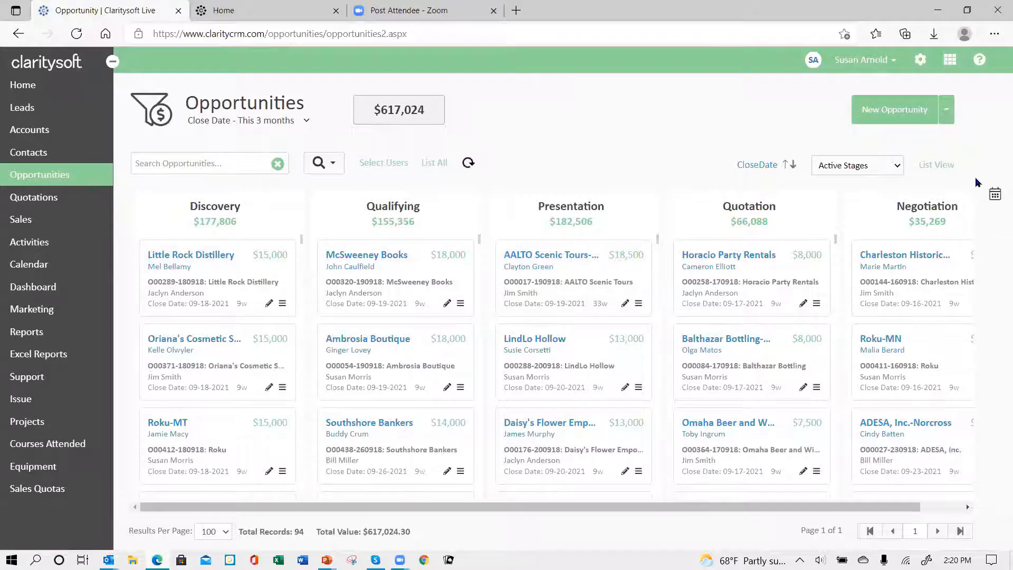
Step: Switch the opportunities to list view, sort the list by CloseDate and look through the rows
click(944, 167)
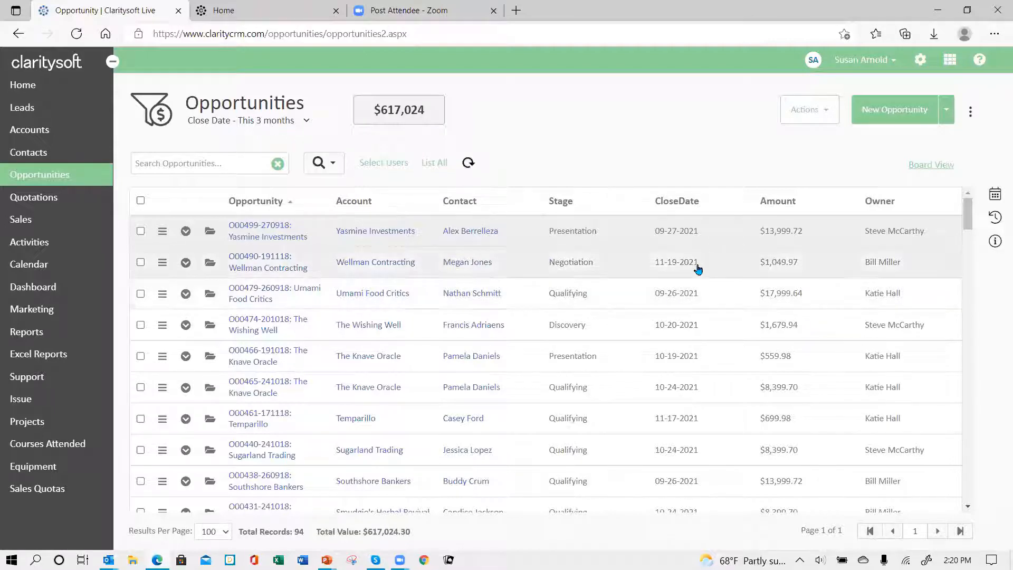
click(689, 199)
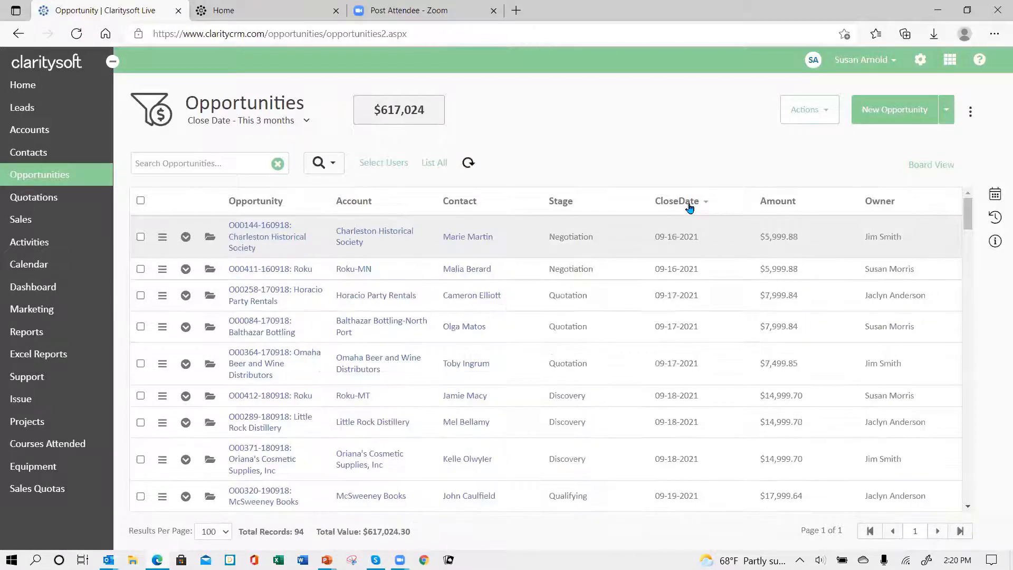
scroll(709, 340, down, 3)
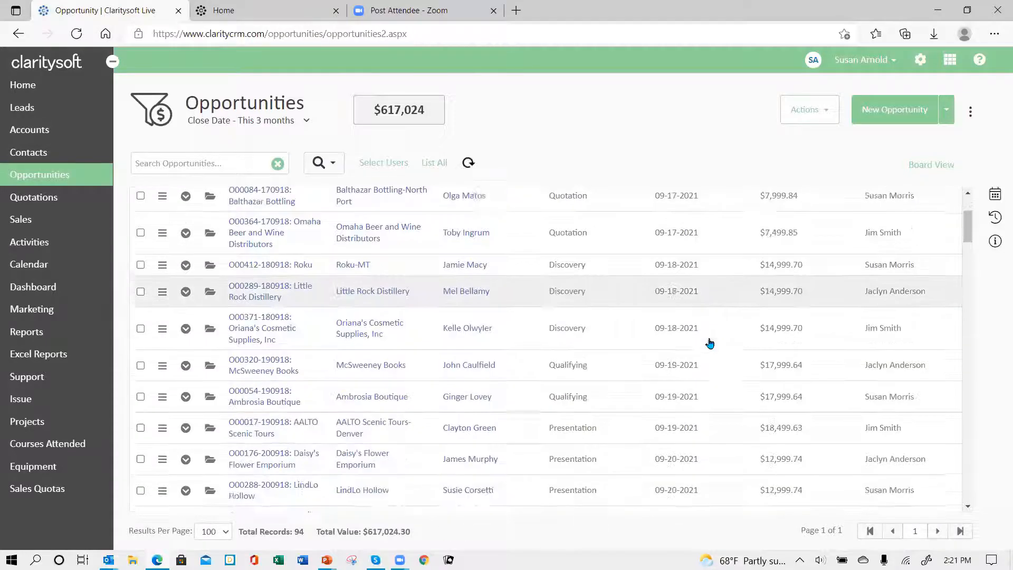
scroll(709, 343, down, 15)
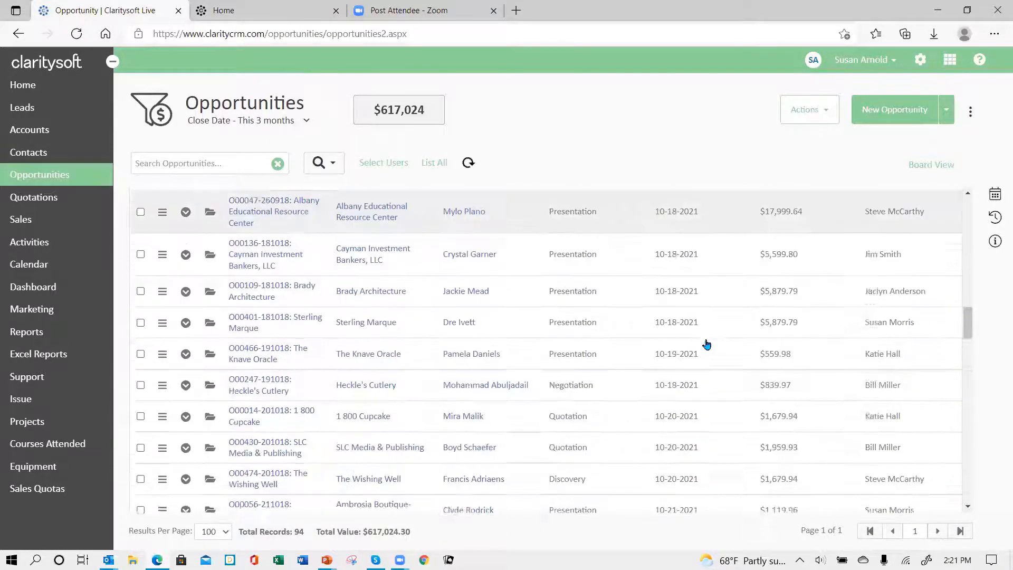
Step: Look through the remaining close dates in the opportunity list and return to board view
scroll(707, 344, down, 12)
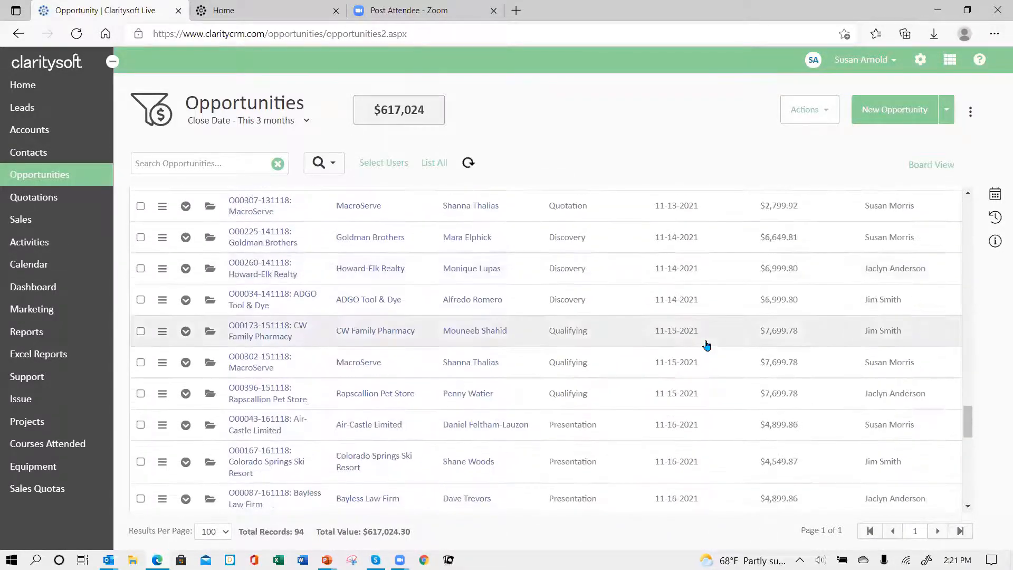
scroll(707, 345, up, 20)
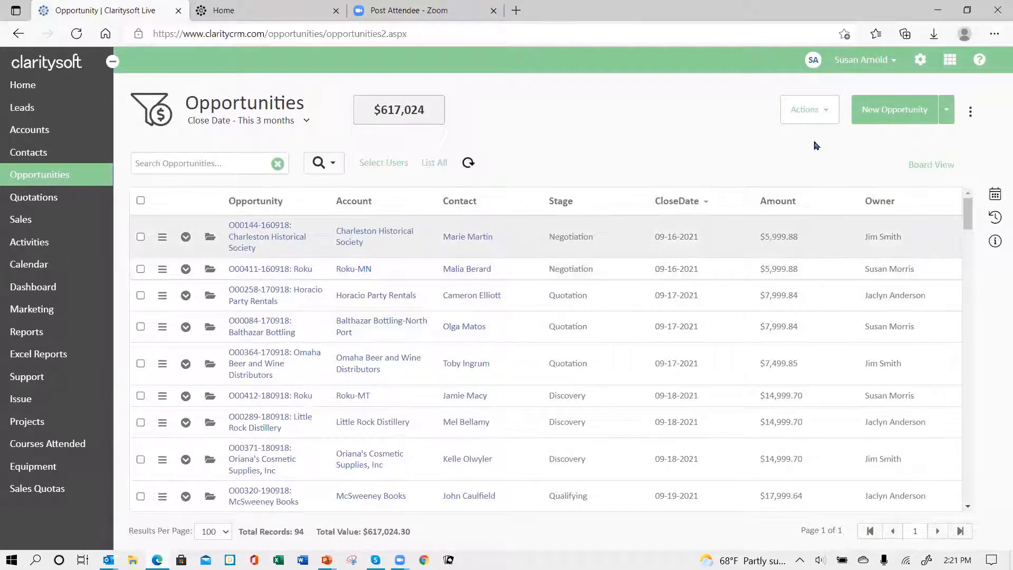
click(932, 167)
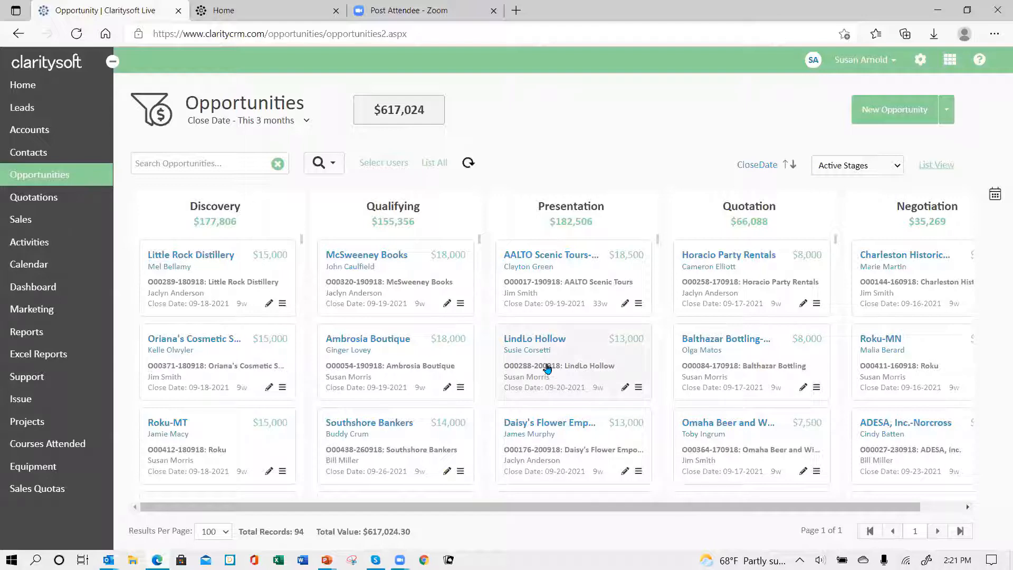
Step: View the email form for the first AALTO Scenic Tours opportunity in Presentation and close it without sending
click(638, 304)
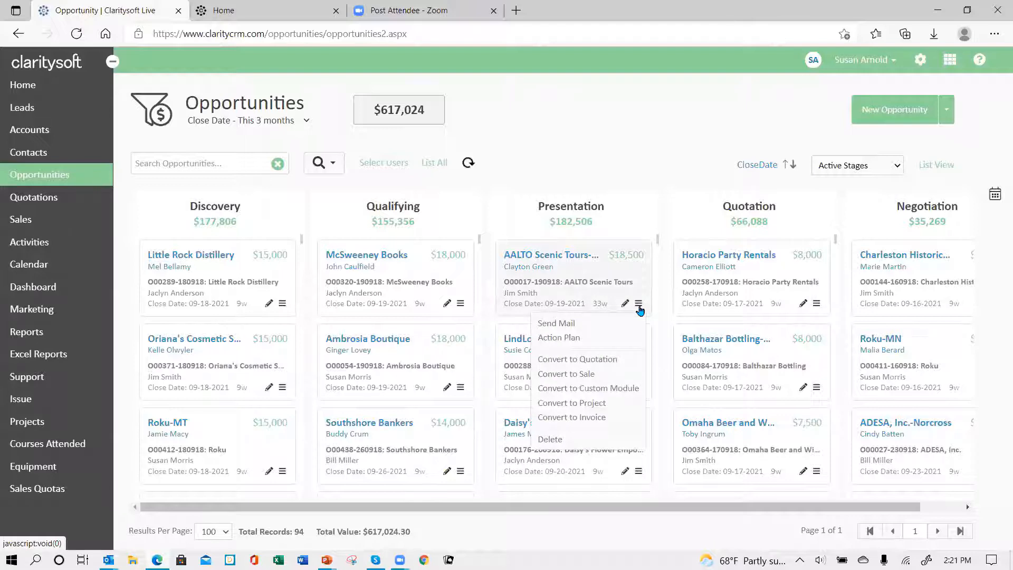
click(571, 330)
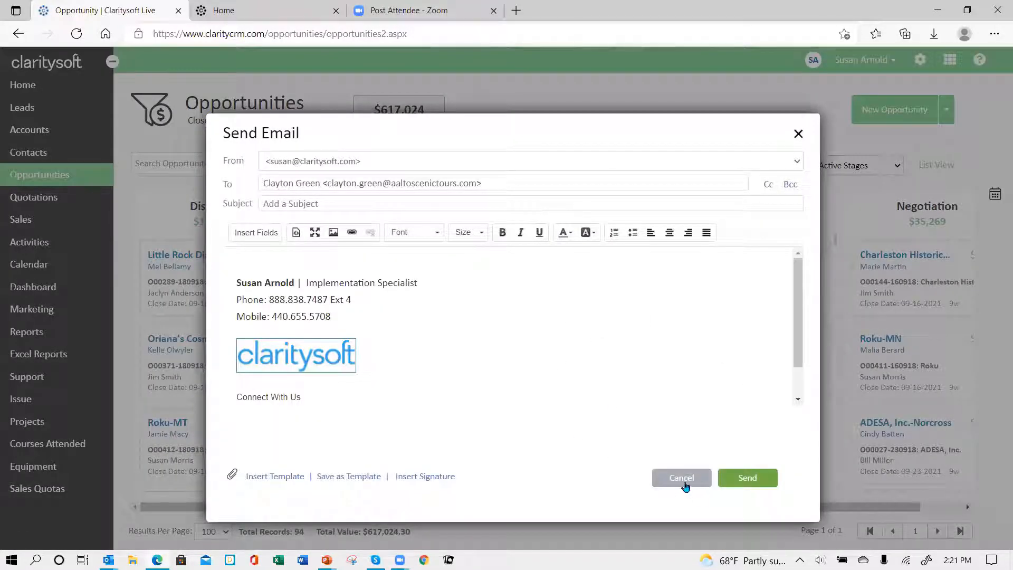
click(683, 482)
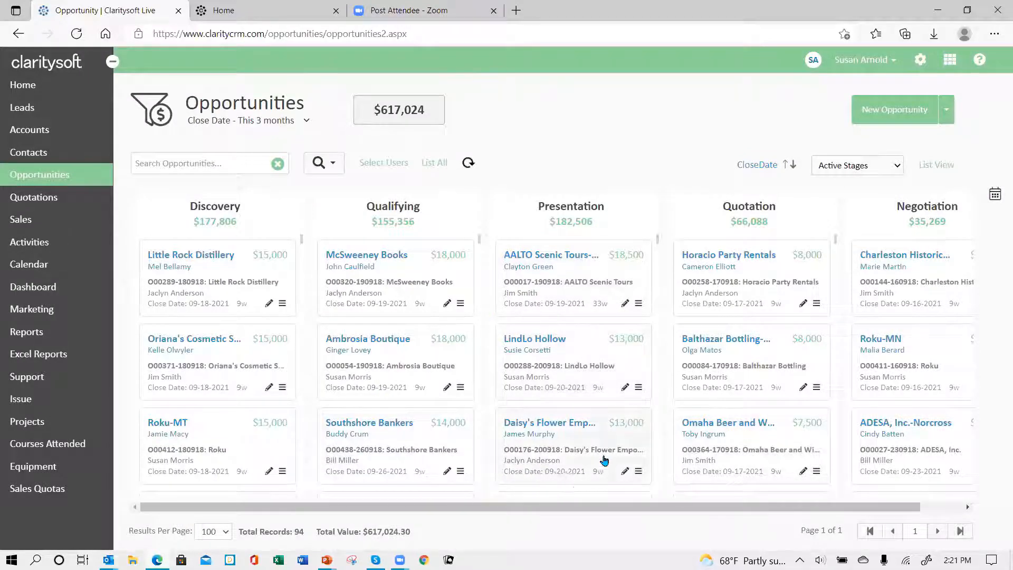
Step: Review the conversion actions on the LindLo Hollow card, view its contact record and return to the board
click(639, 388)
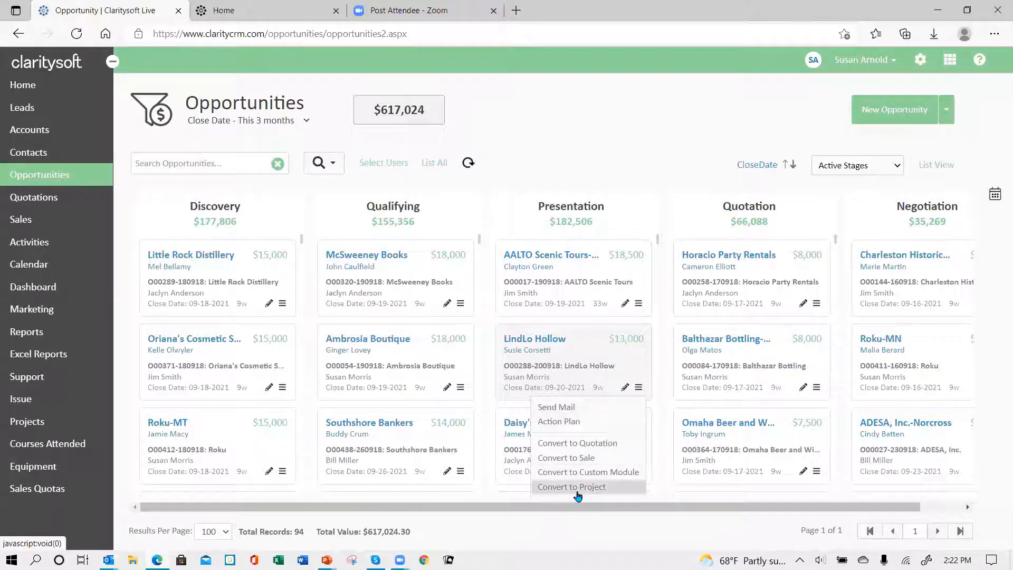
click(636, 358)
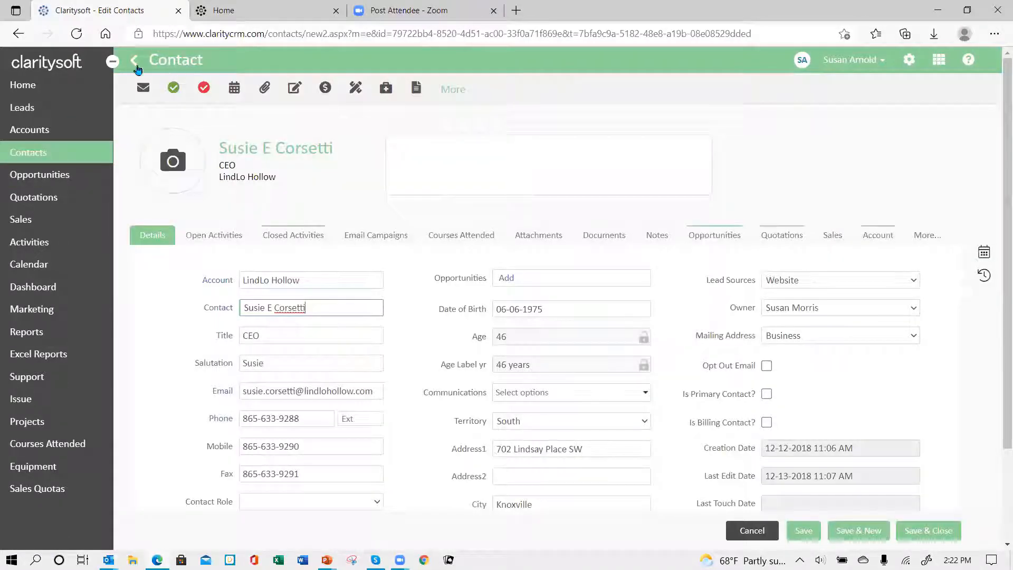
click(132, 63)
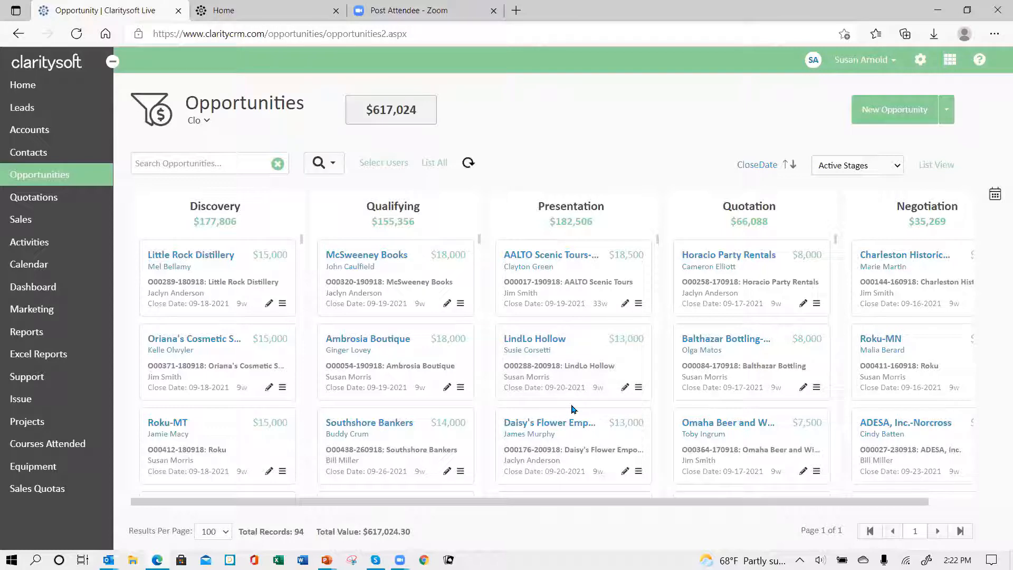
Step: Switch the board to the All Opportunities view and open an advanced search for opportunities
click(206, 125)
click(229, 147)
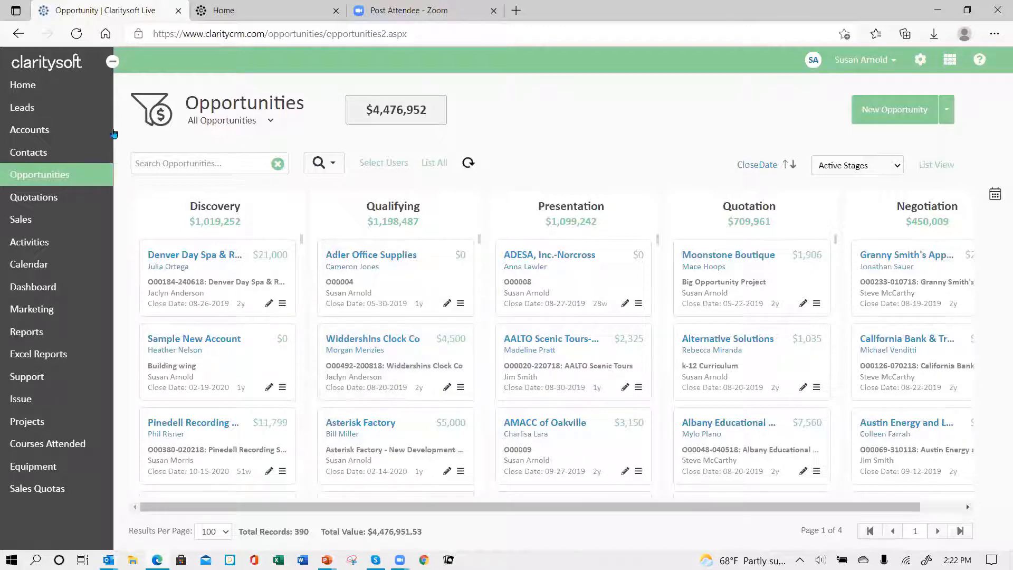
click(334, 167)
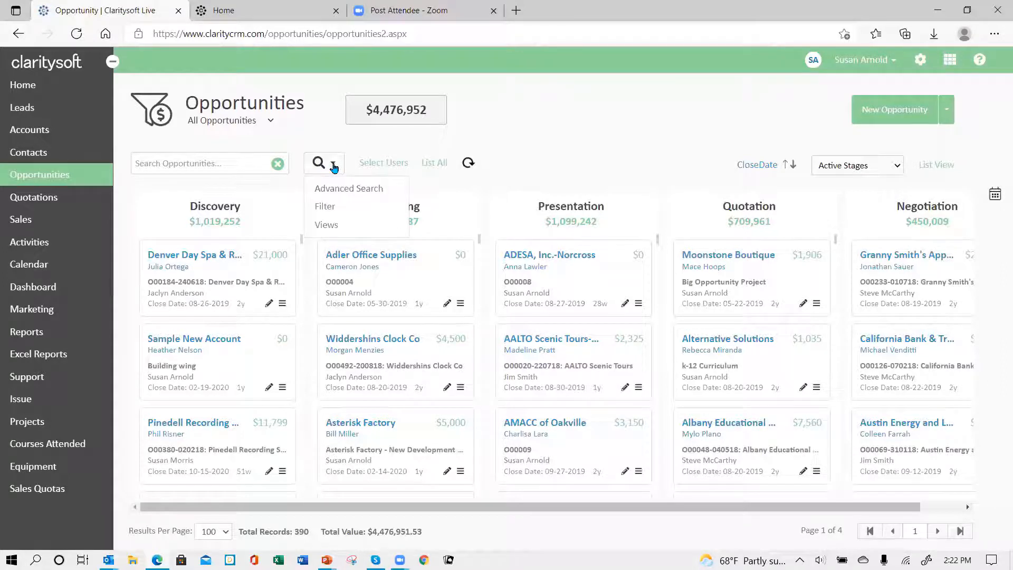
click(349, 189)
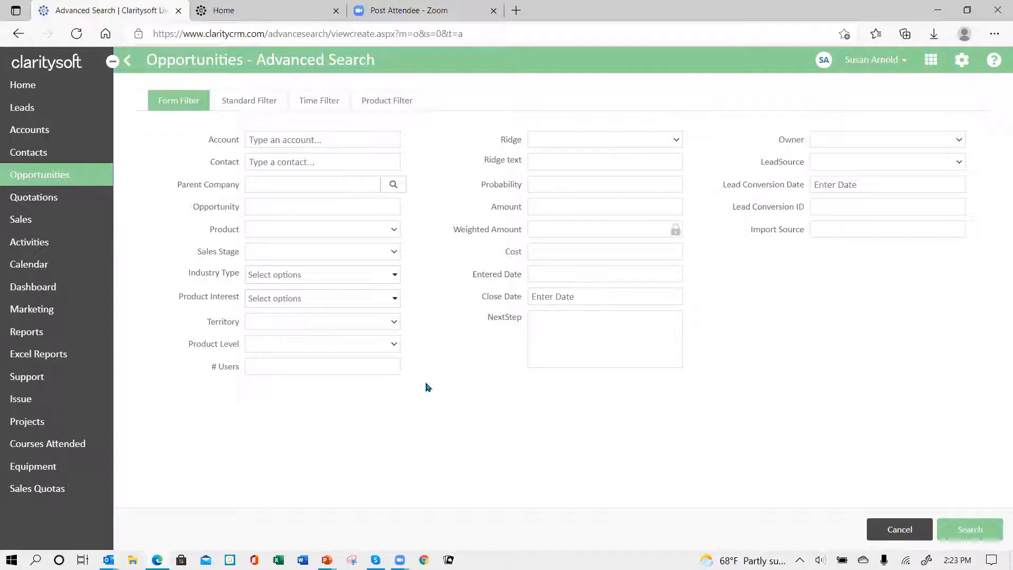
Step: Review the fields offered by the standard filter and the date fields offered by the time filter
click(258, 104)
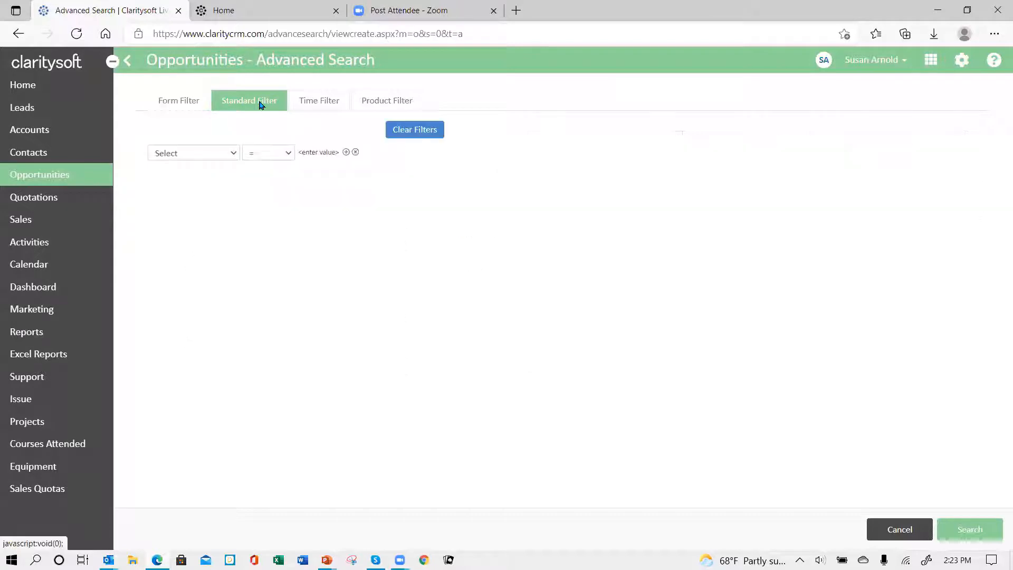
click(233, 154)
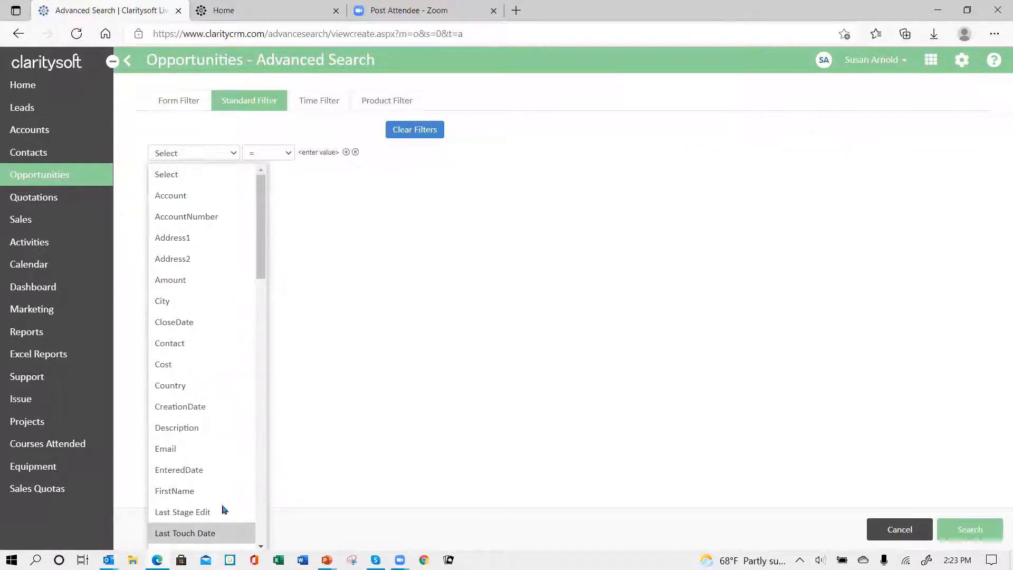
scroll(223, 509, down, 1)
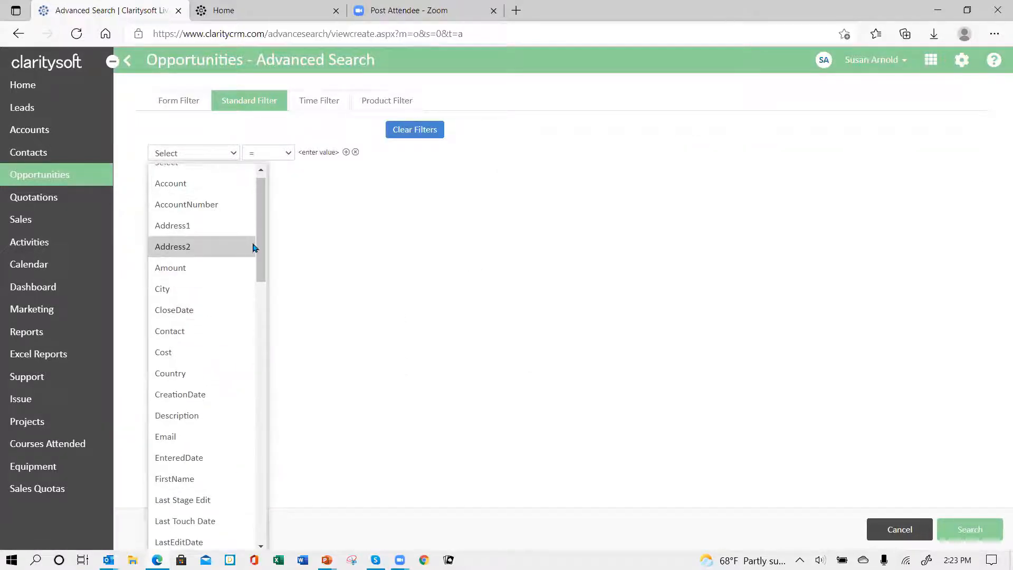
click(324, 232)
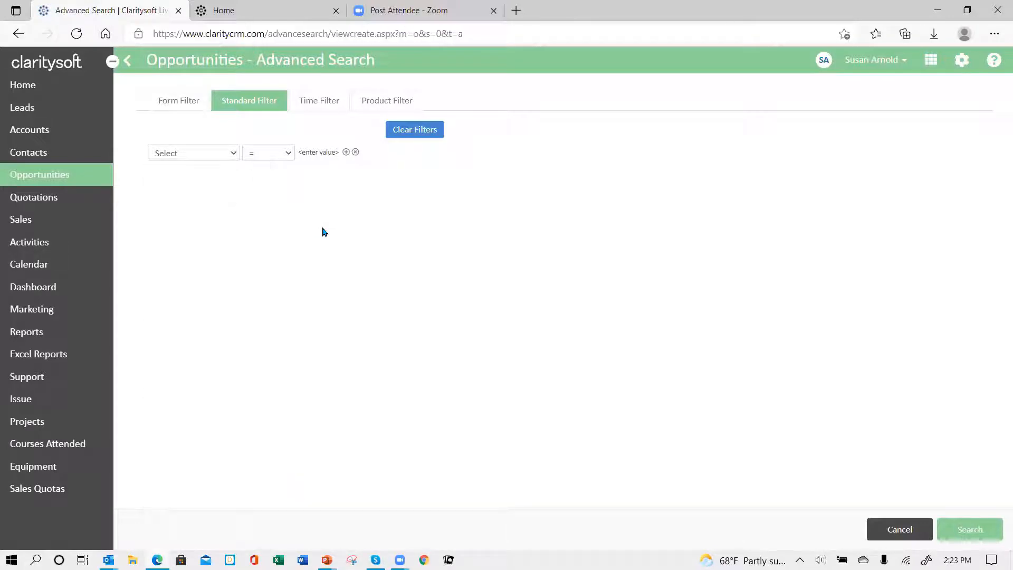
click(326, 104)
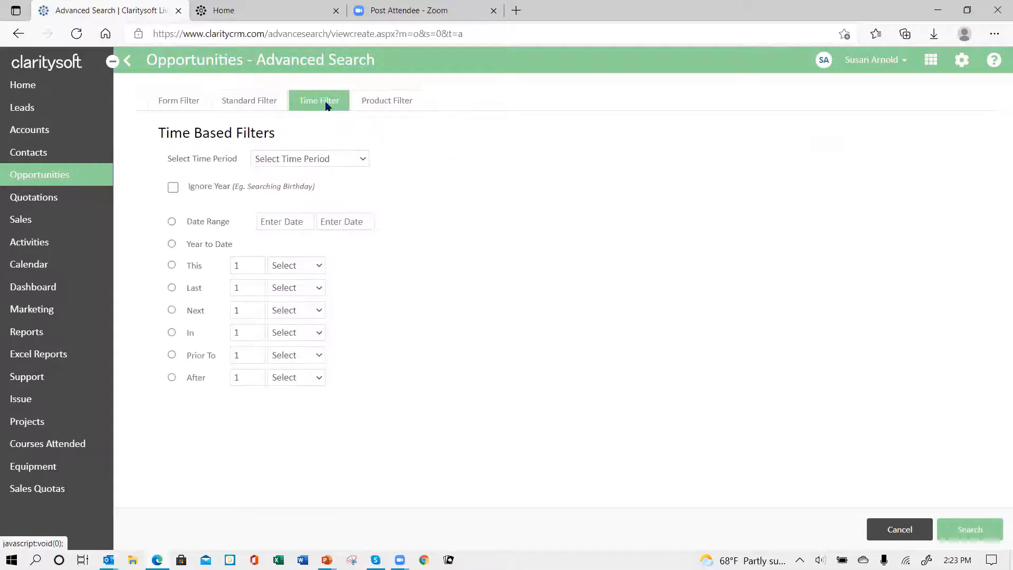
click(362, 159)
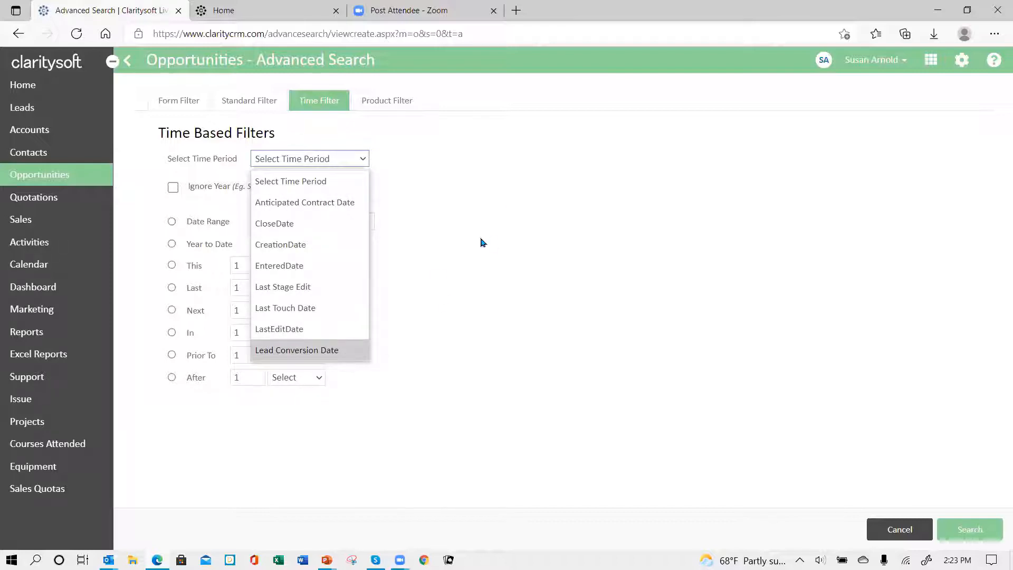
click(446, 240)
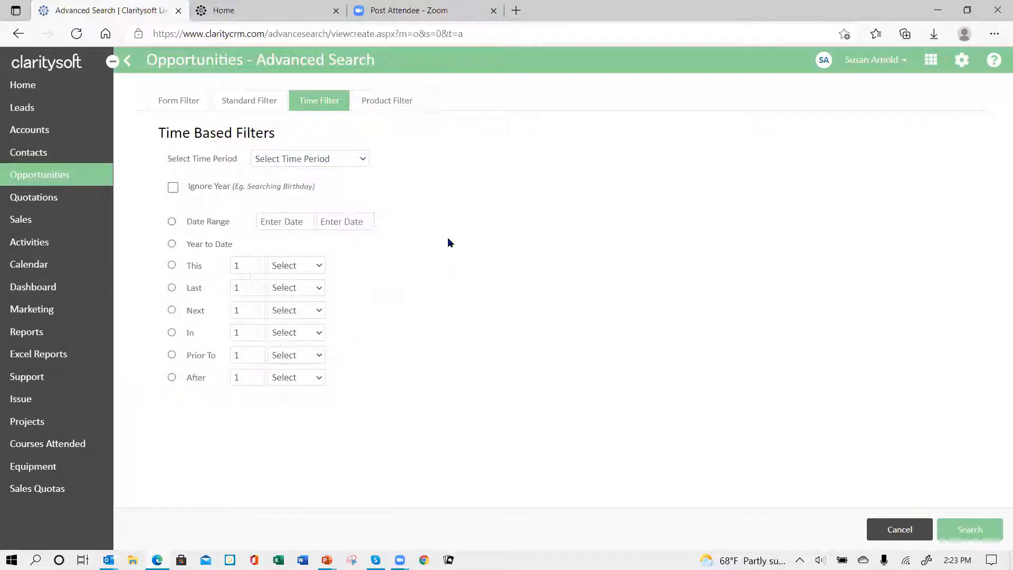
Step: Add a standard filter condition requiring Status to contain Active
click(257, 106)
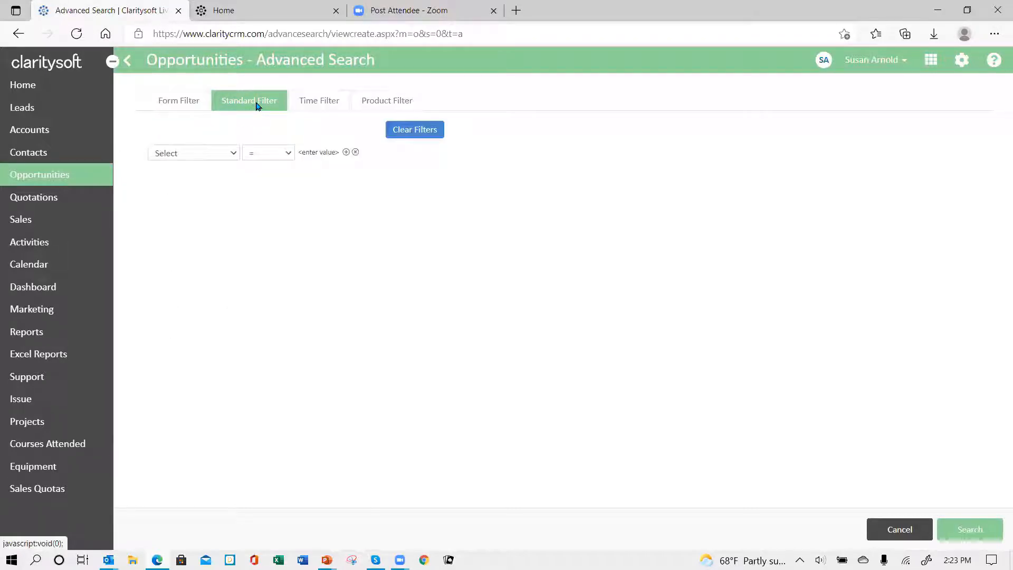
click(235, 154)
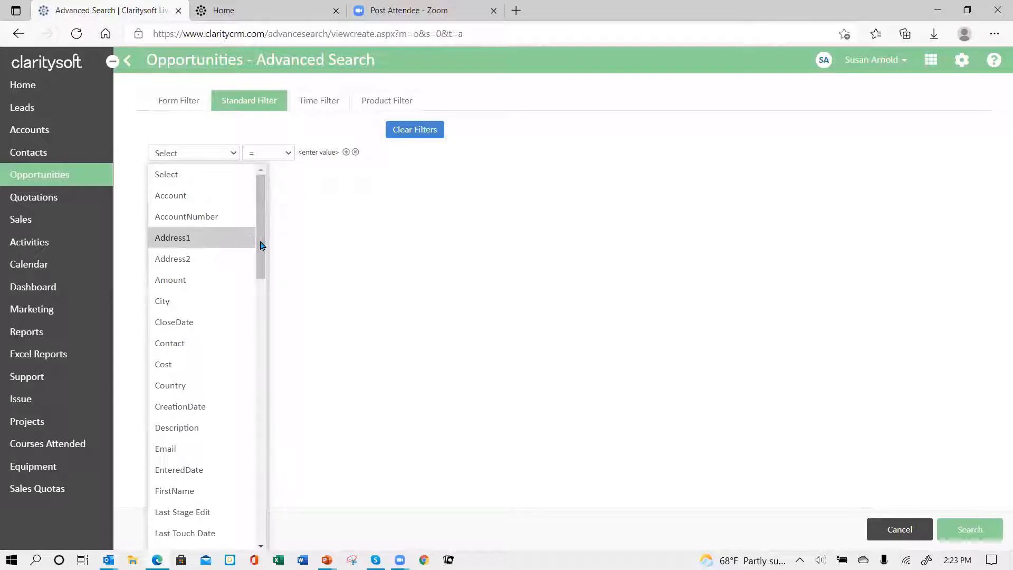
drag(262, 247, 274, 413)
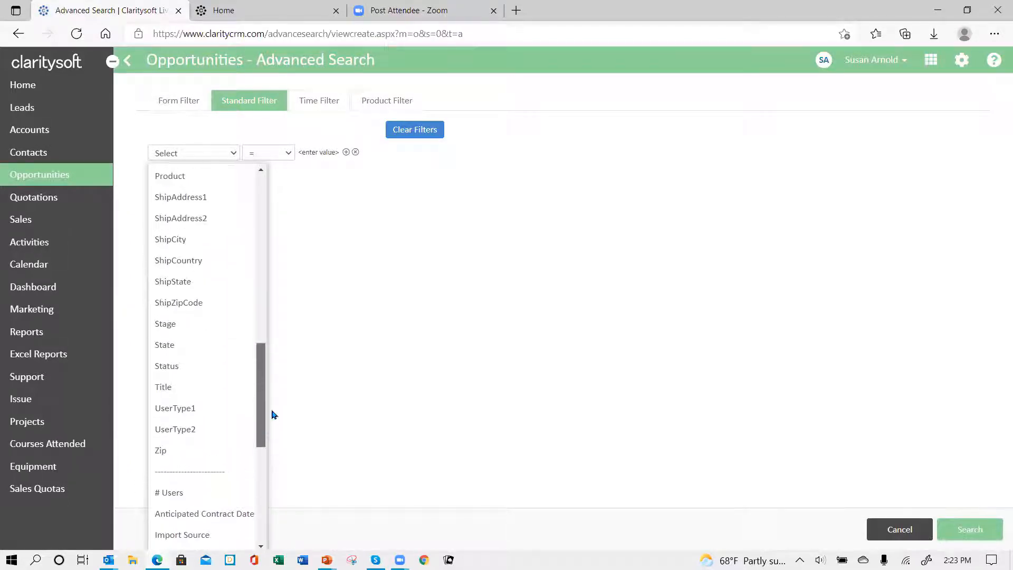
click(174, 371)
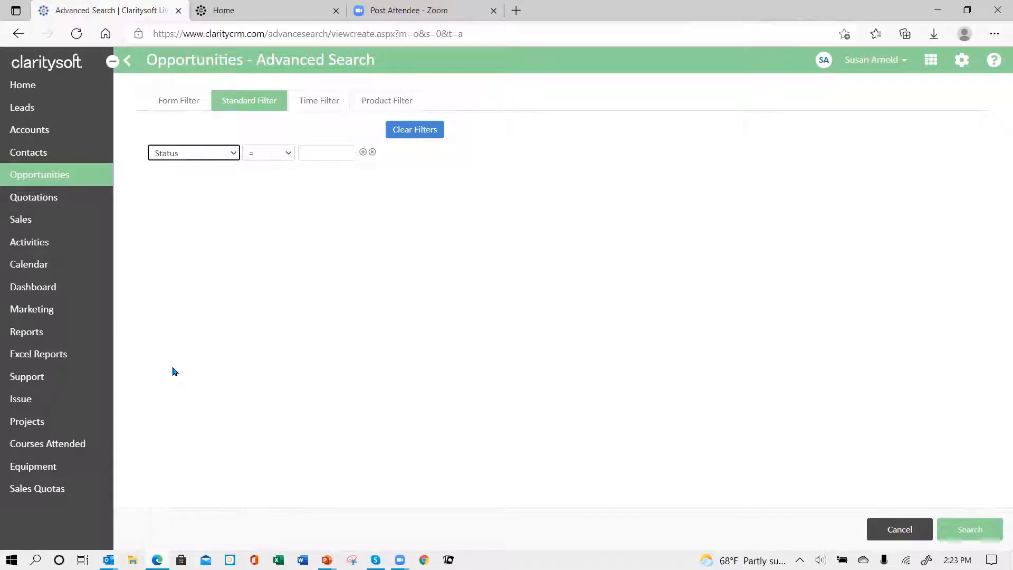
click(289, 158)
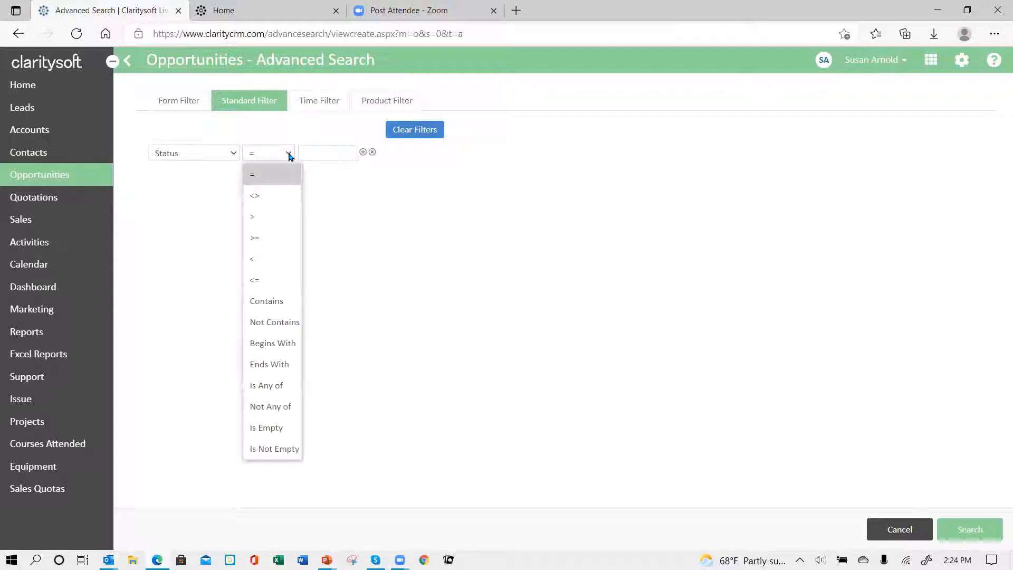
click(275, 298)
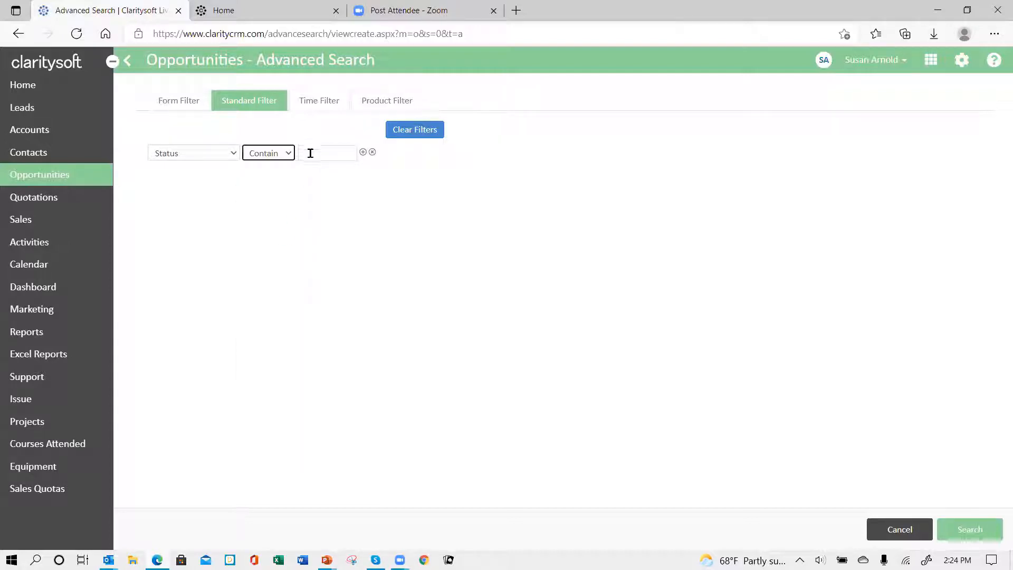
click(310, 153)
text(Ax)
text(tive)
Step: Add a time filter on LastEditDate for the last 10 days and run the search
click(320, 103)
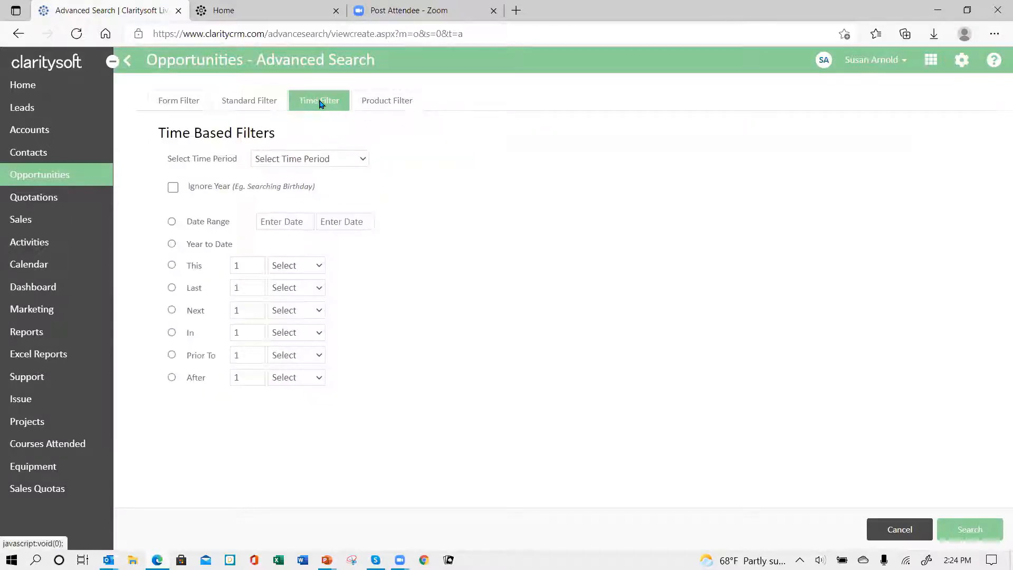
click(363, 159)
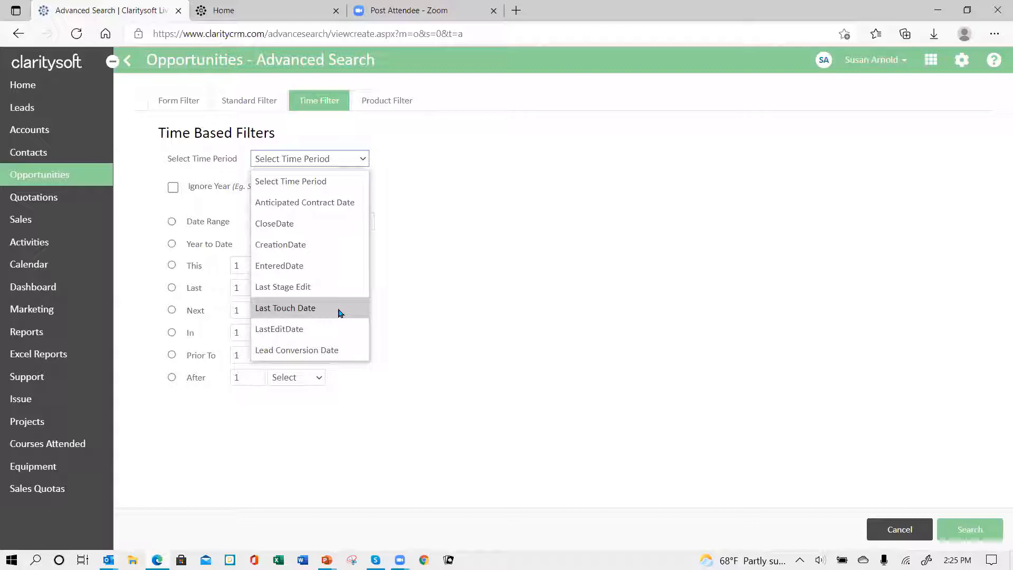
click(284, 329)
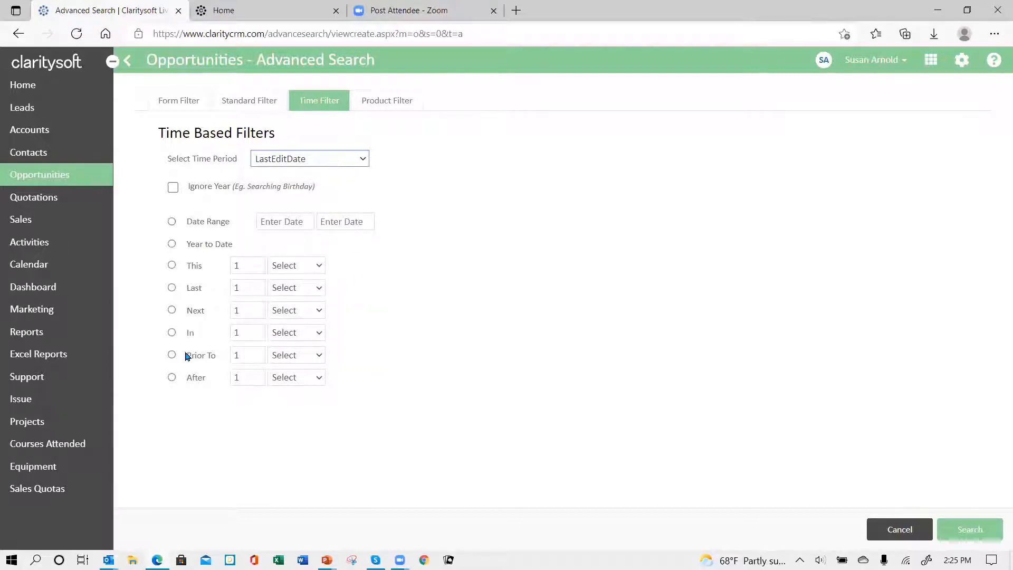
click(172, 289)
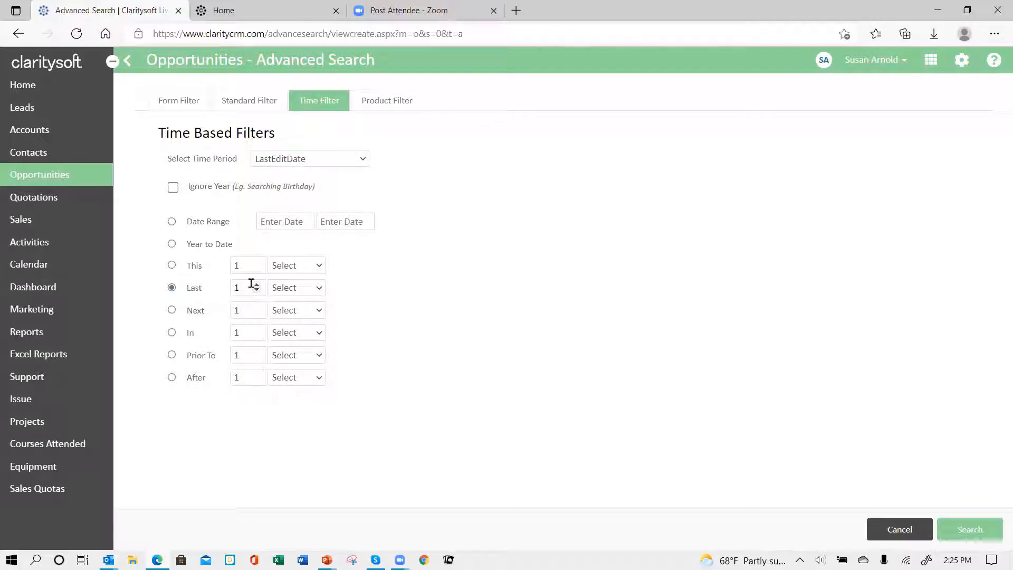
drag(251, 284, 229, 287)
text(10)
click(319, 287)
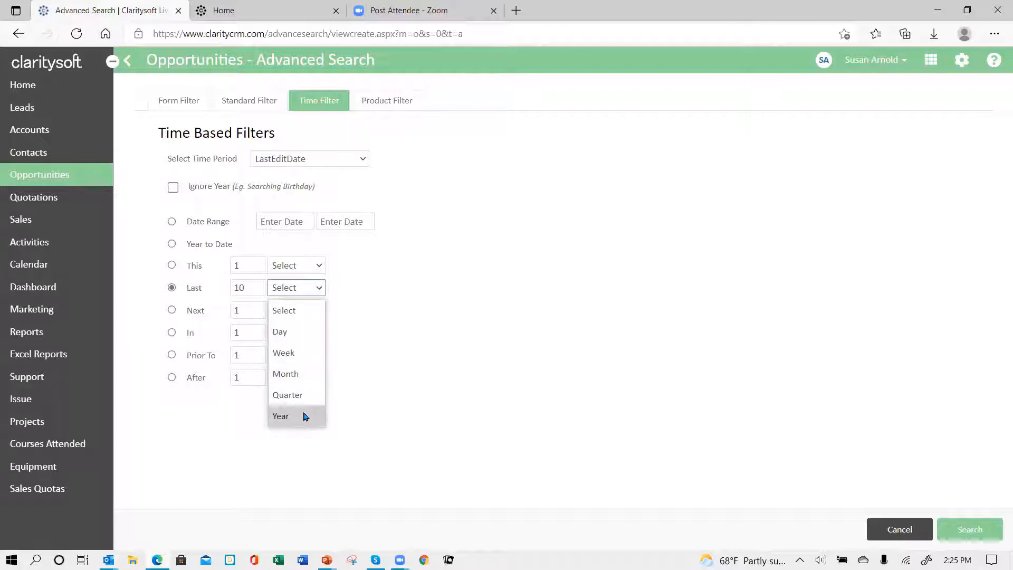
click(294, 338)
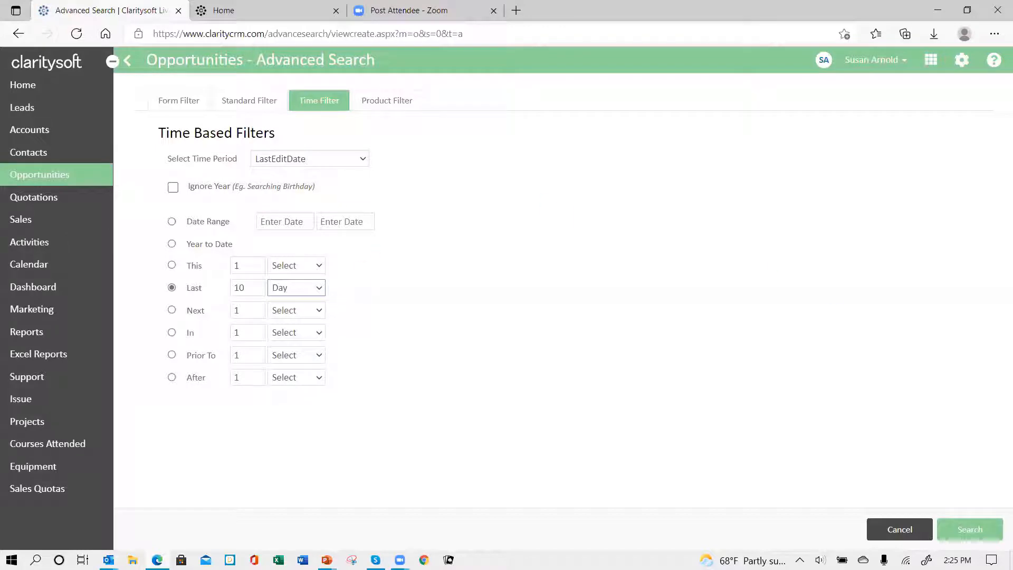
click(973, 529)
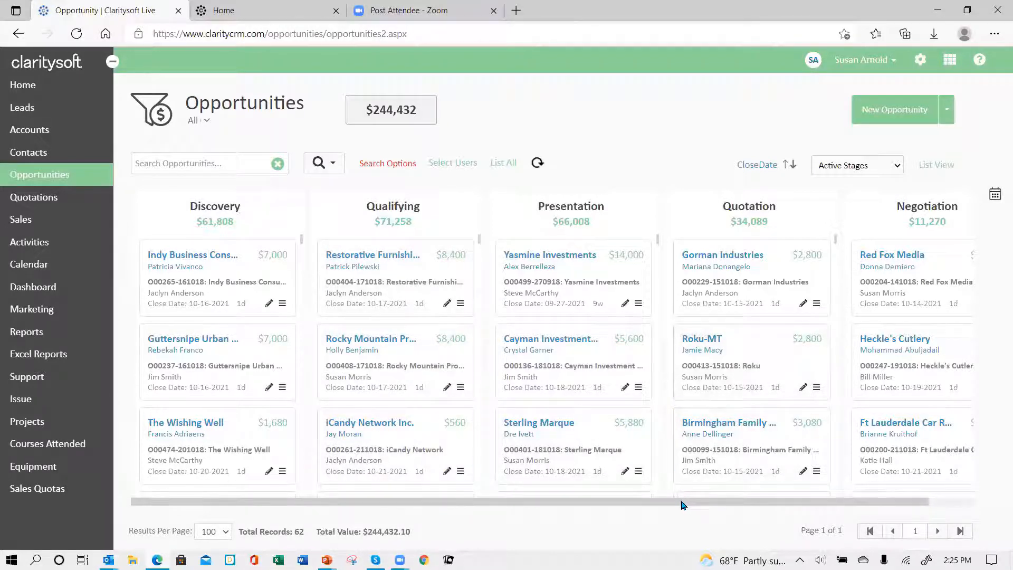
Step: Save the current search as a new view named "Edit Date Last 10 days"
drag(681, 505, 781, 512)
click(382, 166)
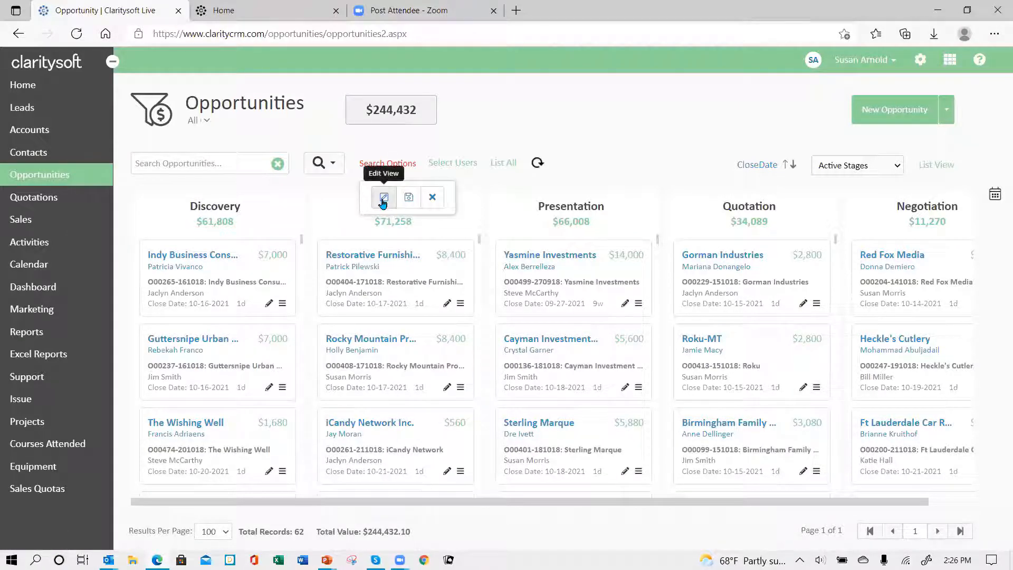
click(409, 200)
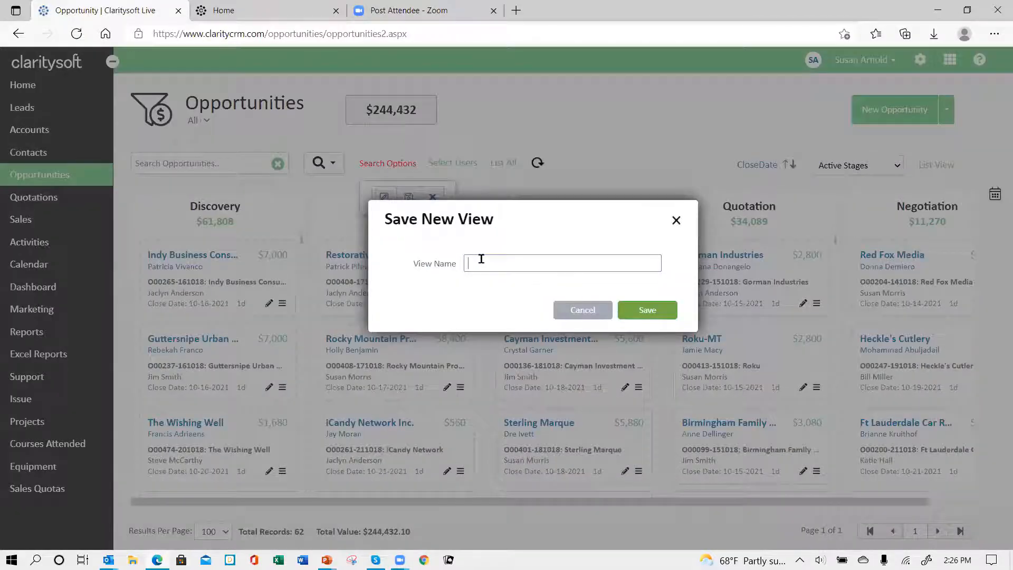
text(la)
text(E)
text(dit)
text( Date Last)
text( 10 days)
click(646, 312)
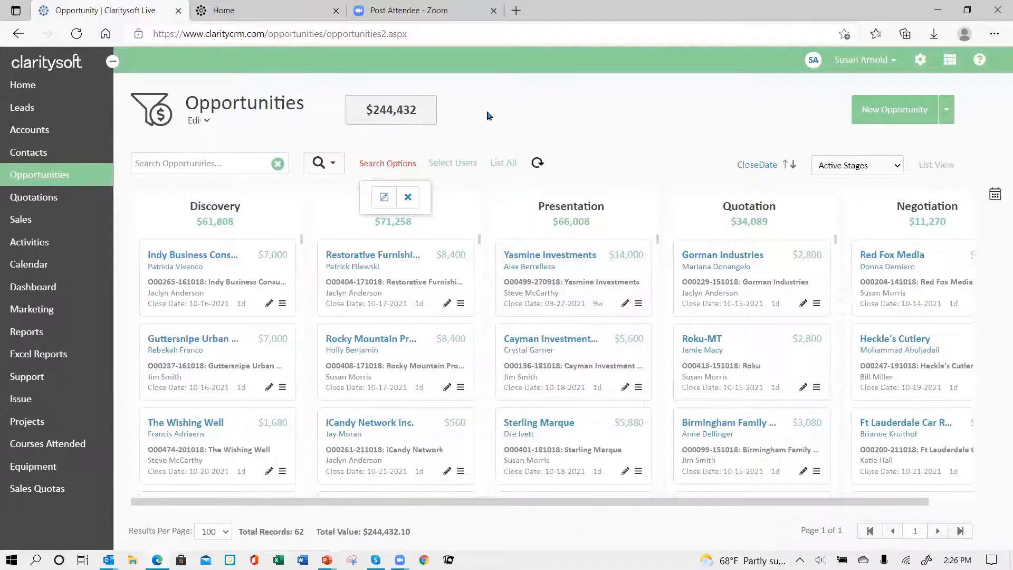
Step: Switch the opportunities to the All Opportunities view and clear the active search options
click(207, 121)
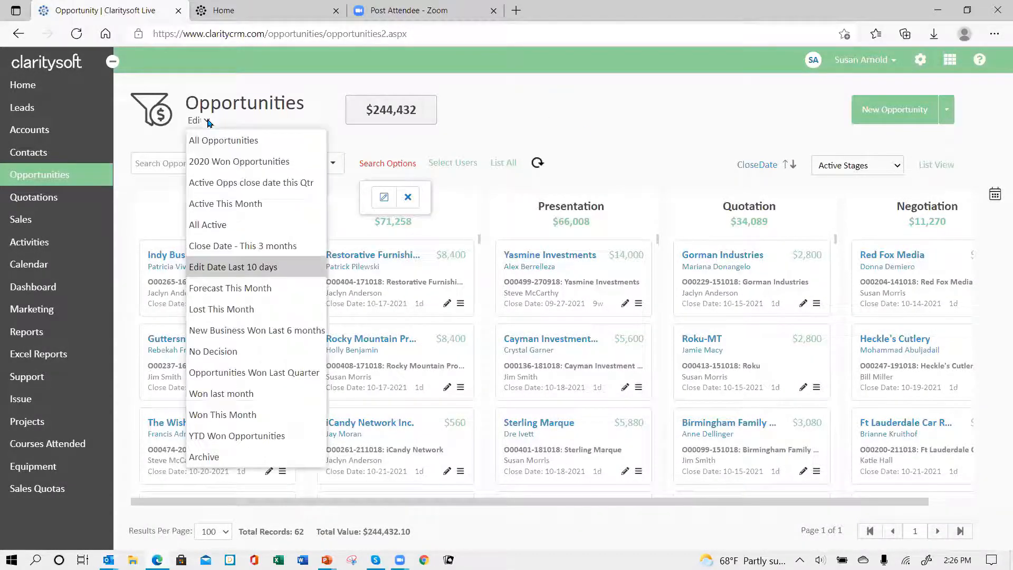
click(249, 273)
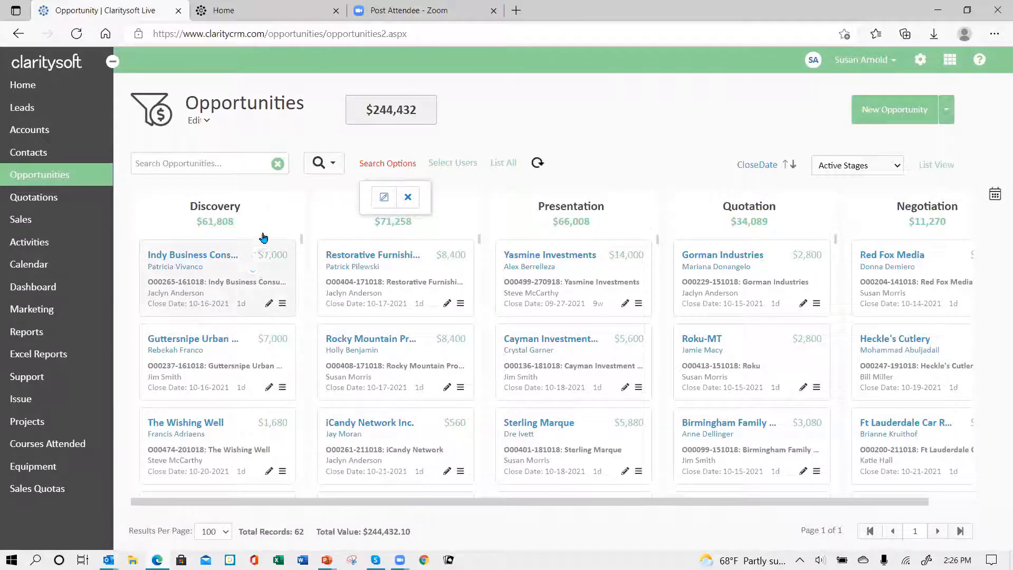
click(207, 122)
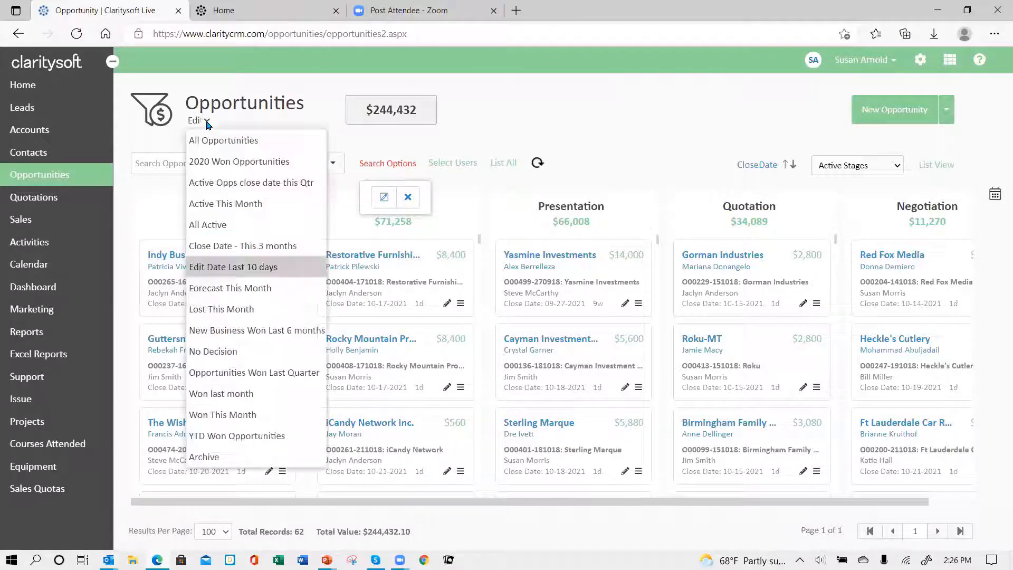
click(220, 140)
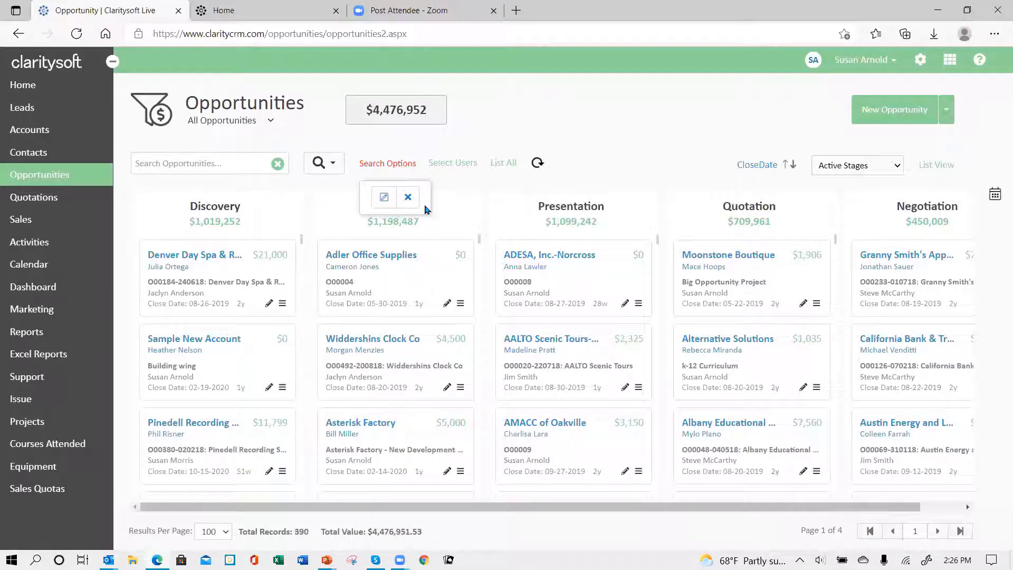
click(408, 198)
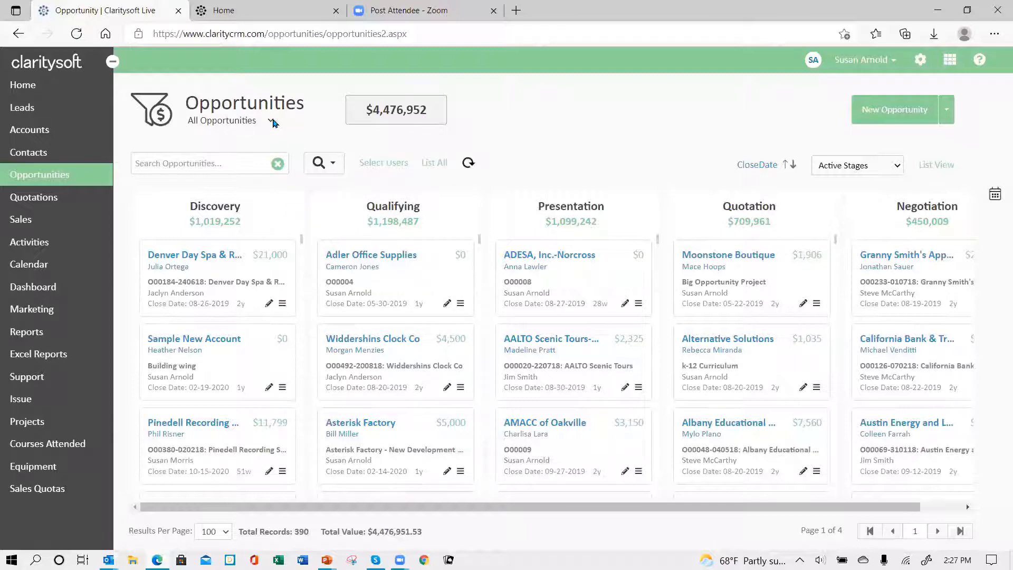
Step: Apply the saved view "Edit Date Last 10 days" and show its opportunities as a list
click(271, 121)
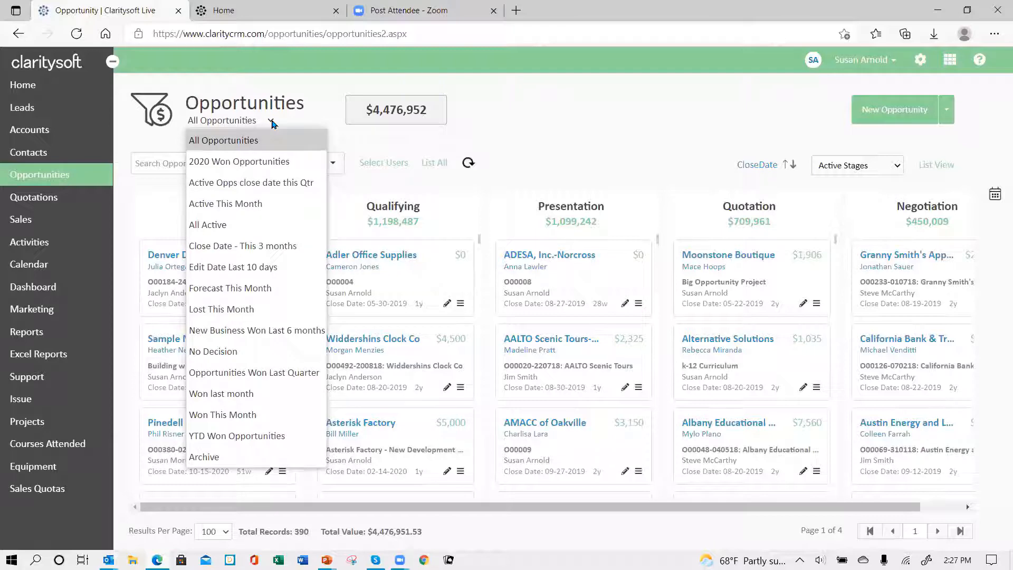
click(273, 271)
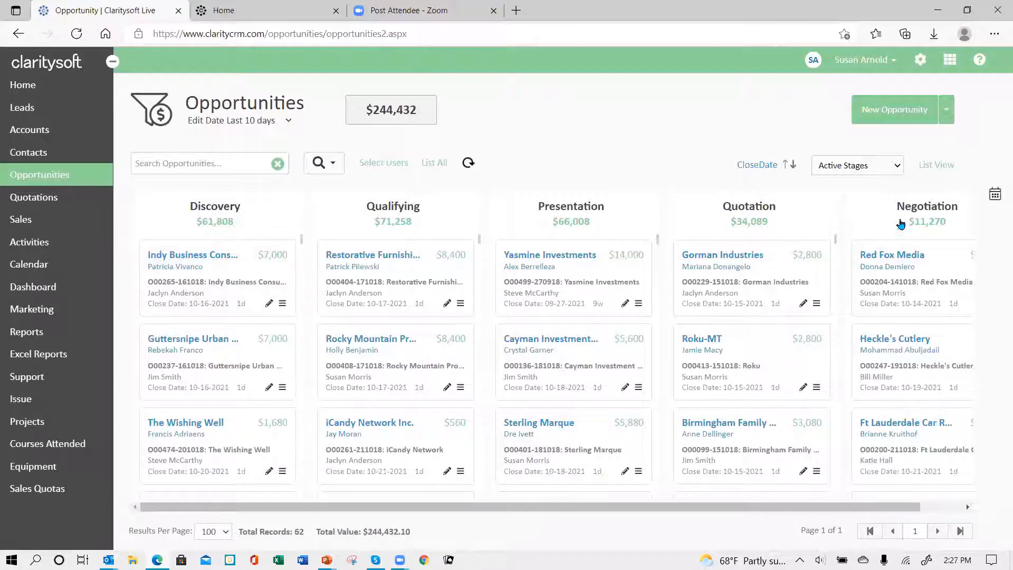
click(934, 166)
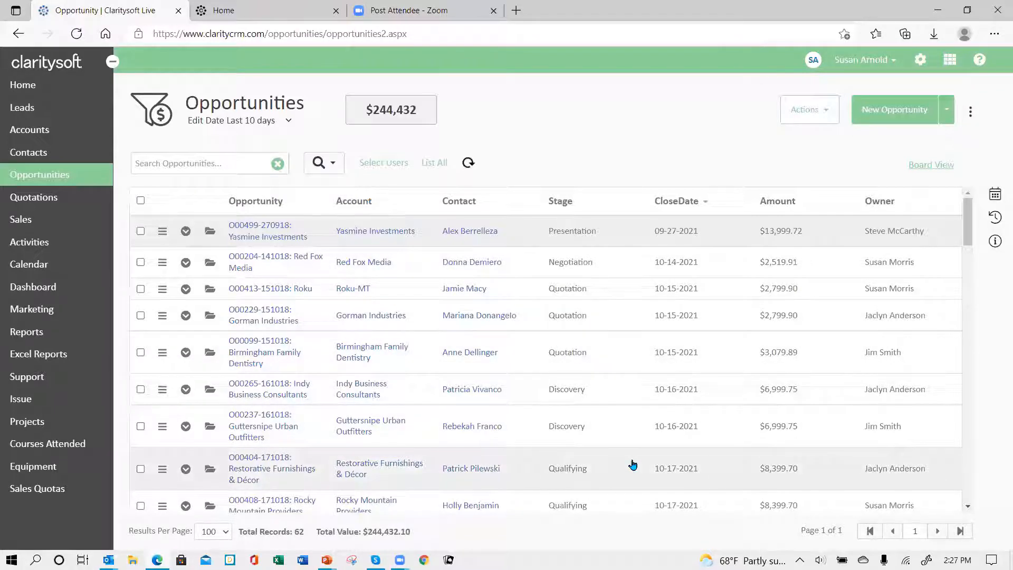
Step: Add LastEditDate to the list's visible columns after Owner and apply the column settings
click(970, 113)
click(921, 141)
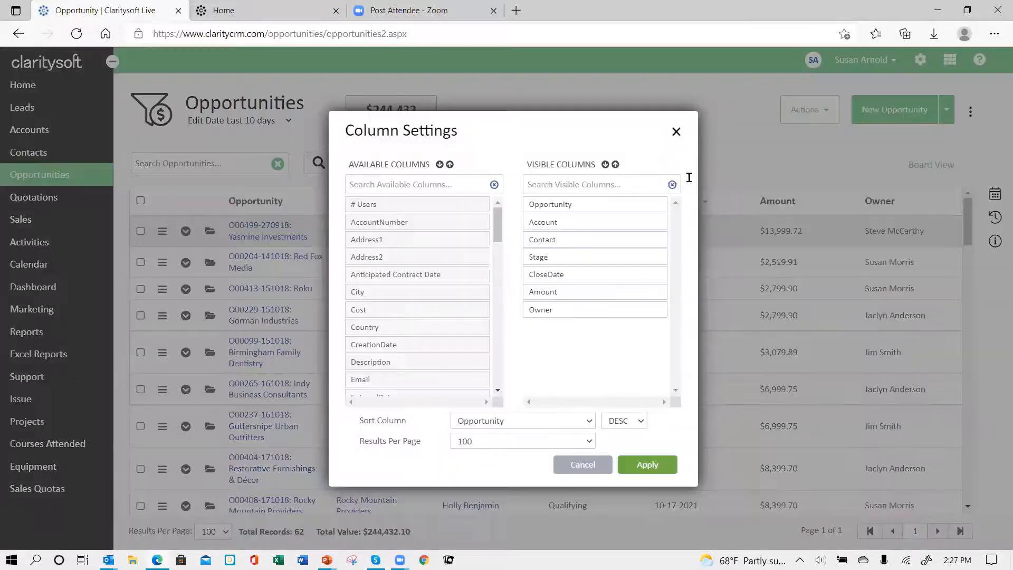
drag(498, 240, 501, 300)
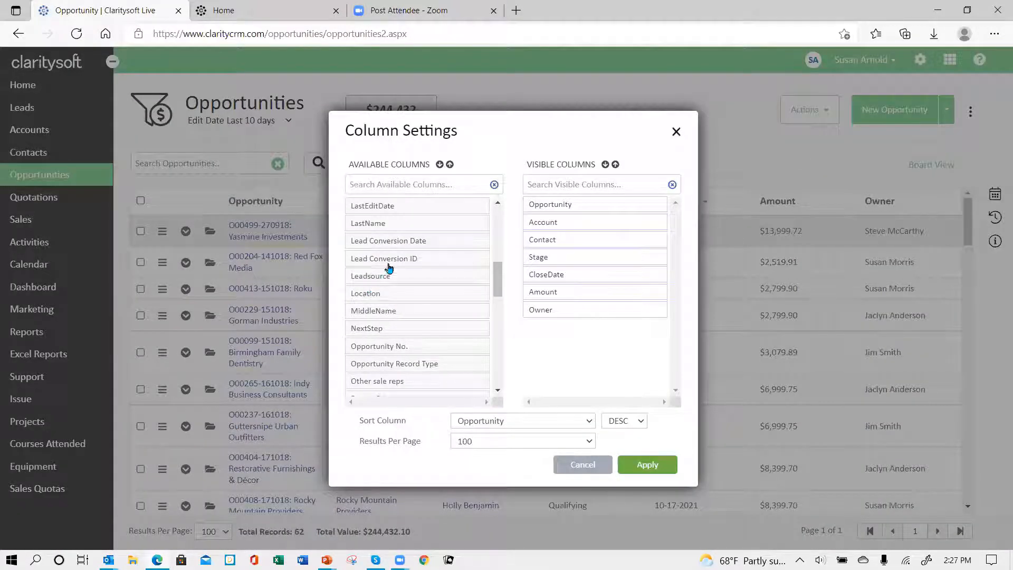
drag(397, 207, 569, 334)
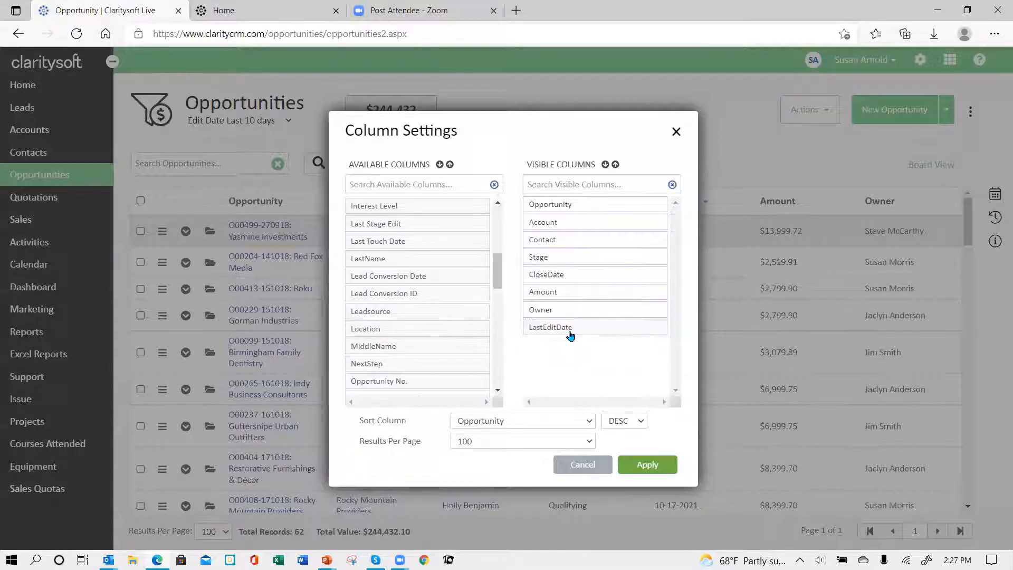
click(650, 466)
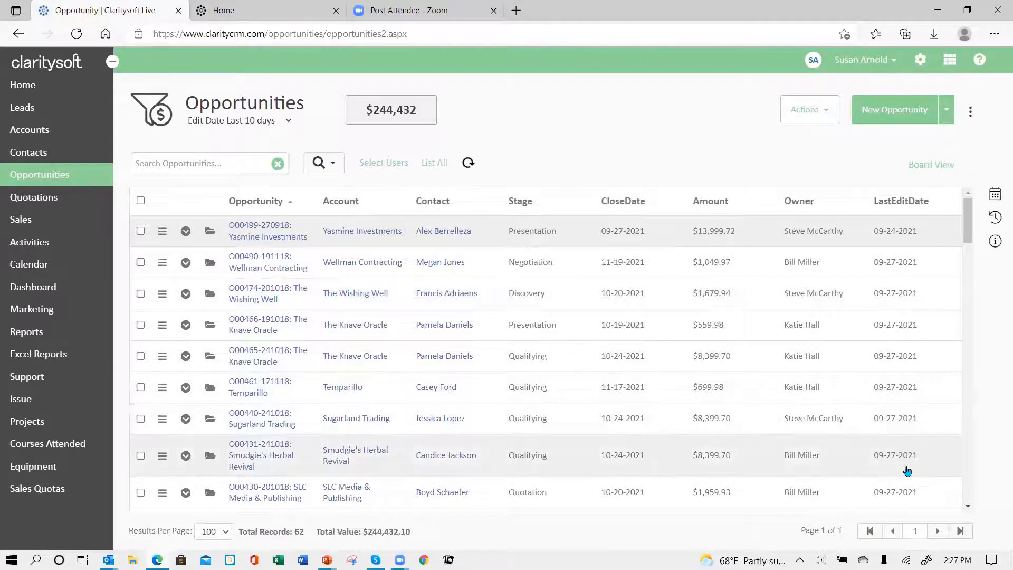
Step: Check the LastEditDate values through the whole opportunity list, then return to its beginning
scroll(899, 441, down, 10)
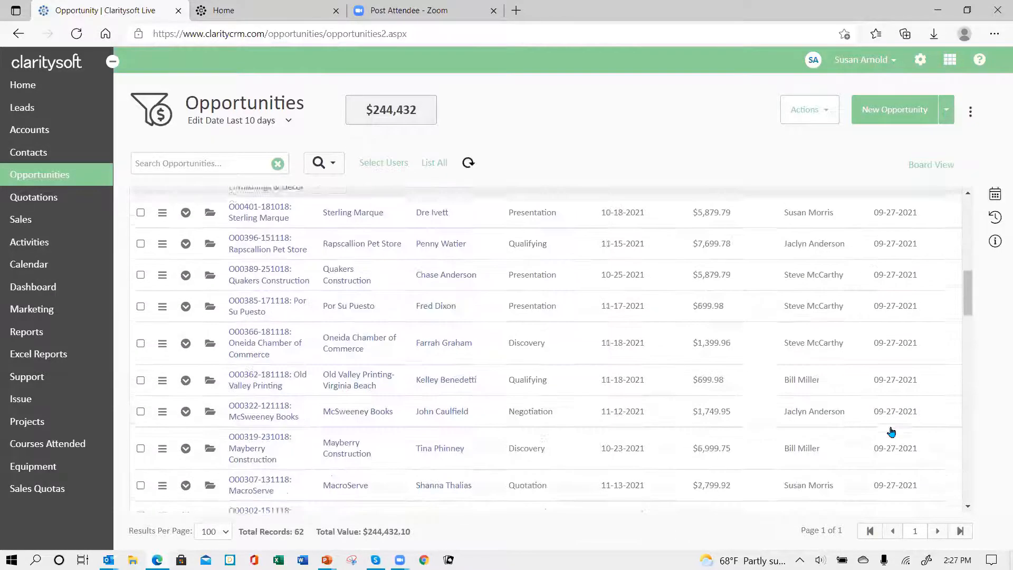
scroll(891, 432, down, 12)
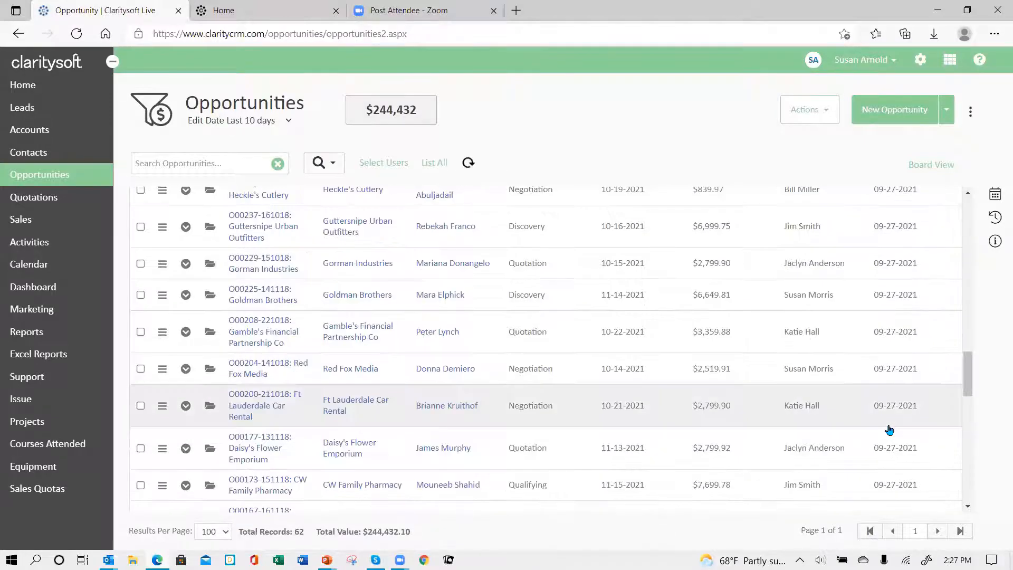
scroll(888, 430, down, 15)
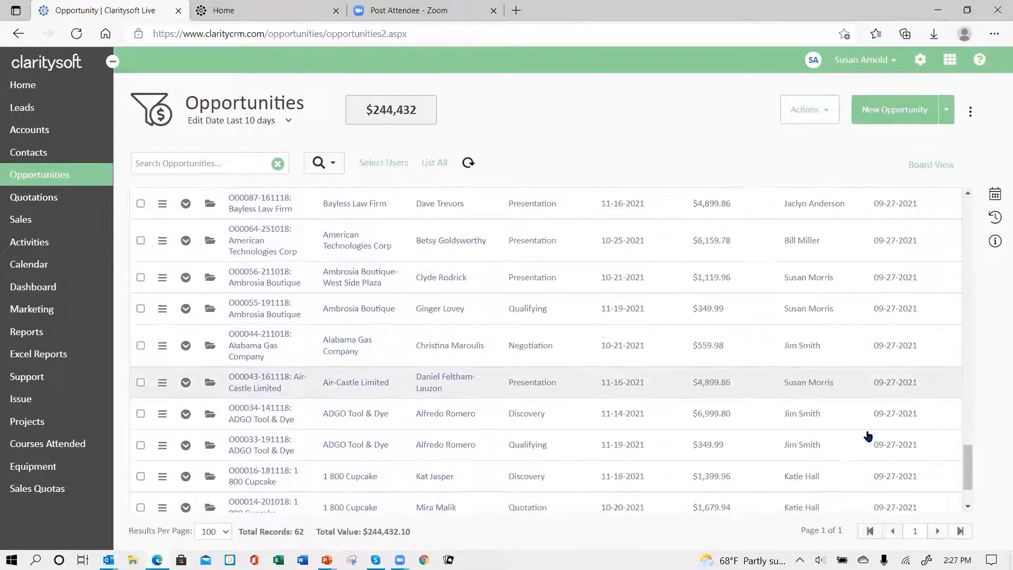
scroll(868, 436, down, 3)
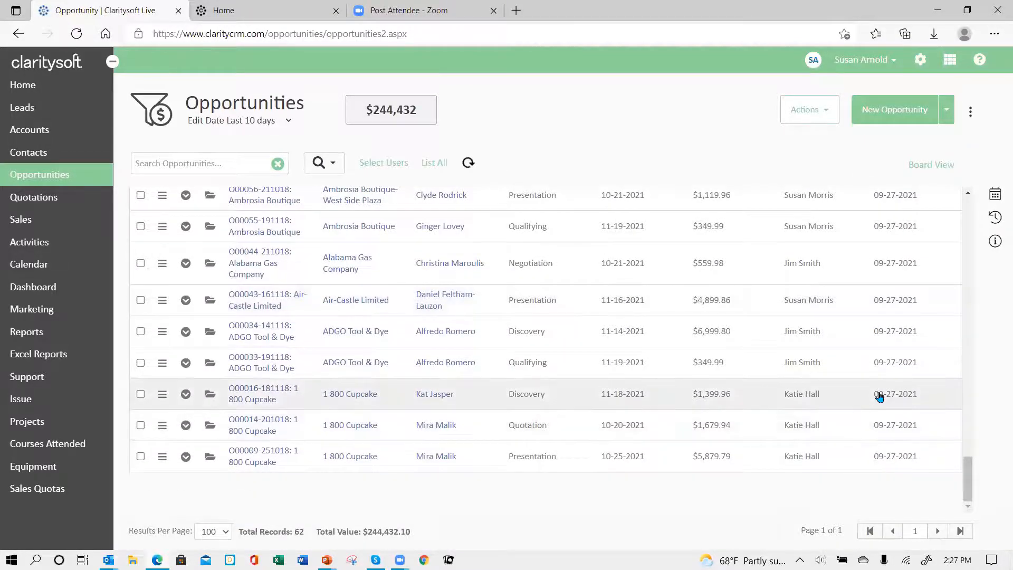
scroll(880, 396, up, 15)
scroll(880, 397, up, 10)
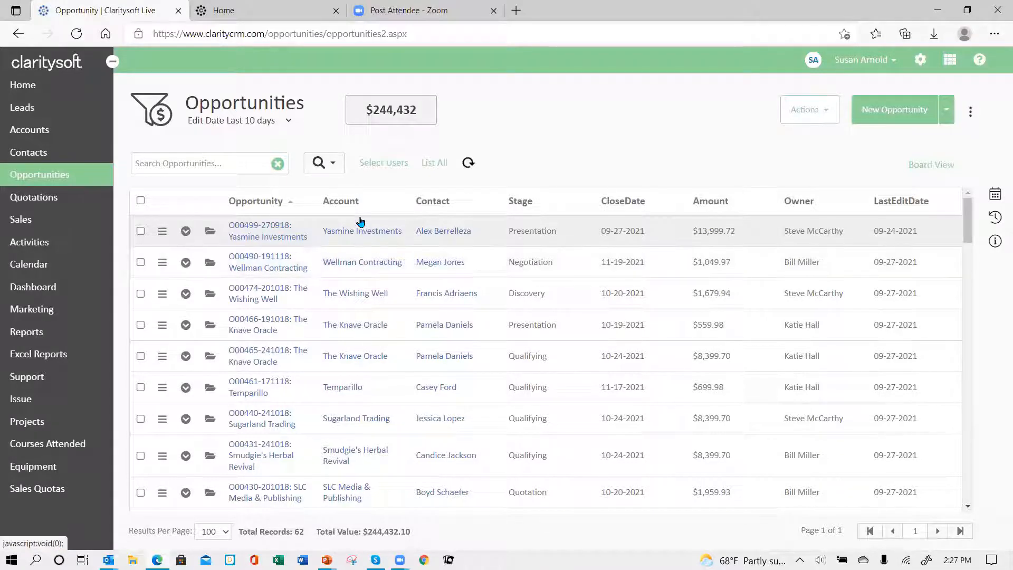
Step: Reset the list to All Opportunities, then apply the YTD Won Opportunities view
click(289, 122)
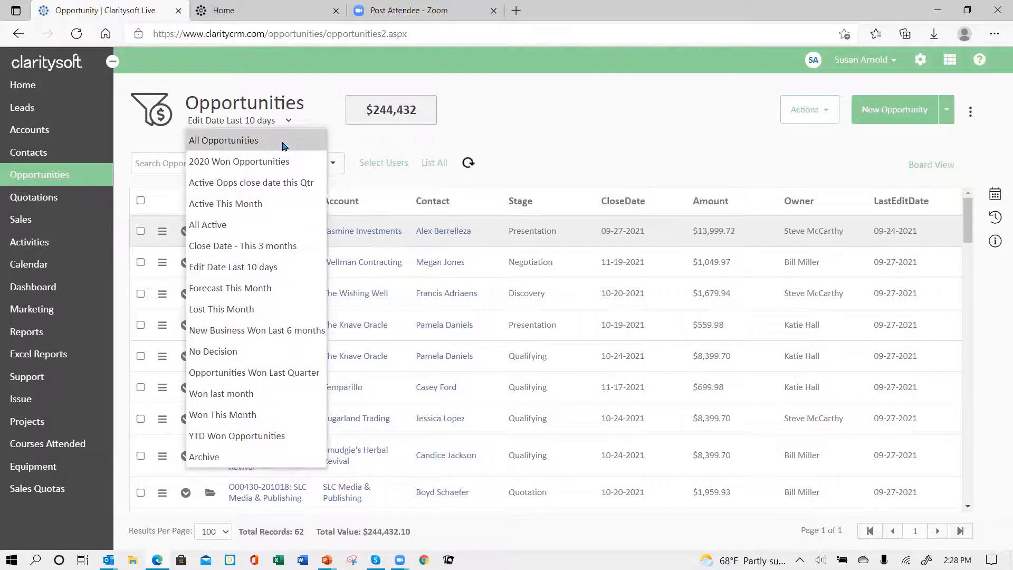
click(283, 143)
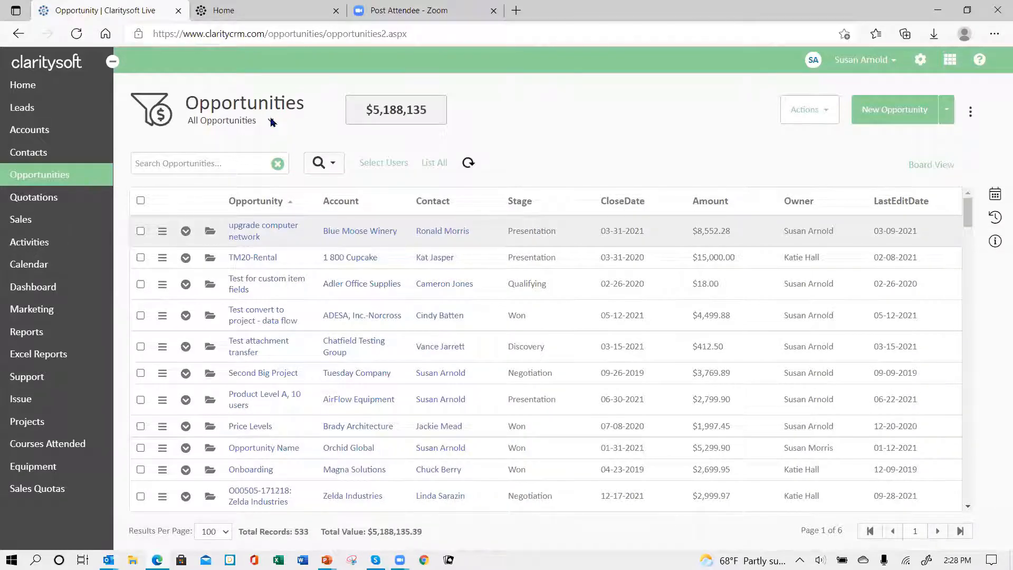
click(271, 121)
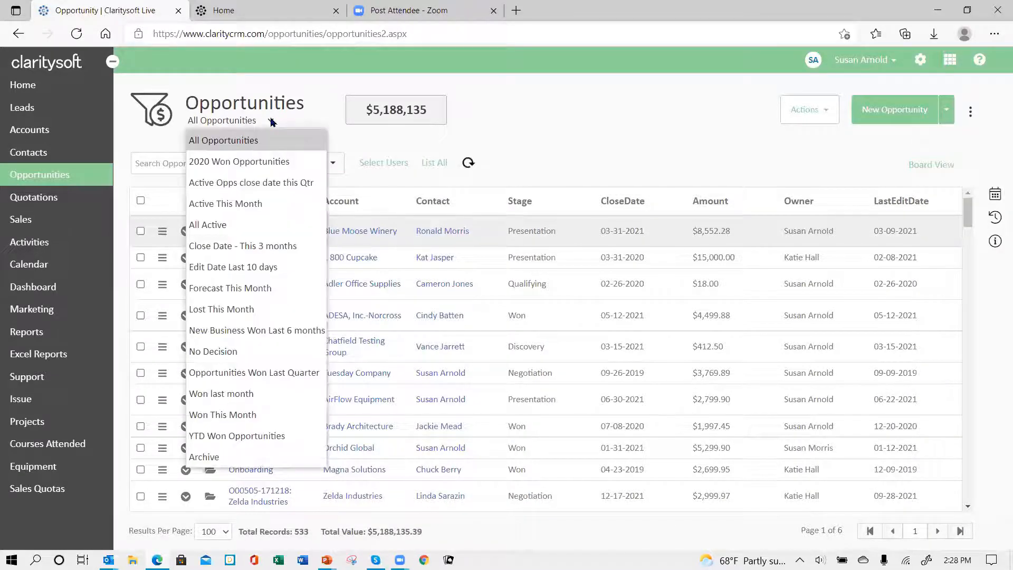
click(278, 439)
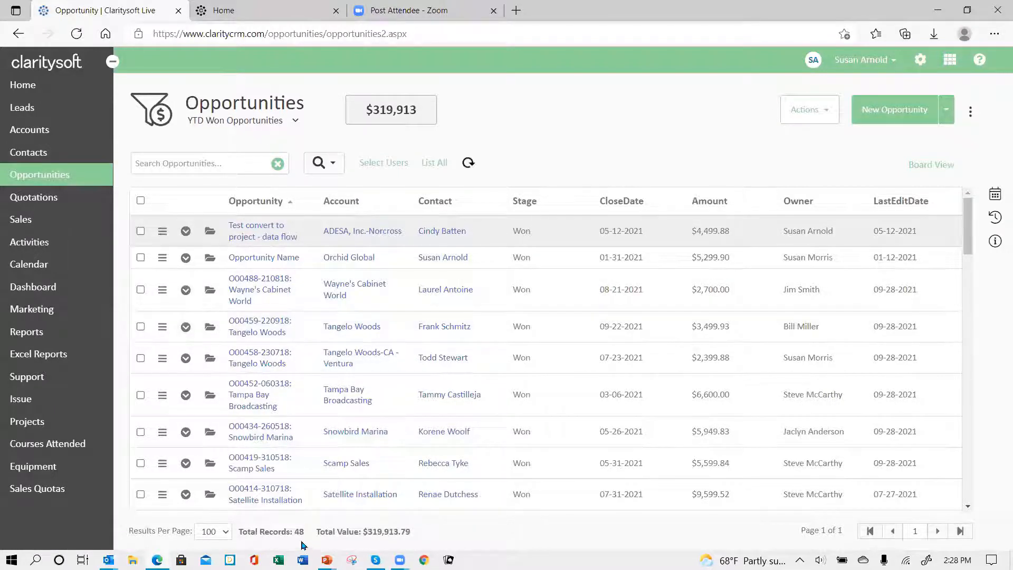
Step: Show the YTD won opportunities in board view with the Won Lost NoDecision board and browse the Won column
click(926, 170)
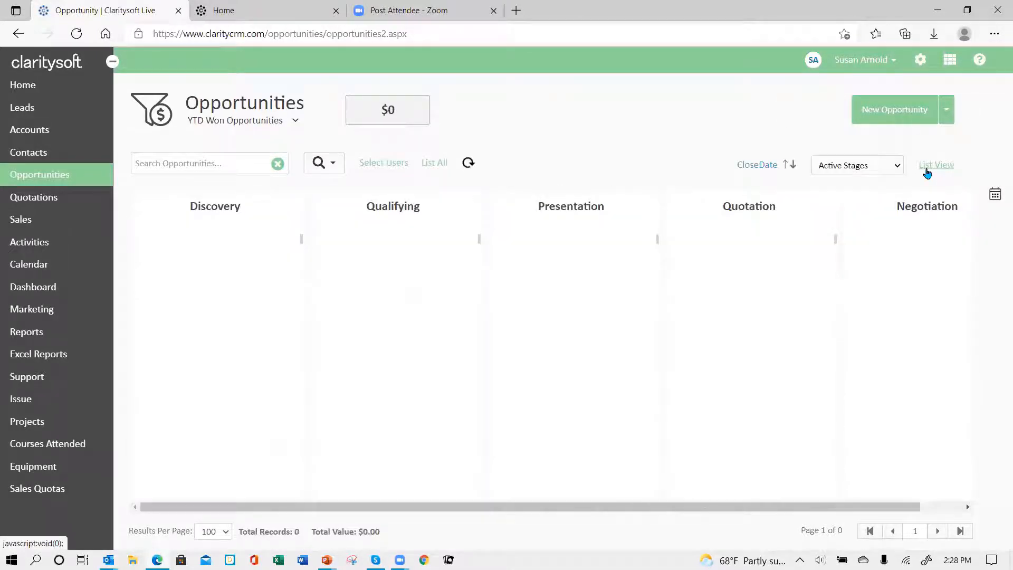
click(890, 167)
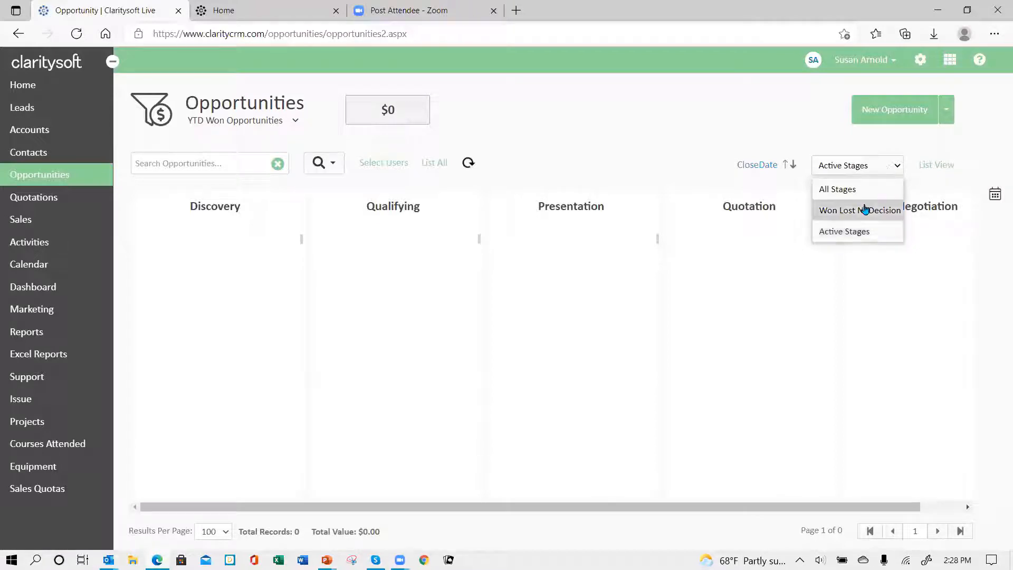
click(863, 209)
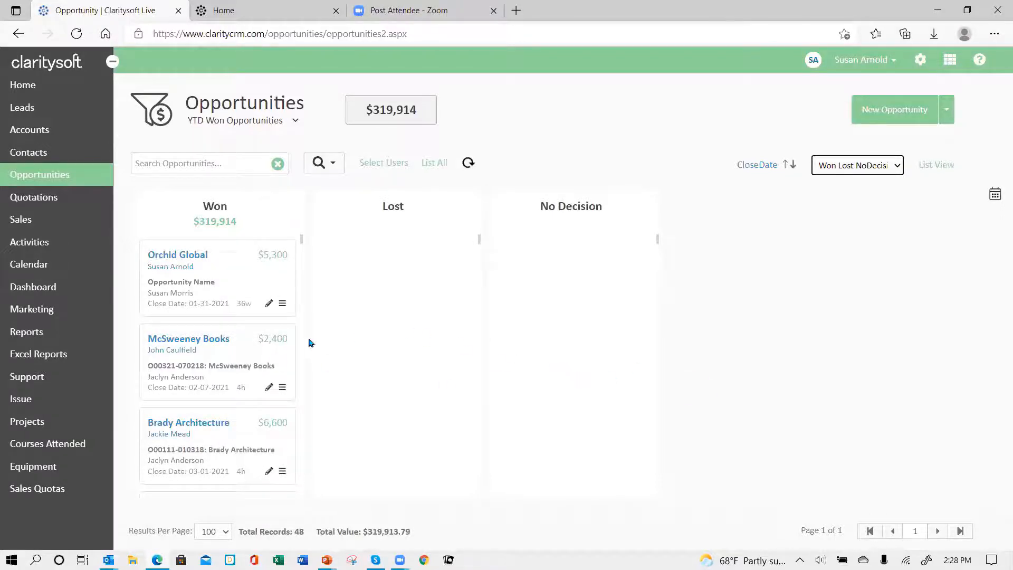
scroll(276, 363, down, 10)
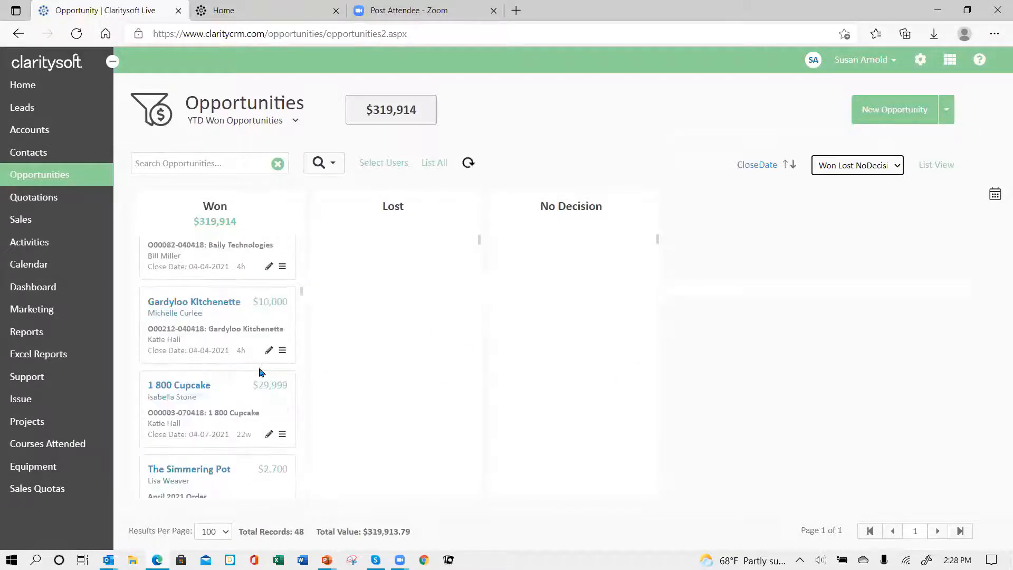
scroll(258, 372, down, 10)
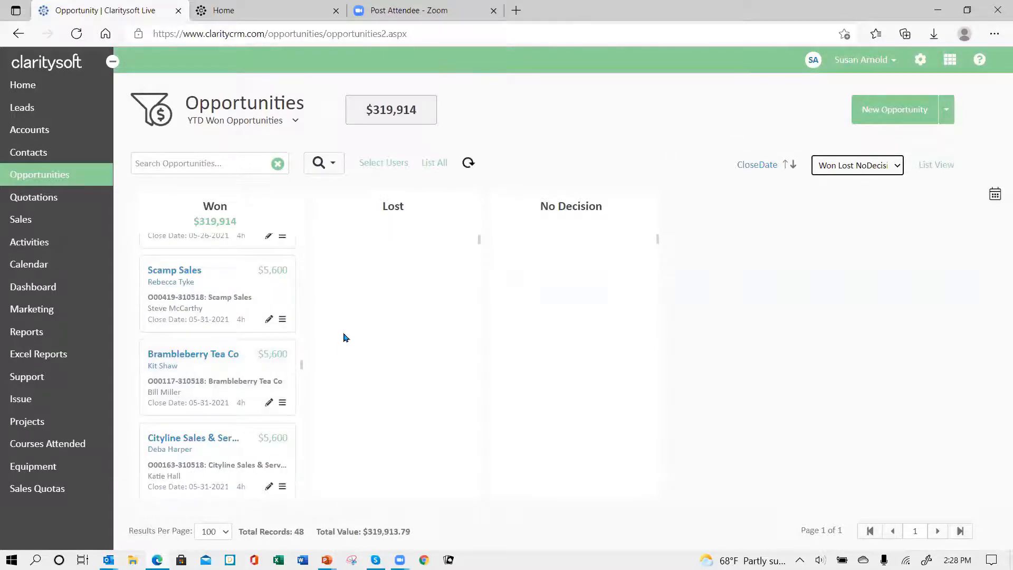
scroll(235, 252, up, 10)
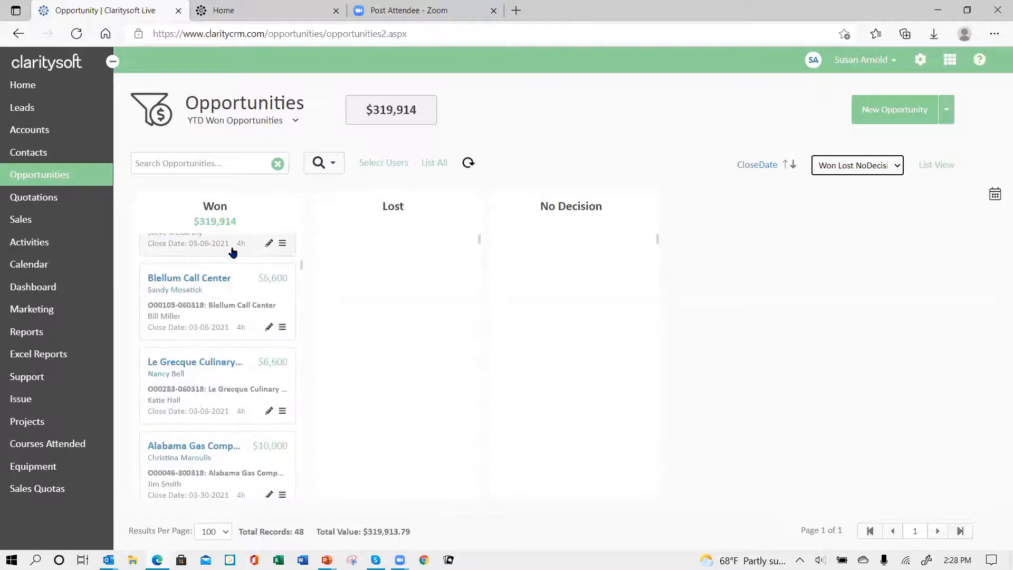
scroll(232, 252, up, 5)
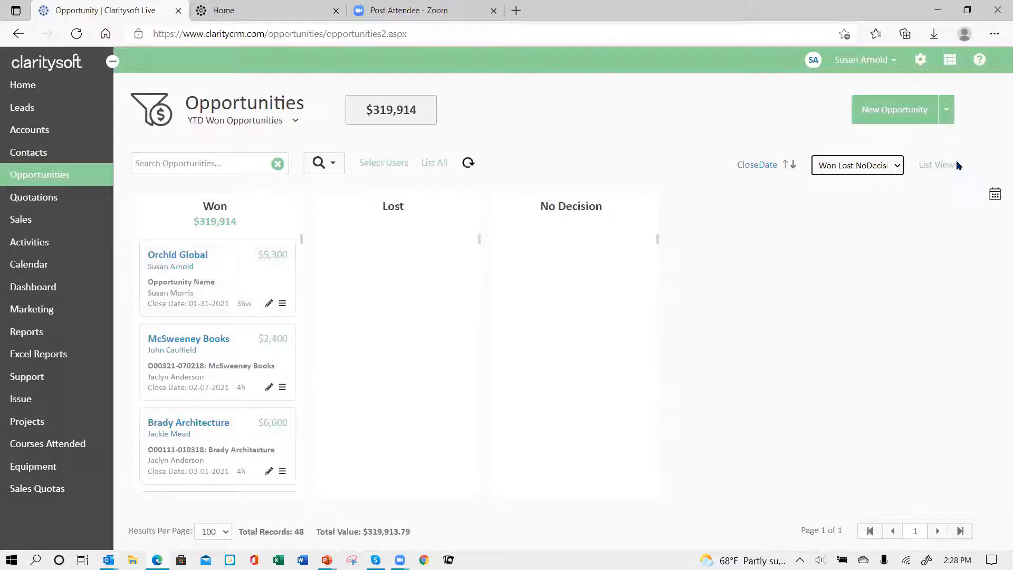
Step: Return to list view and switch the opportunities back to the All Opportunities view
click(936, 166)
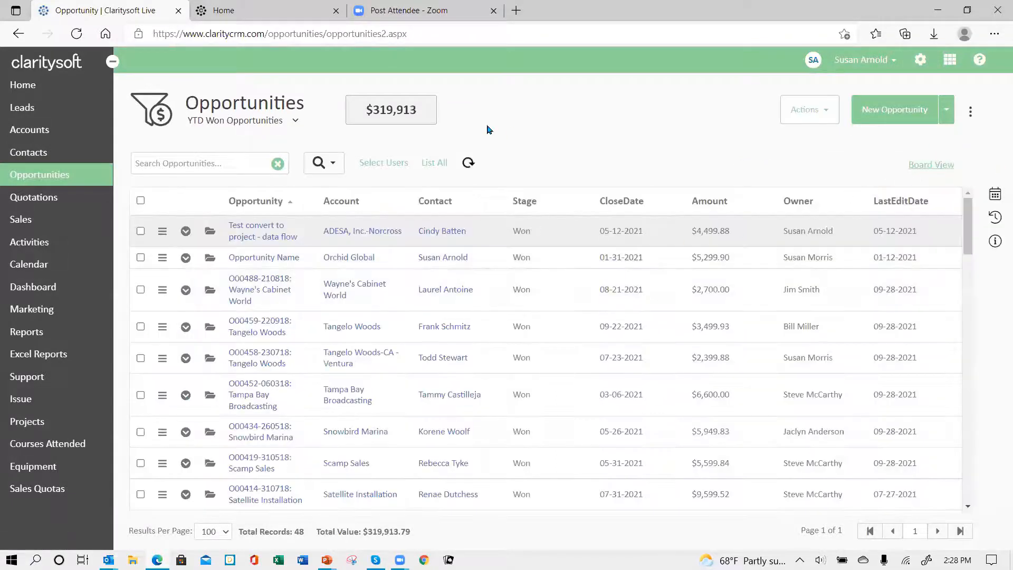
click(296, 121)
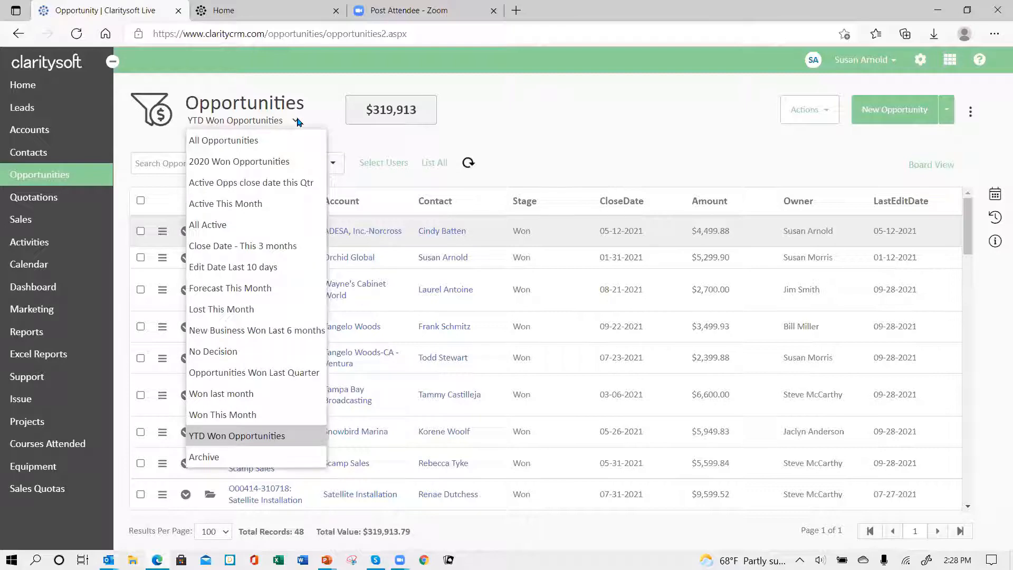
click(281, 145)
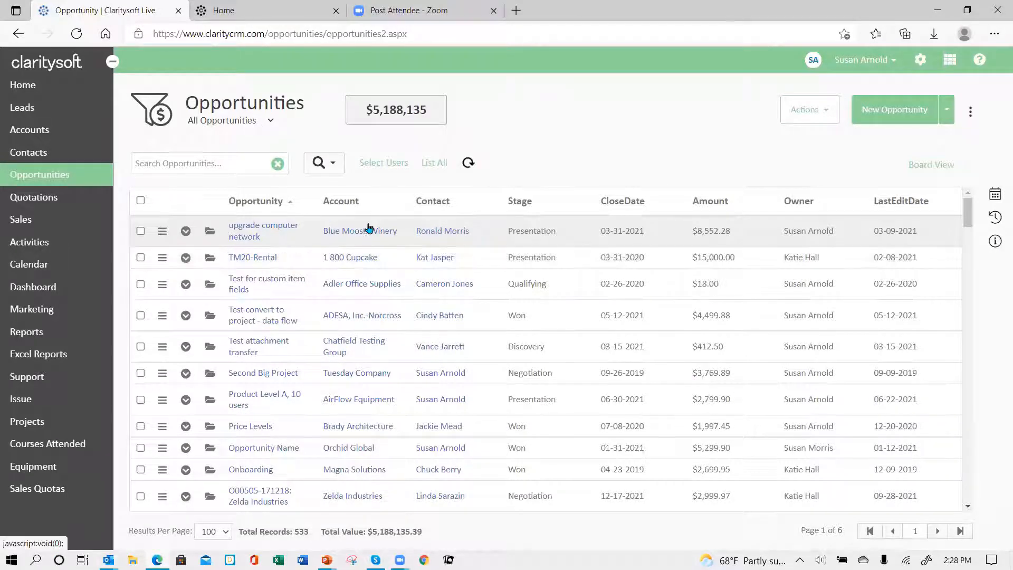
Step: Start an advanced opportunity search with a standard filter of Status <= inactive
click(334, 167)
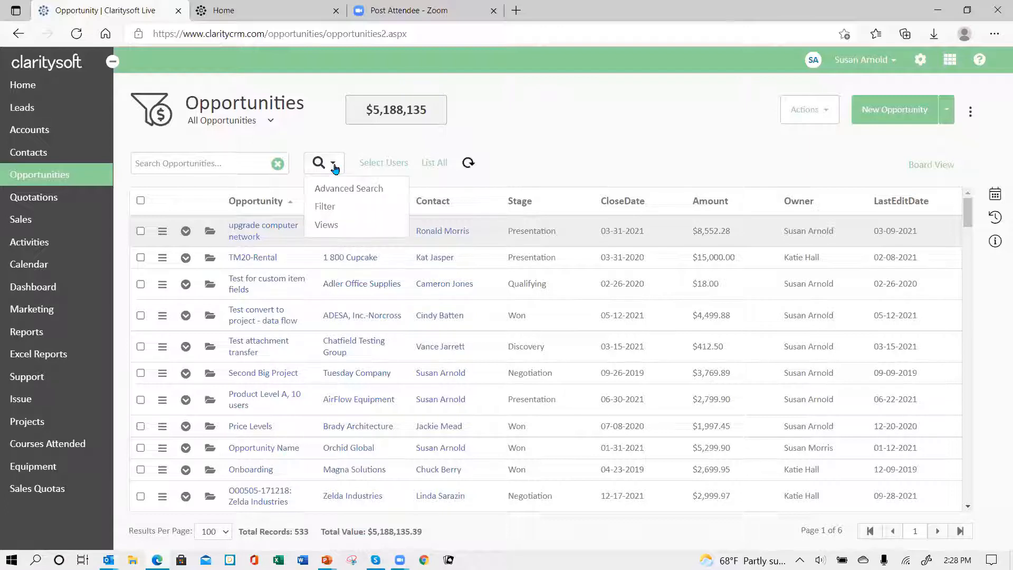
click(341, 193)
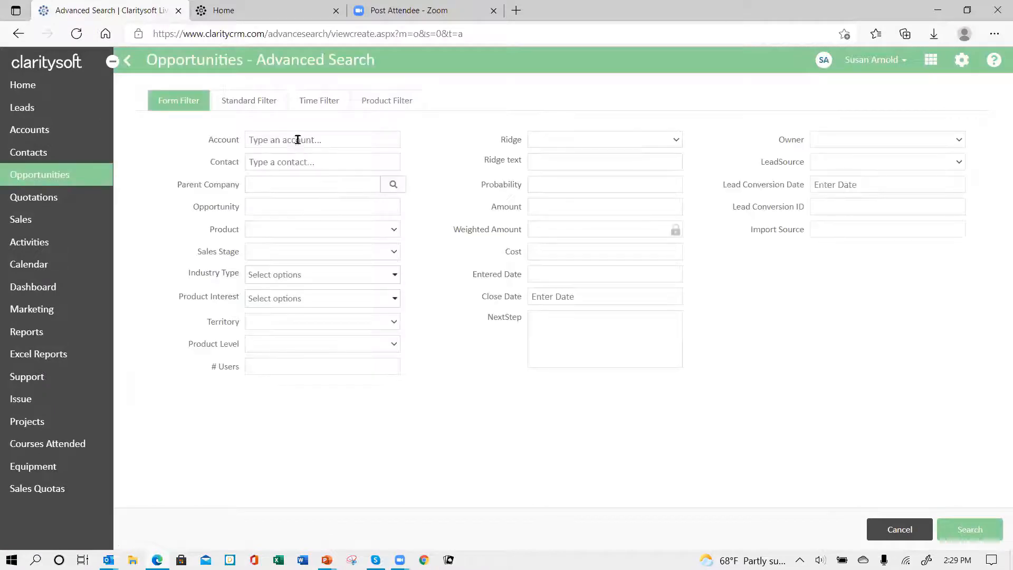
click(270, 104)
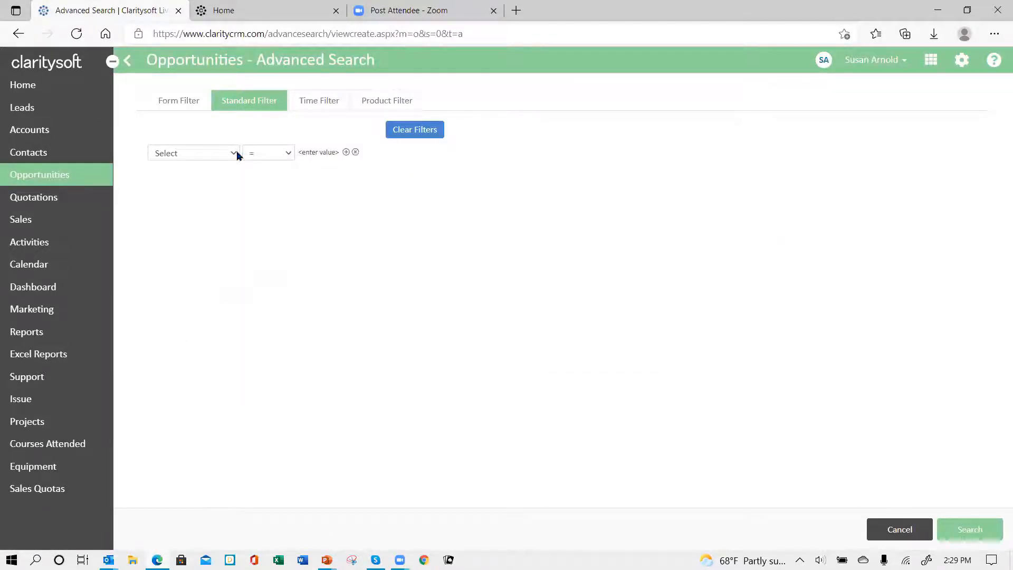
click(237, 154)
scroll(267, 306, down, 1)
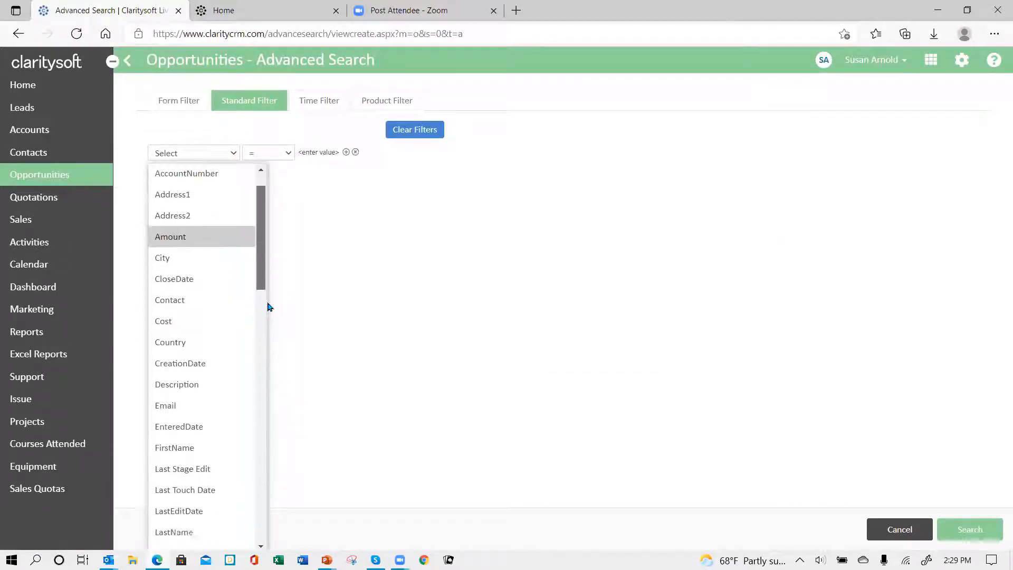
drag(268, 303, 254, 420)
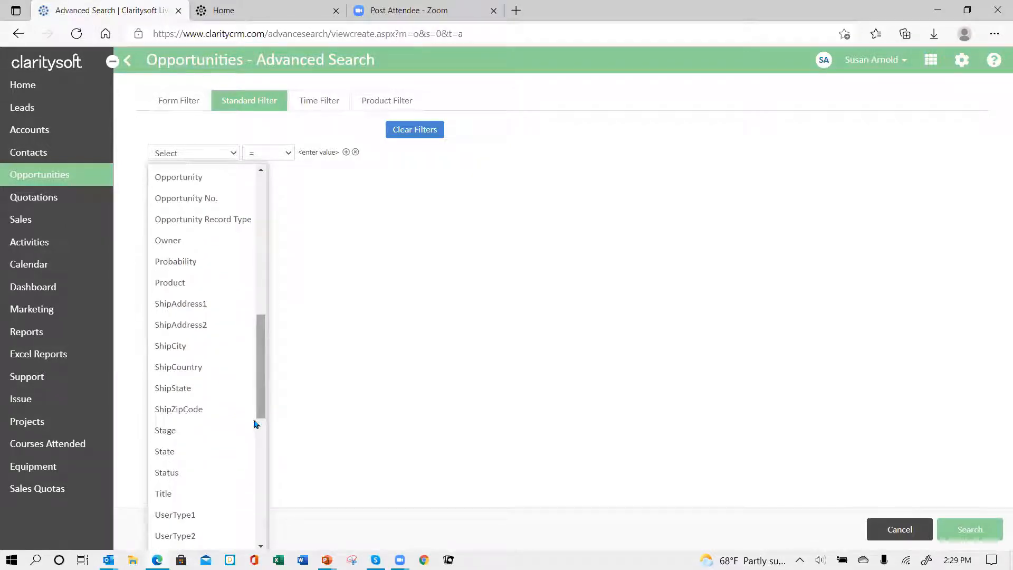
click(179, 473)
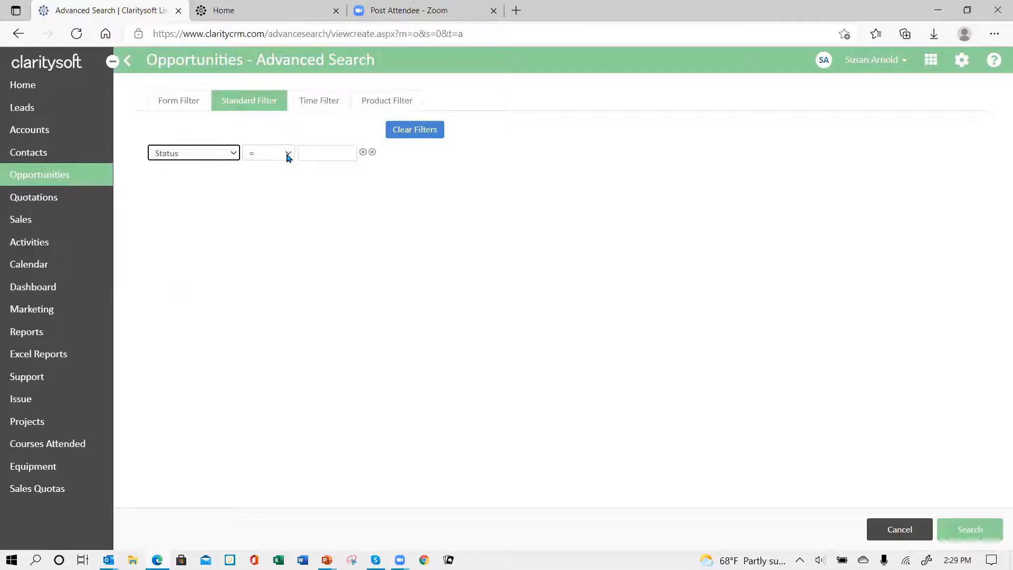
click(288, 158)
click(302, 237)
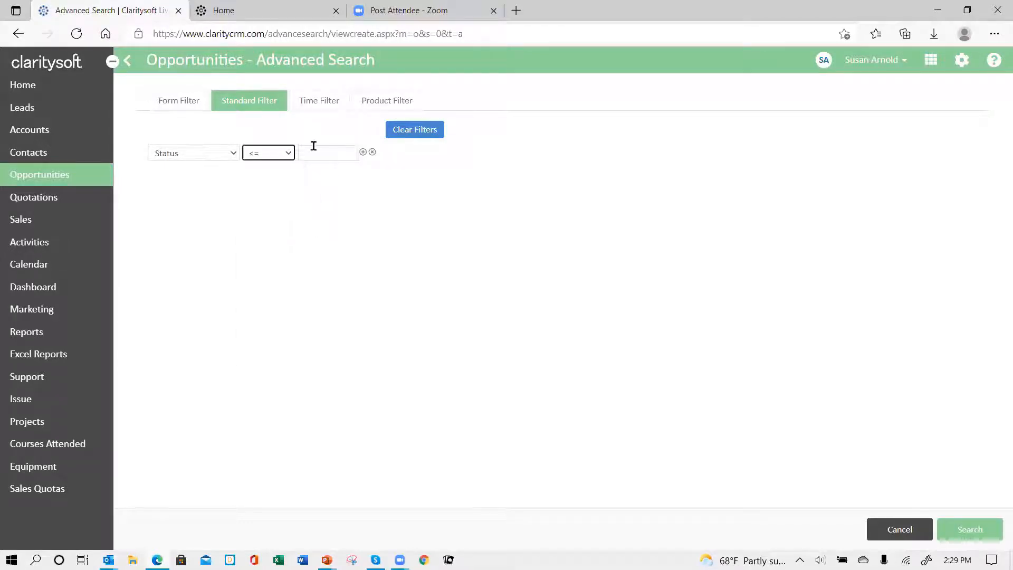
click(314, 147)
text(inactive)
Step: Run the search with a Year to Date time filter on CloseDate, then clear the search
click(323, 106)
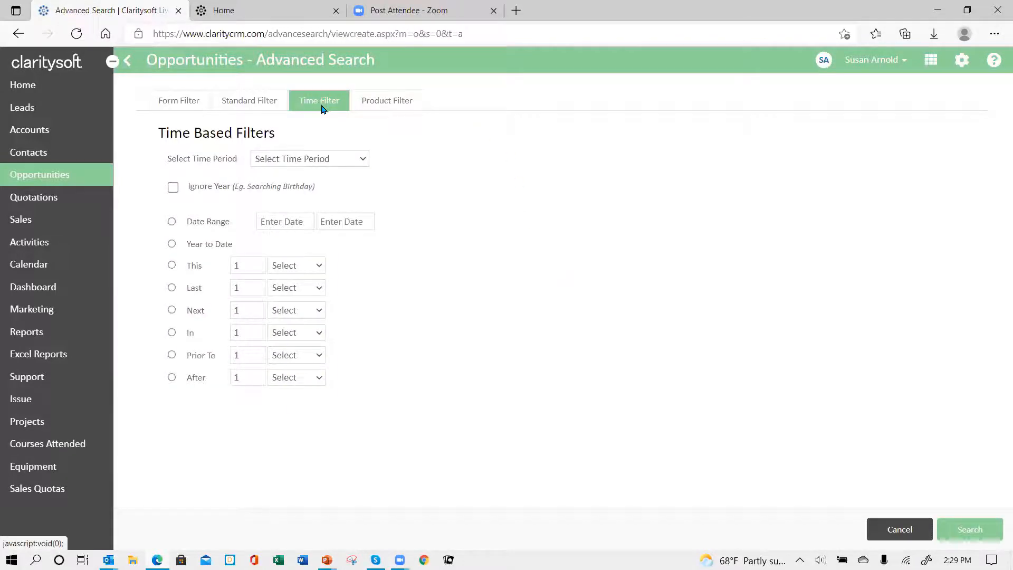
click(364, 159)
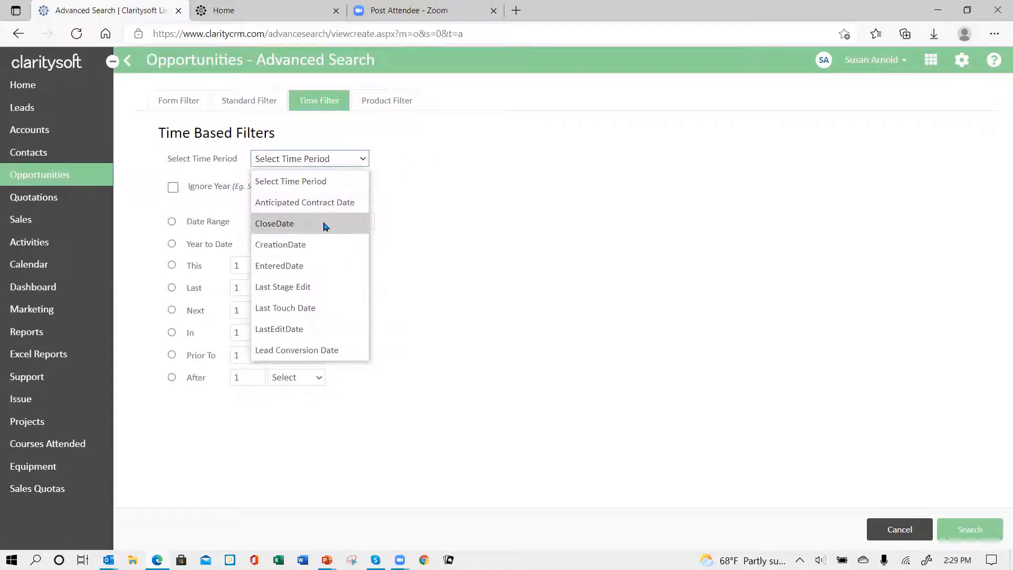
click(323, 222)
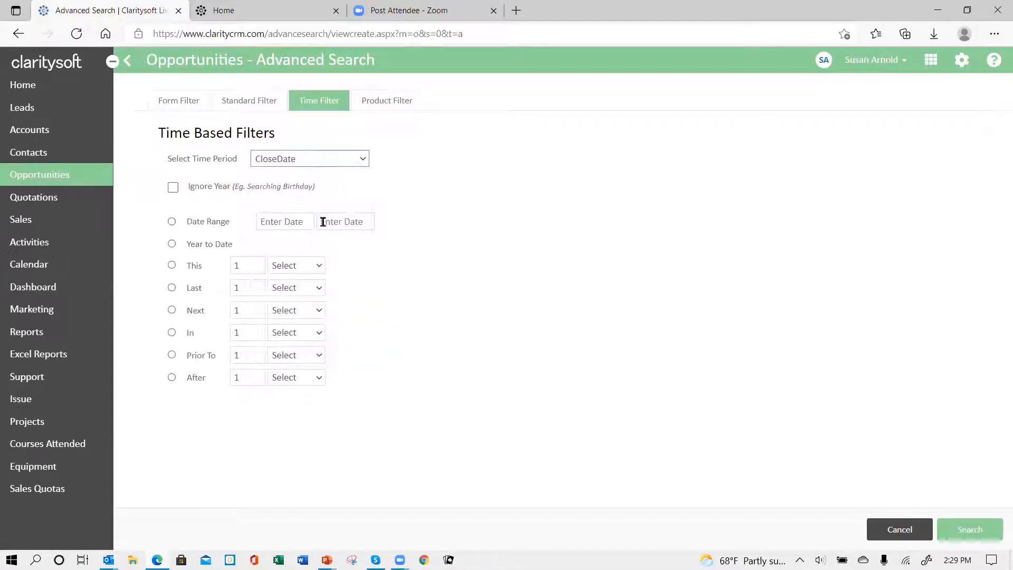
click(173, 244)
click(363, 162)
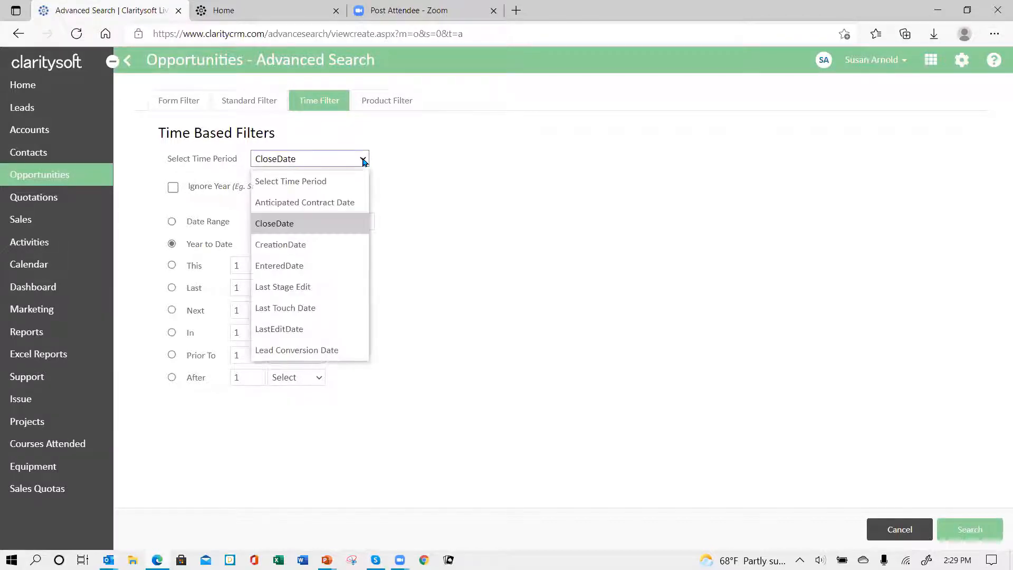
click(337, 227)
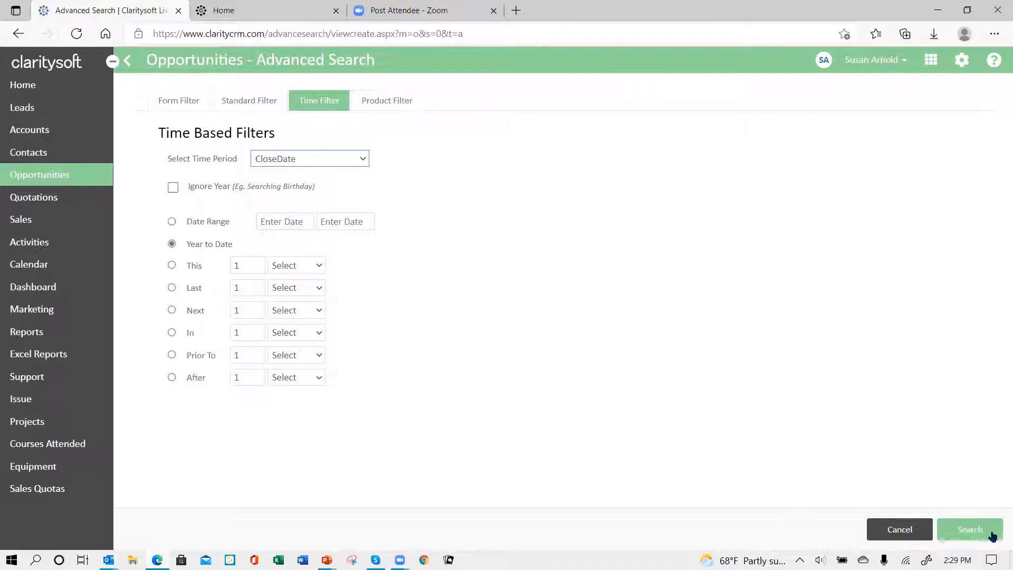
click(972, 532)
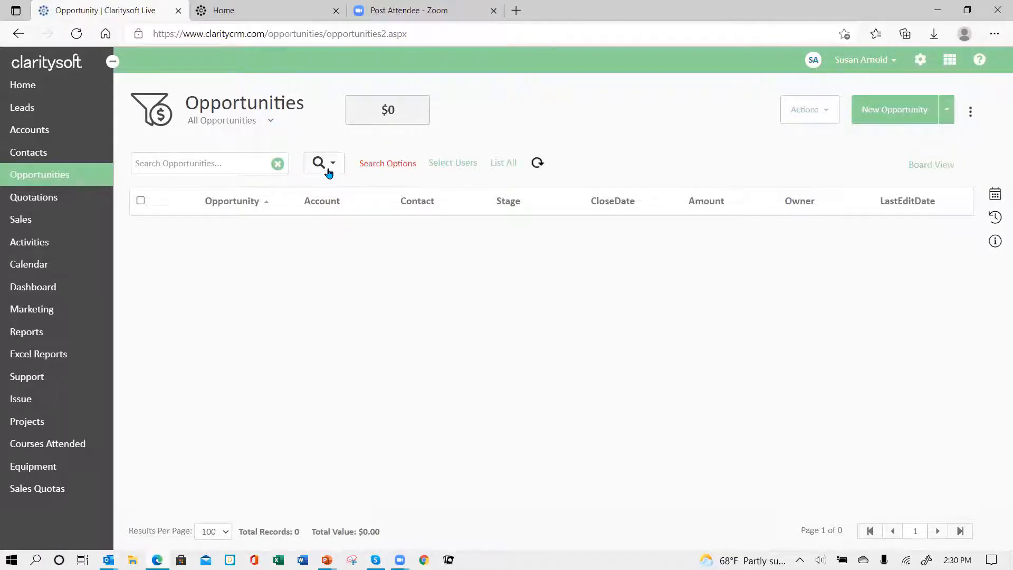
click(385, 165)
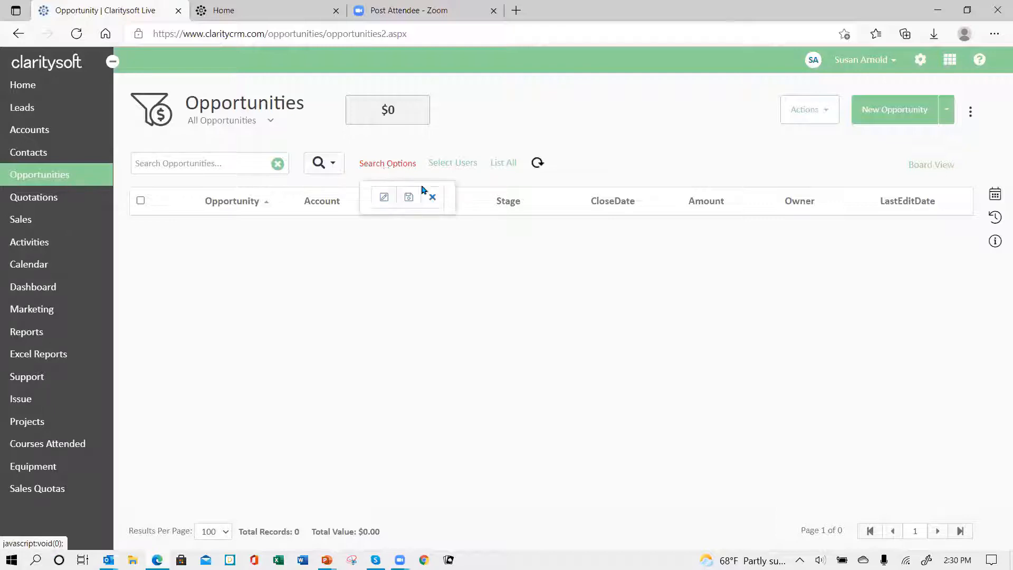
click(432, 198)
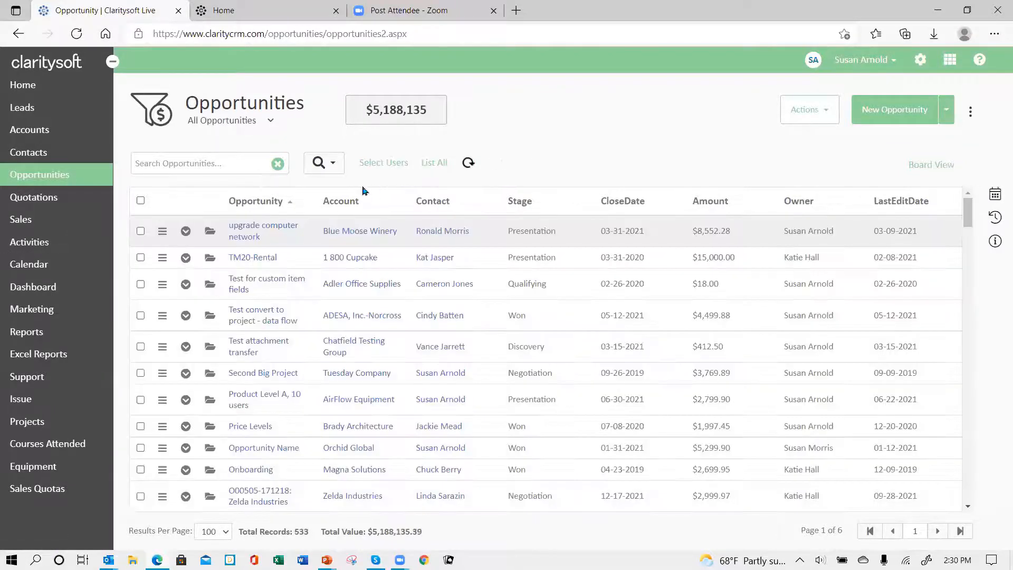
Step: Start a new advanced opportunity search with a standard filter of Status = inactive
click(333, 164)
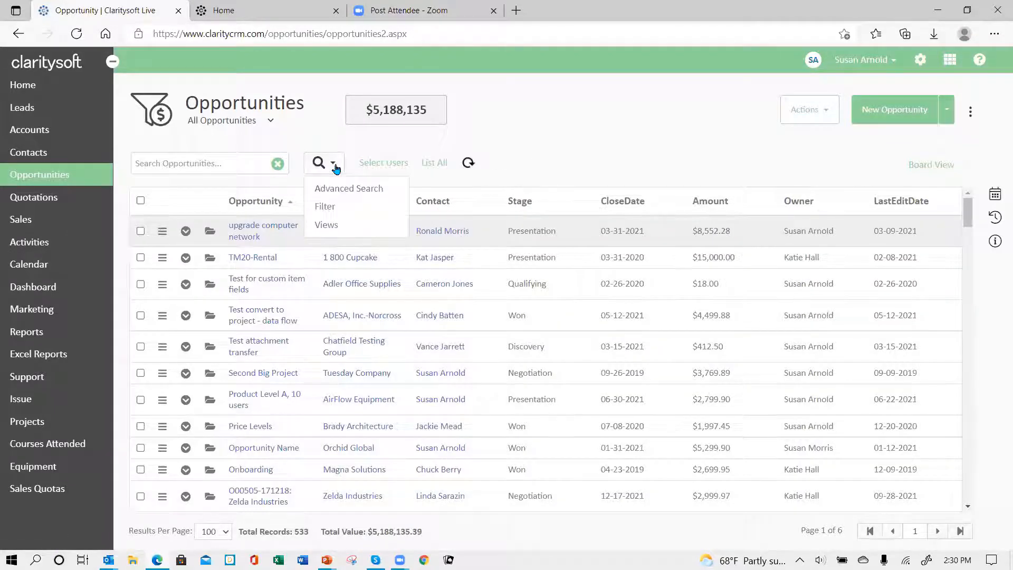
click(337, 189)
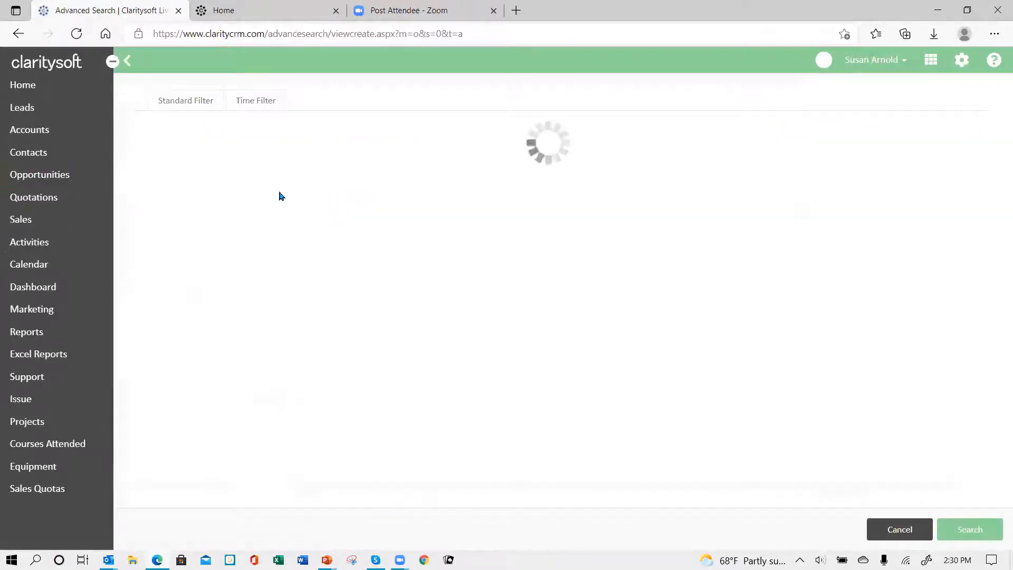
click(258, 105)
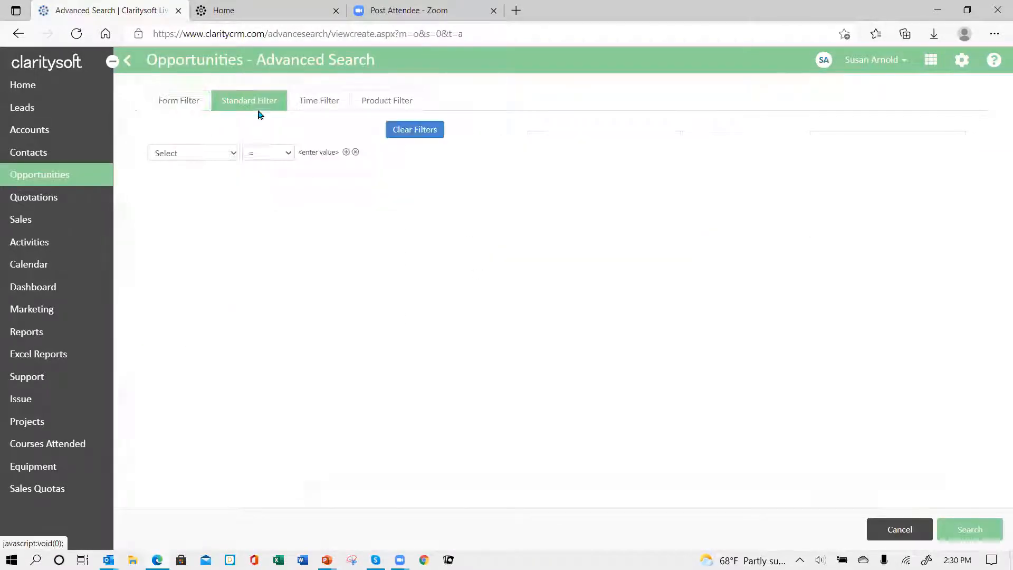
click(239, 152)
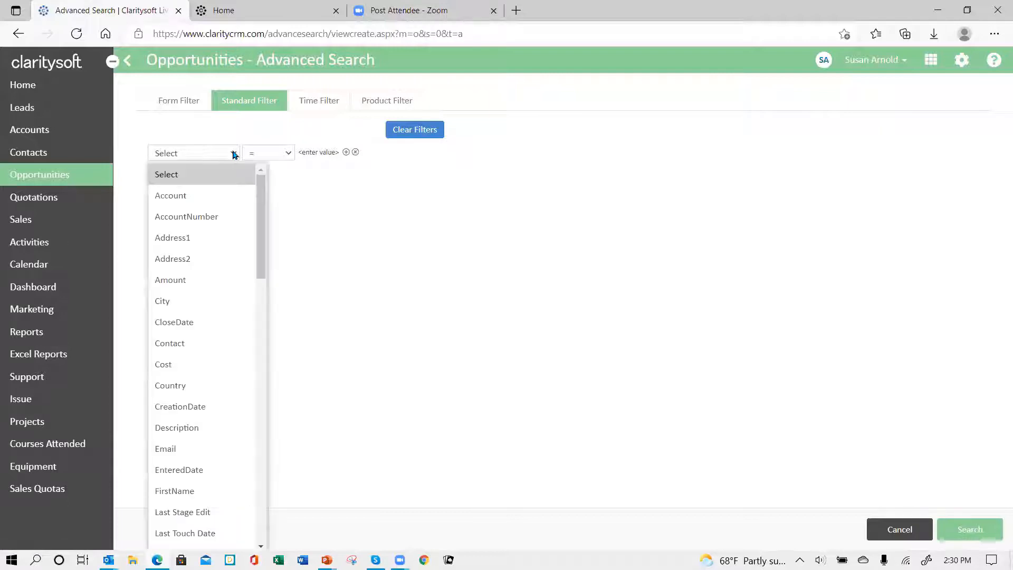
drag(258, 264, 253, 452)
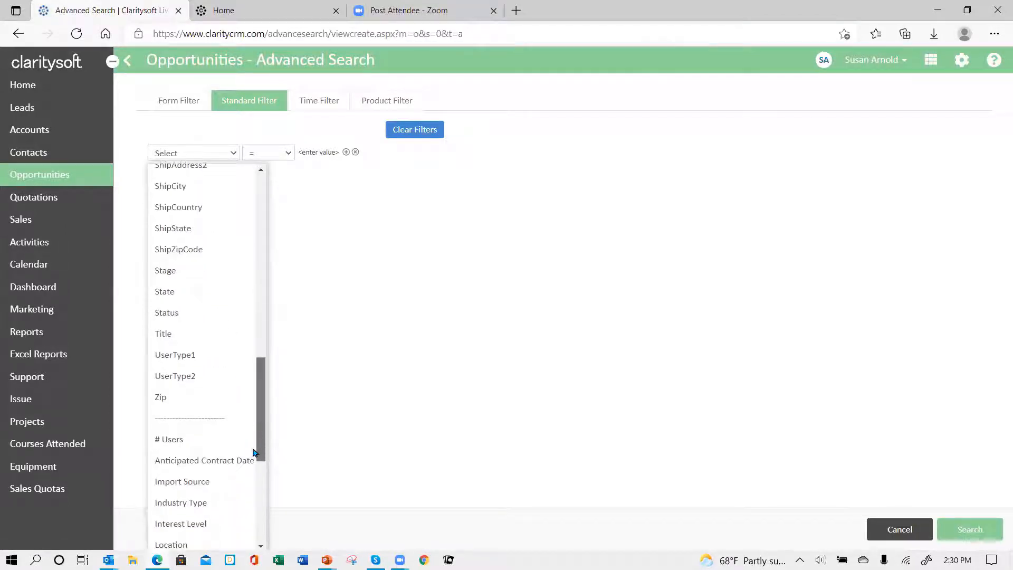
click(206, 313)
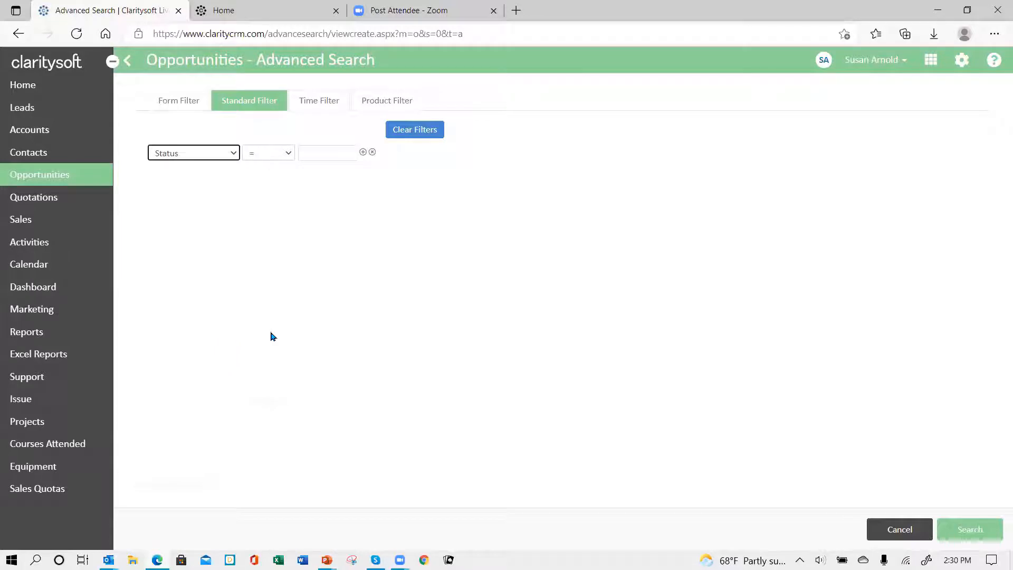
click(307, 153)
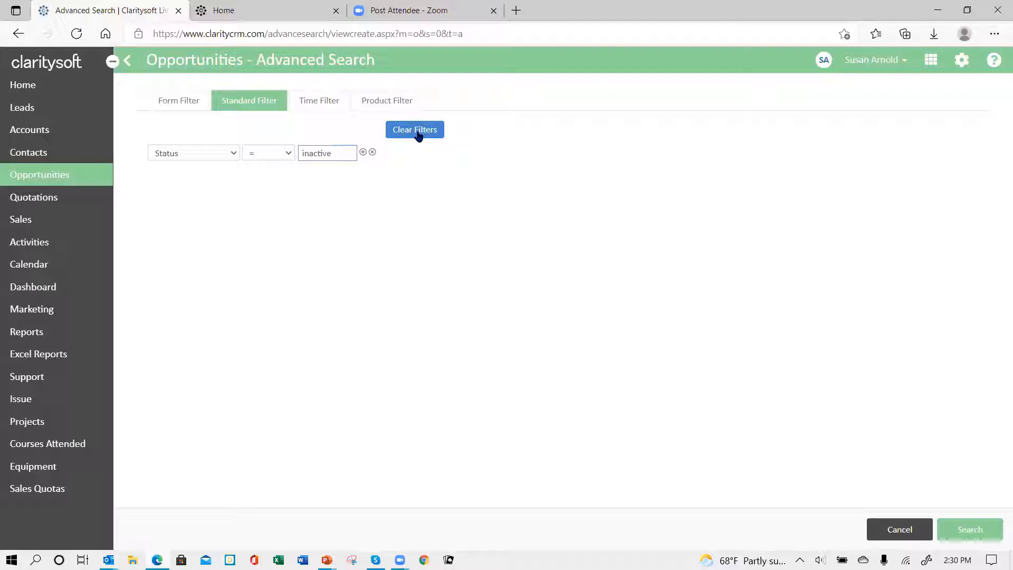
Step: Add a Year to Date time filter on CloseDate and run the advanced search
click(302, 100)
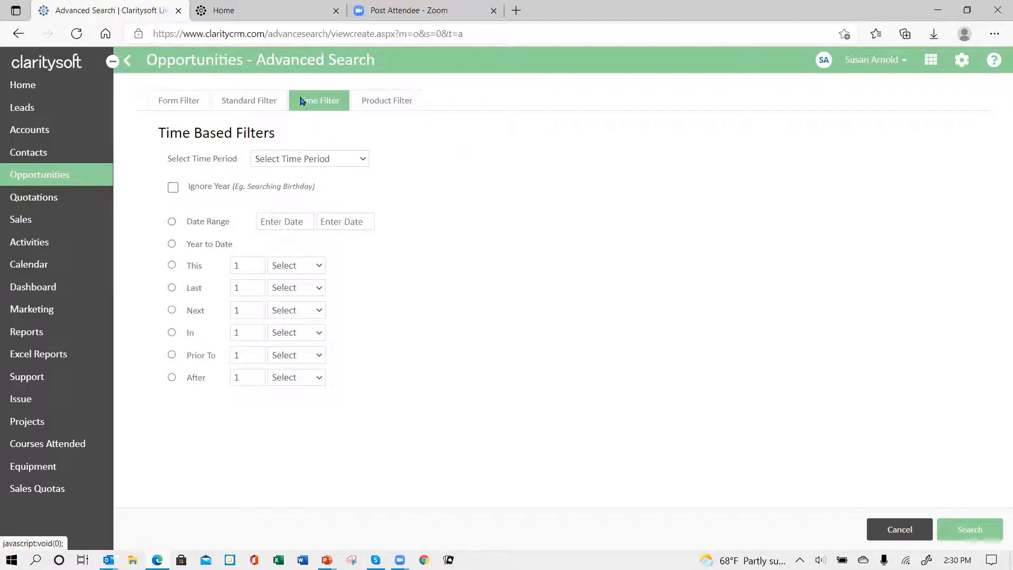
click(362, 159)
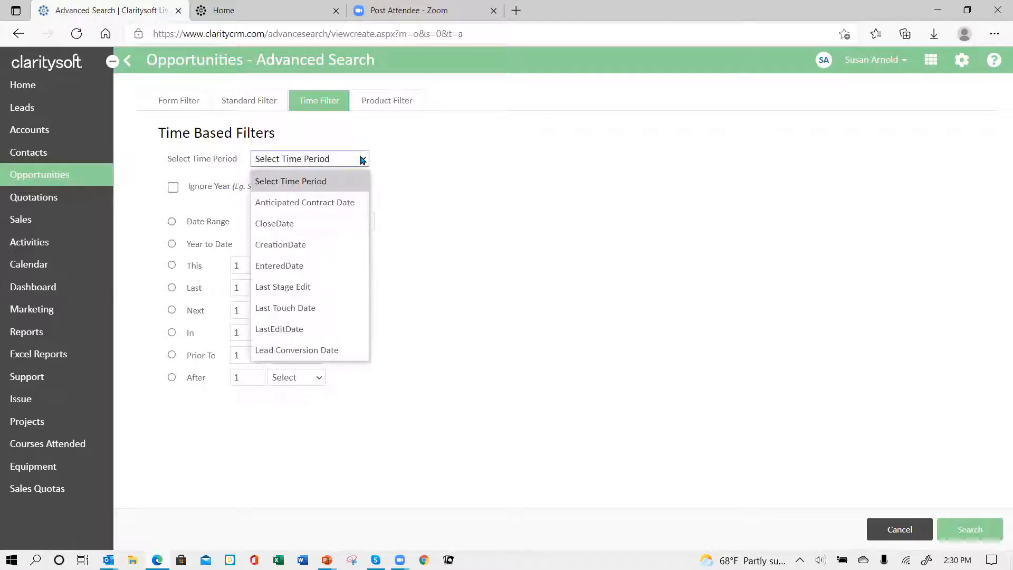
click(313, 224)
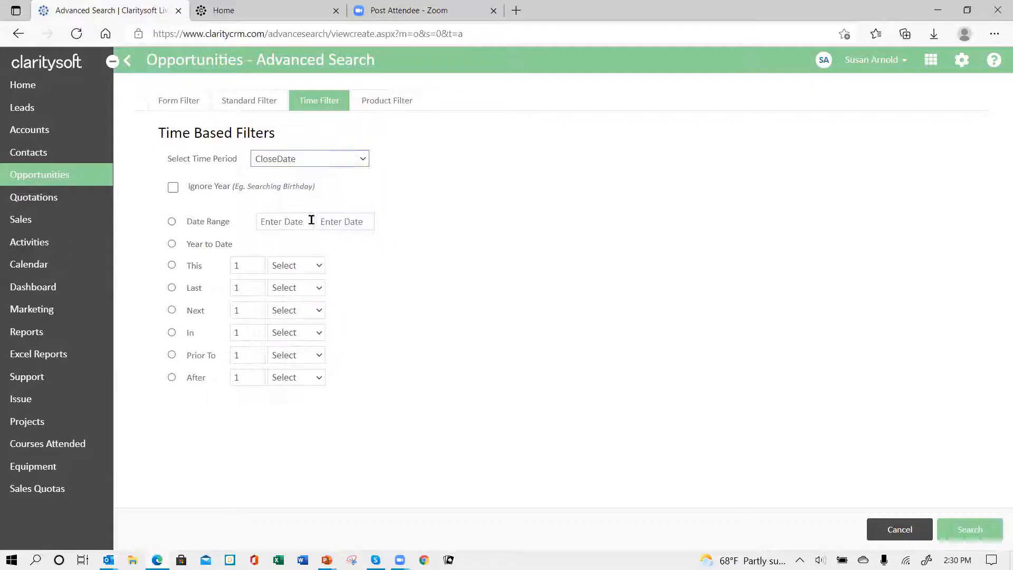
click(171, 244)
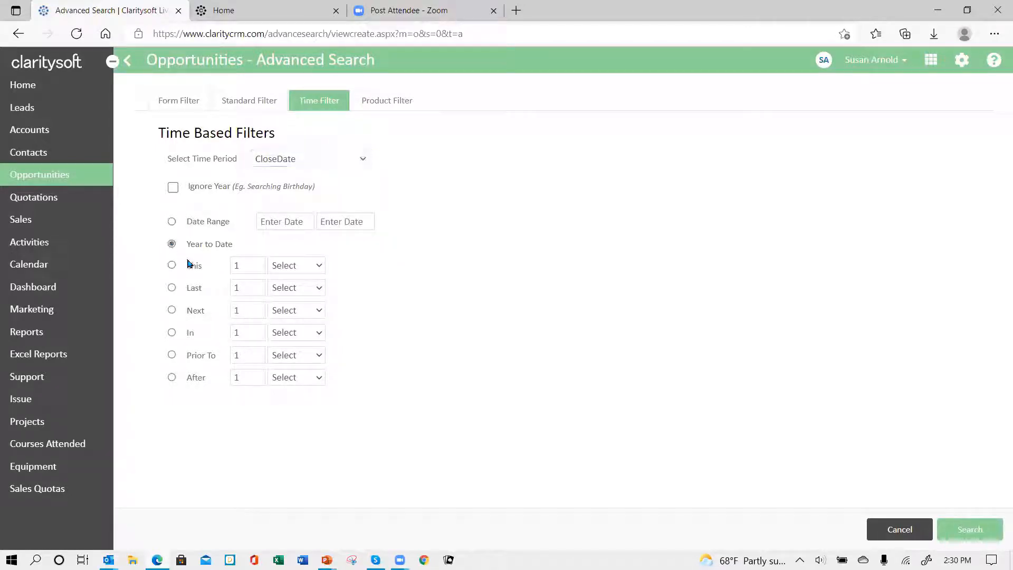
click(964, 535)
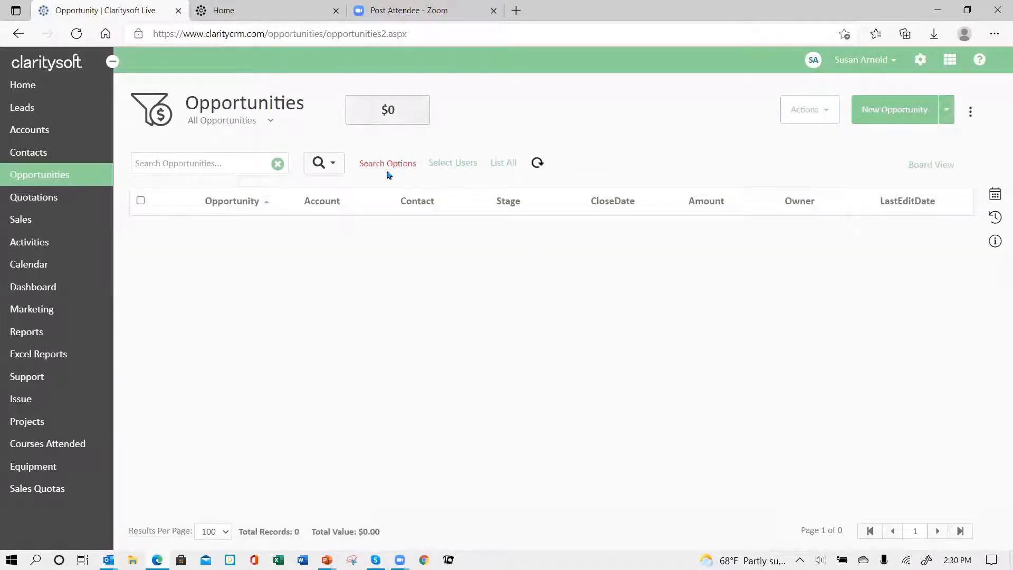
Step: Edit the current search to remove its Status filter, then rerun it with the CloseDate time filter kept
click(385, 165)
click(384, 201)
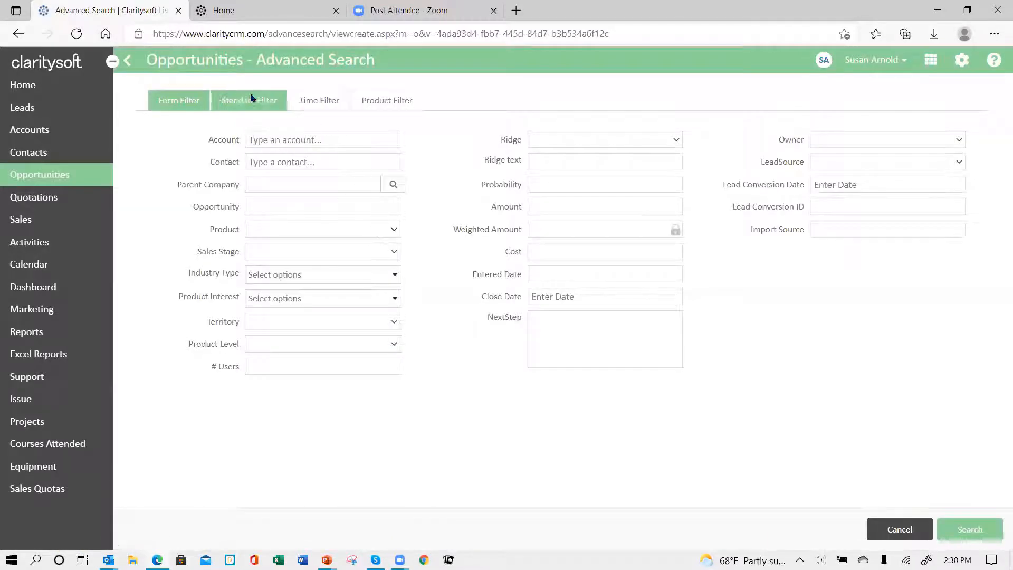
click(257, 106)
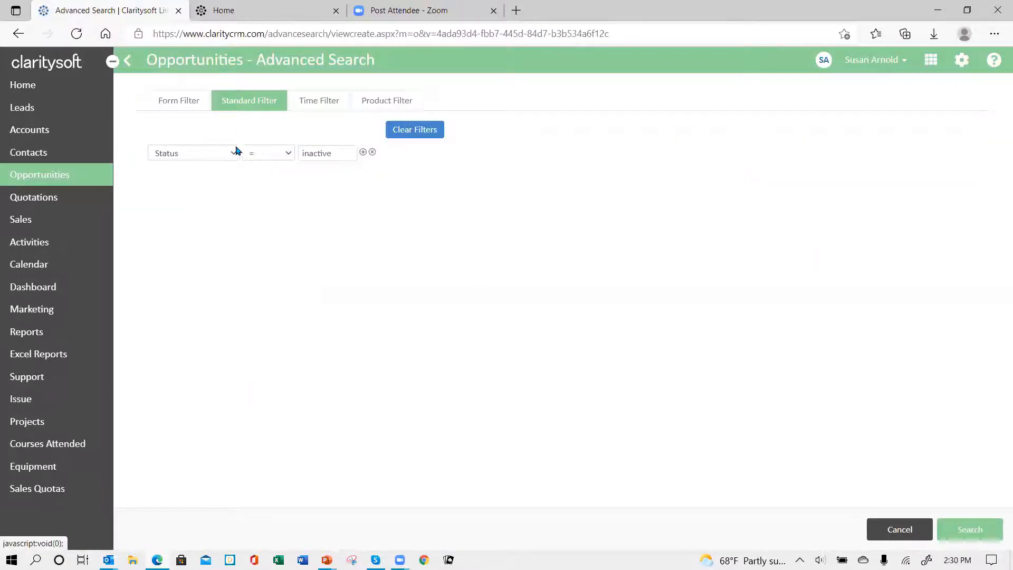
click(373, 153)
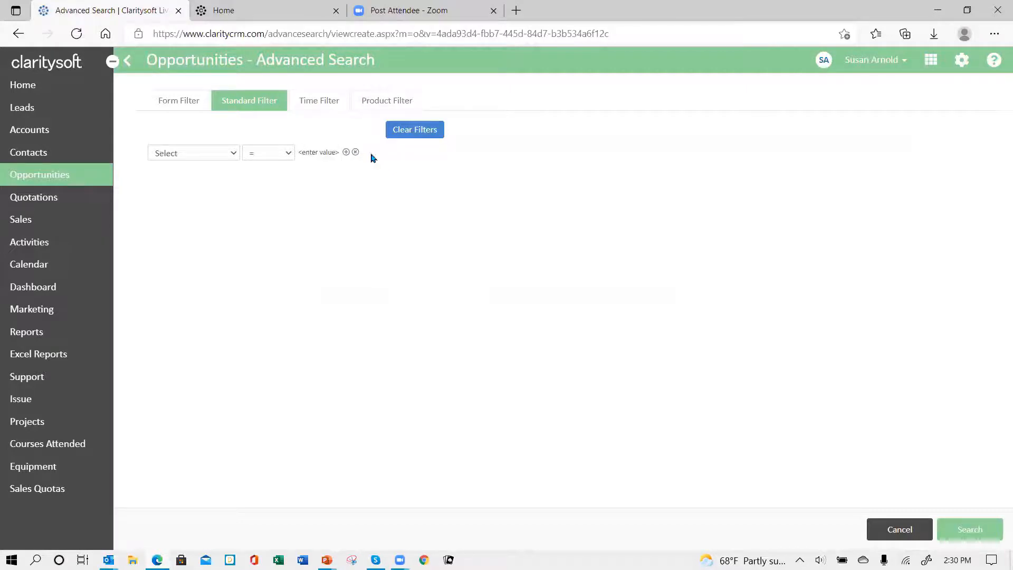
click(326, 107)
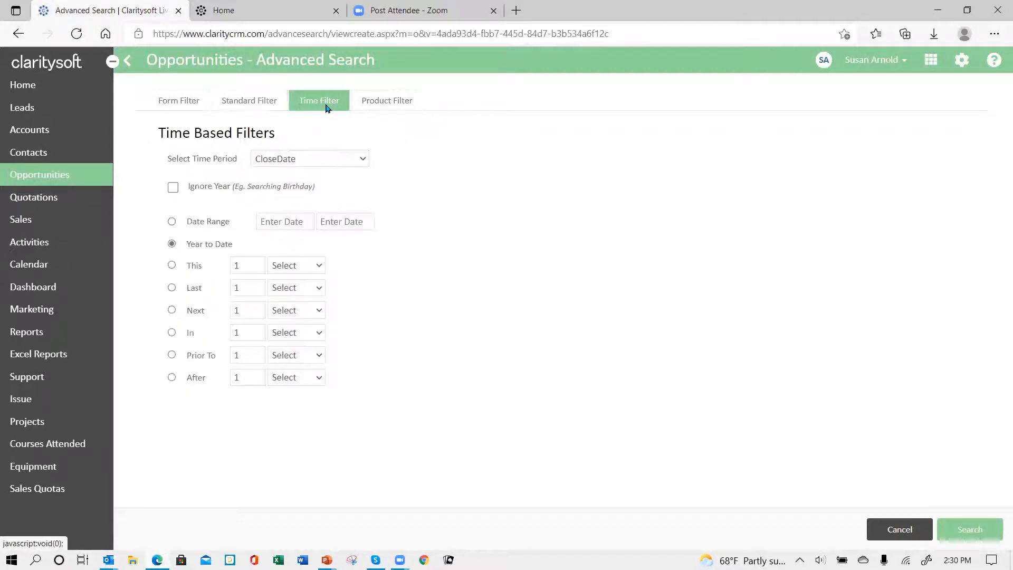
click(971, 532)
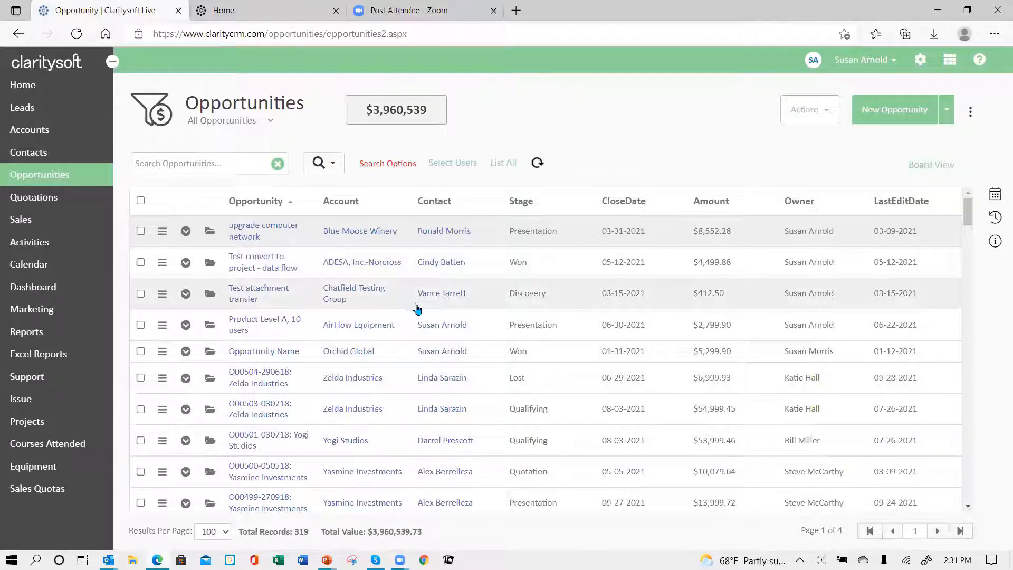
Step: Save the current search as a new view named Opportunities Close Date YTD
click(393, 164)
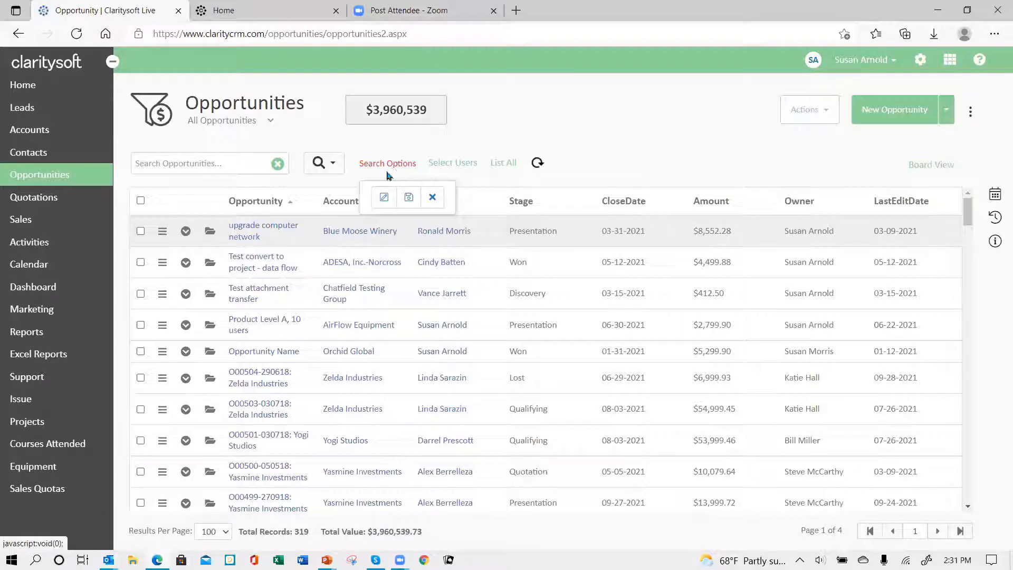
click(407, 197)
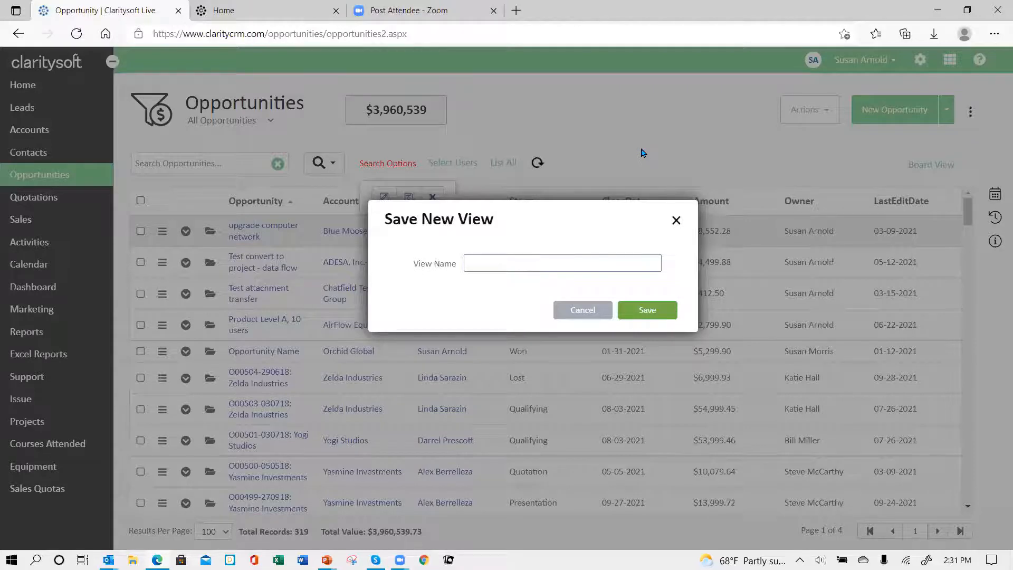
text(Opportunit)
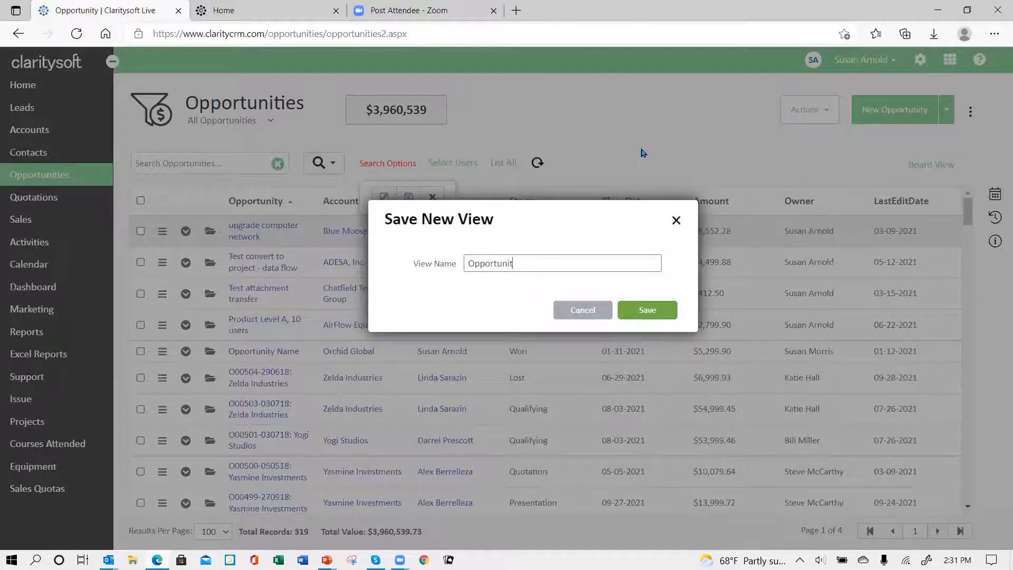
text(e)
key(BackSpace)
key(BackSpace)
click(641, 313)
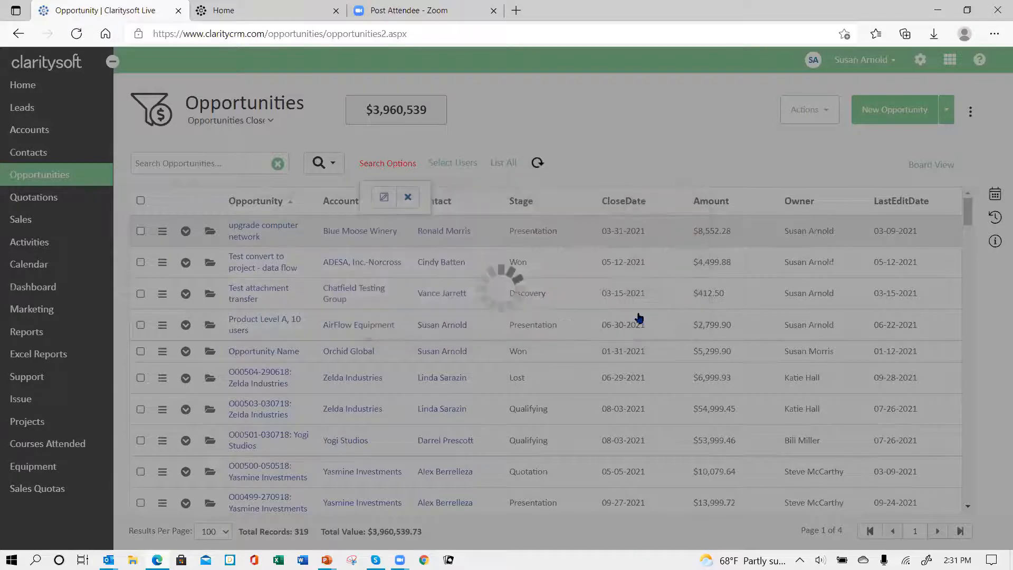
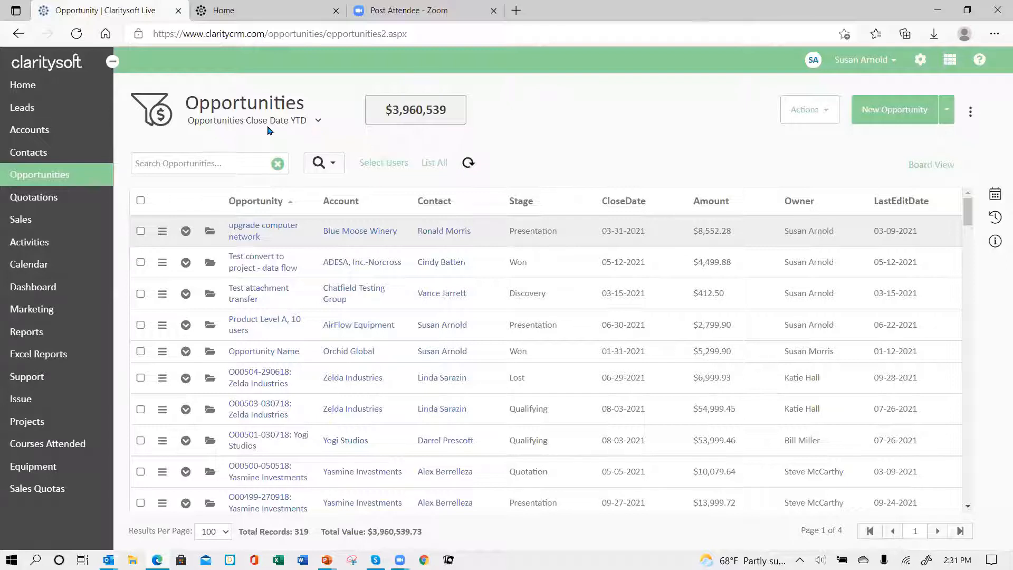
Step: Share the saved Opportunities Close Date YTD view with all users and return to the opportunities list
click(318, 122)
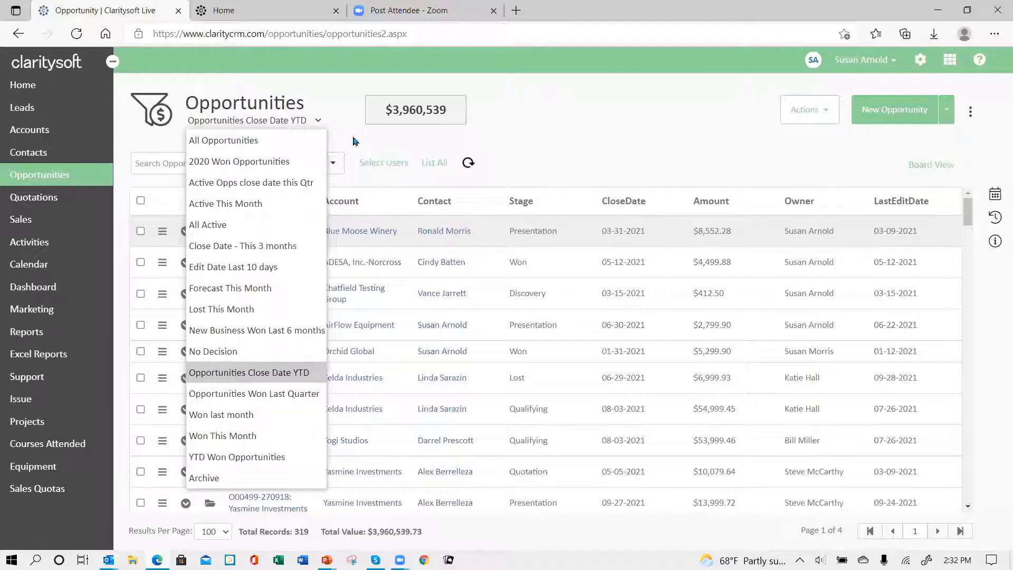
click(404, 146)
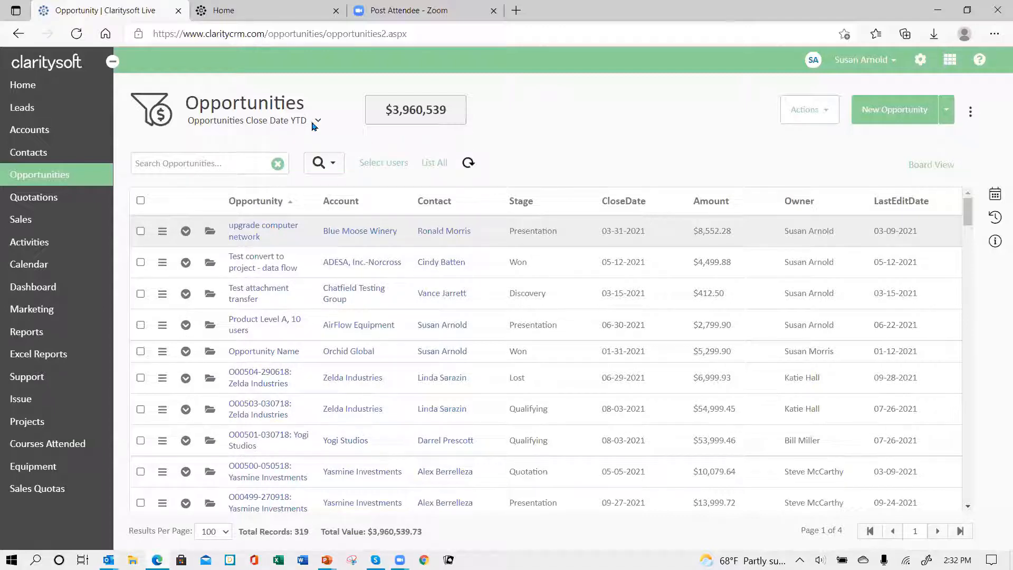
click(335, 165)
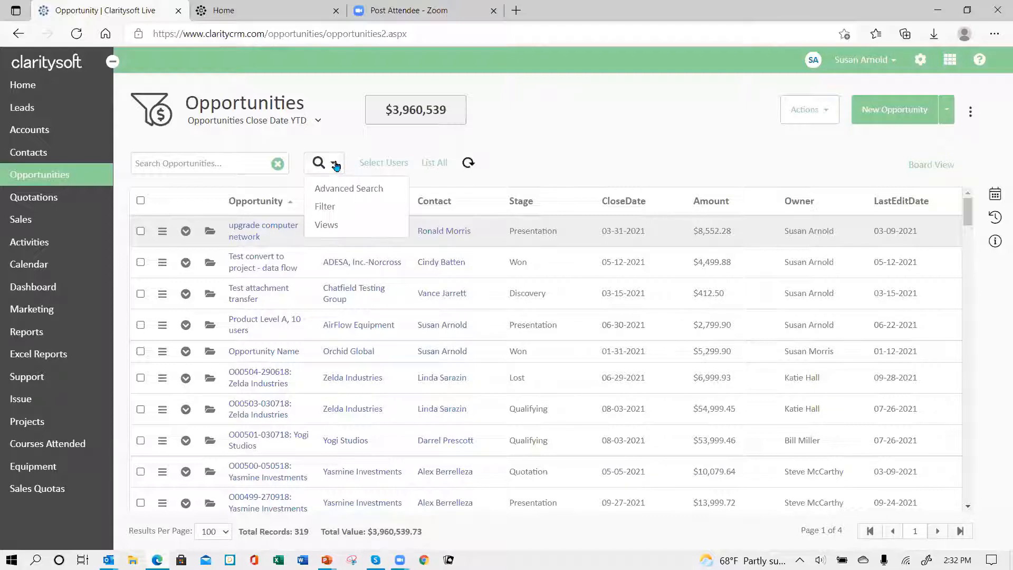
click(336, 227)
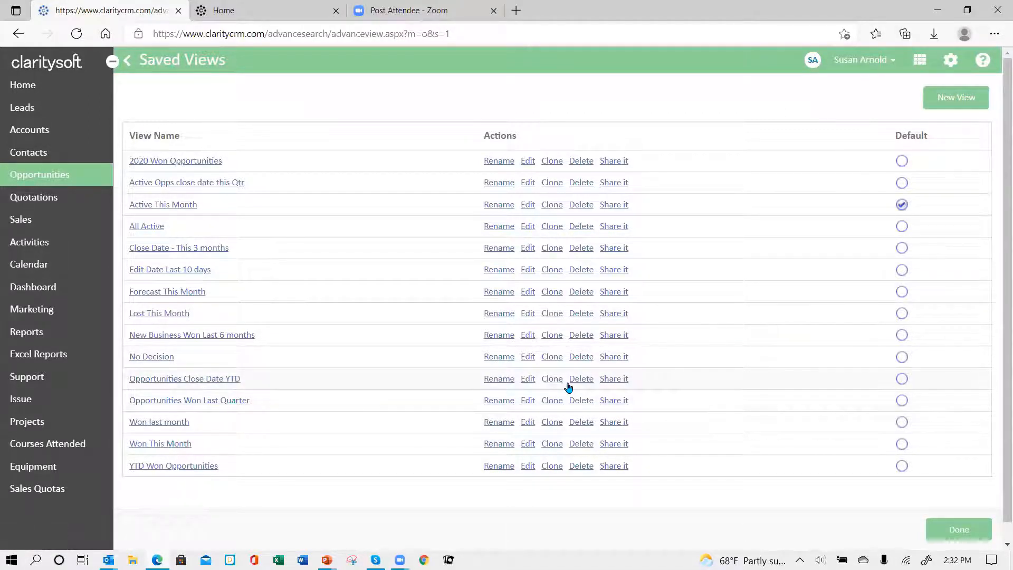
click(621, 382)
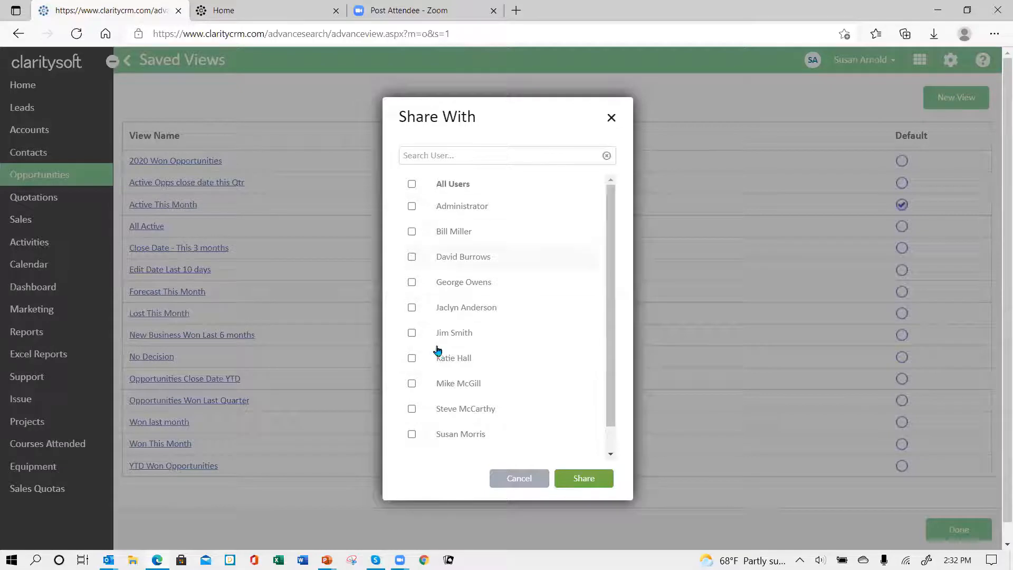
click(411, 185)
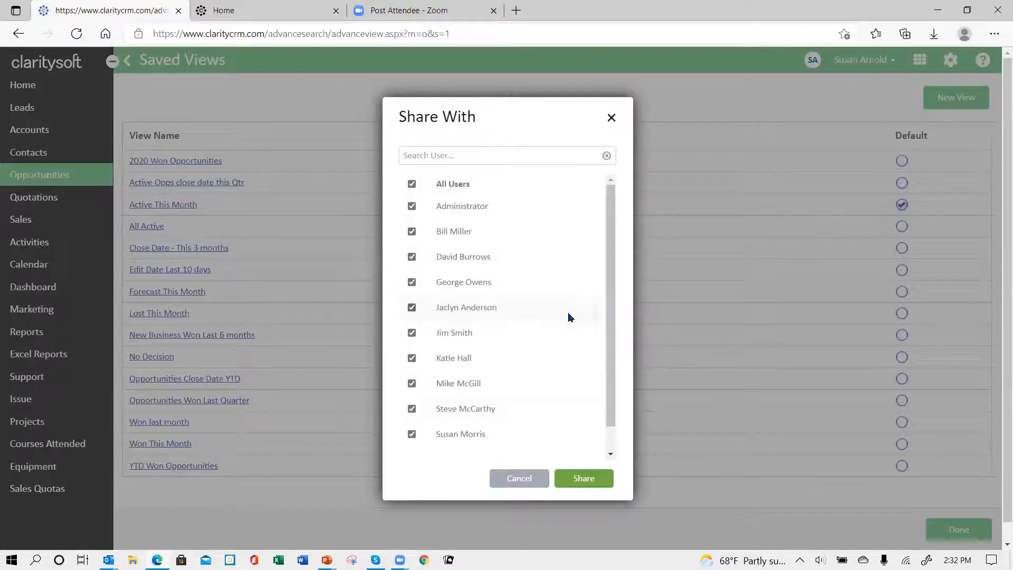
click(587, 484)
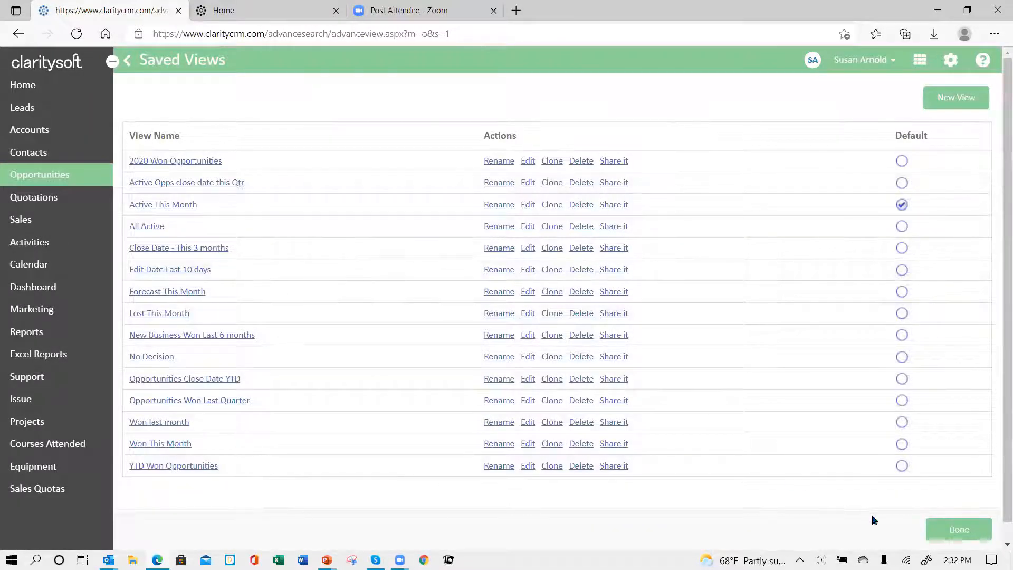
click(954, 530)
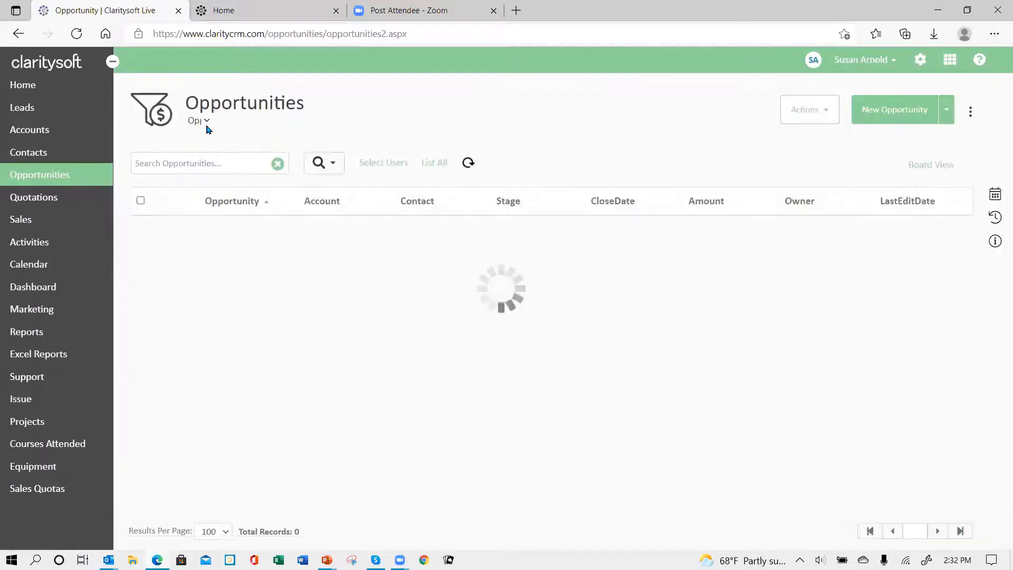
Step: Display the YTD Won Opportunities view, then review its sales stage and time filters without changing them
click(208, 122)
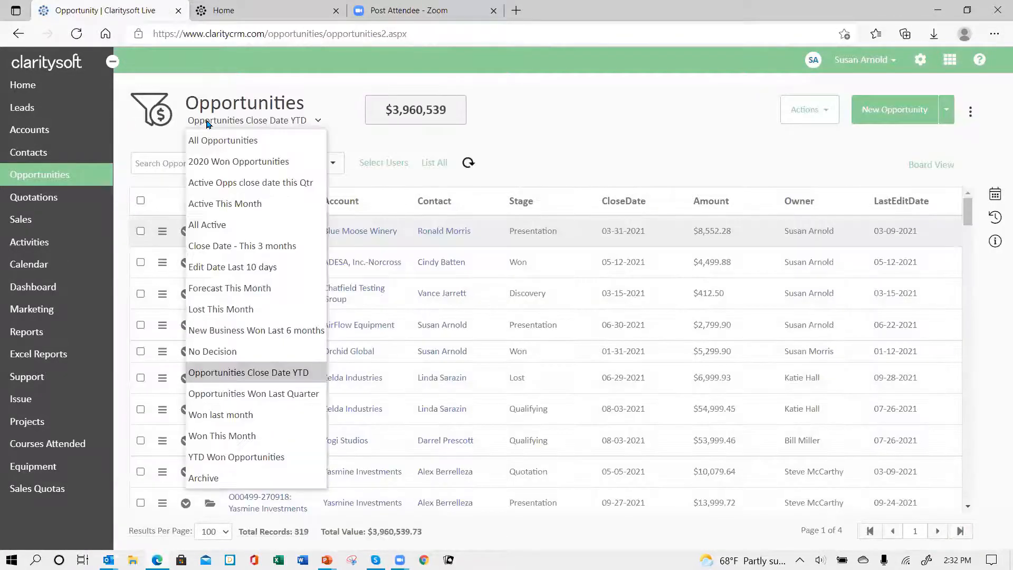
click(238, 458)
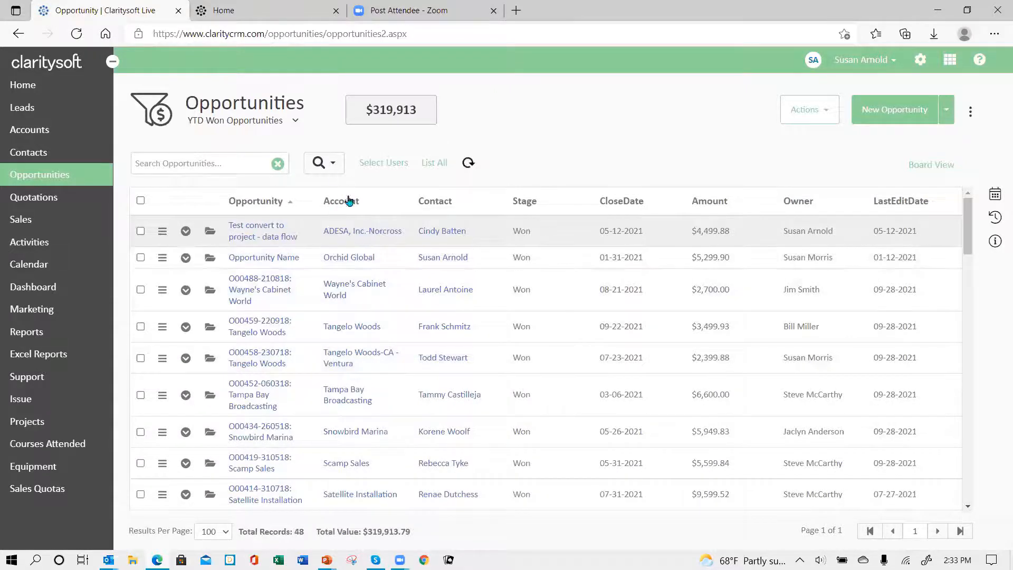
click(333, 165)
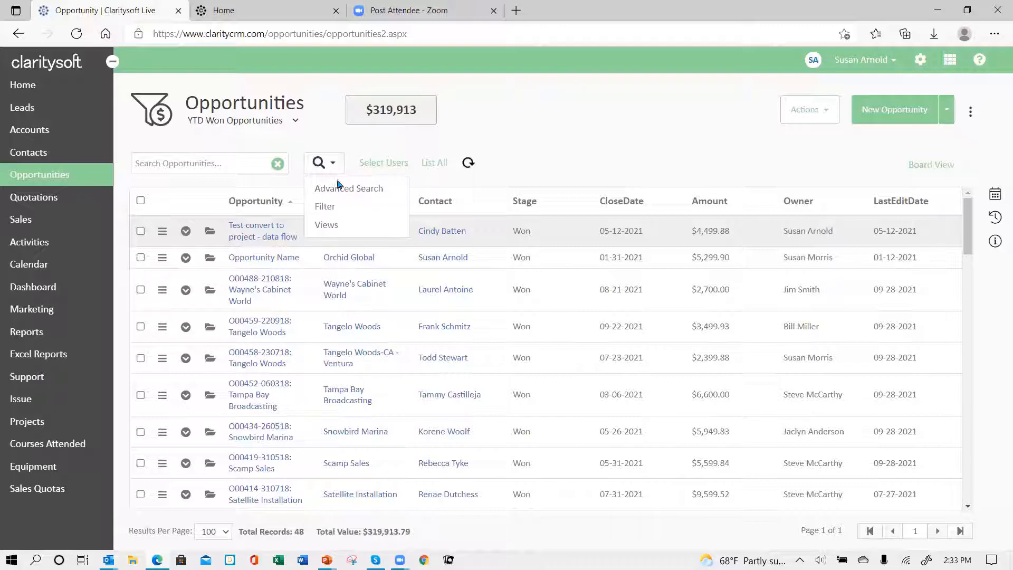
click(336, 232)
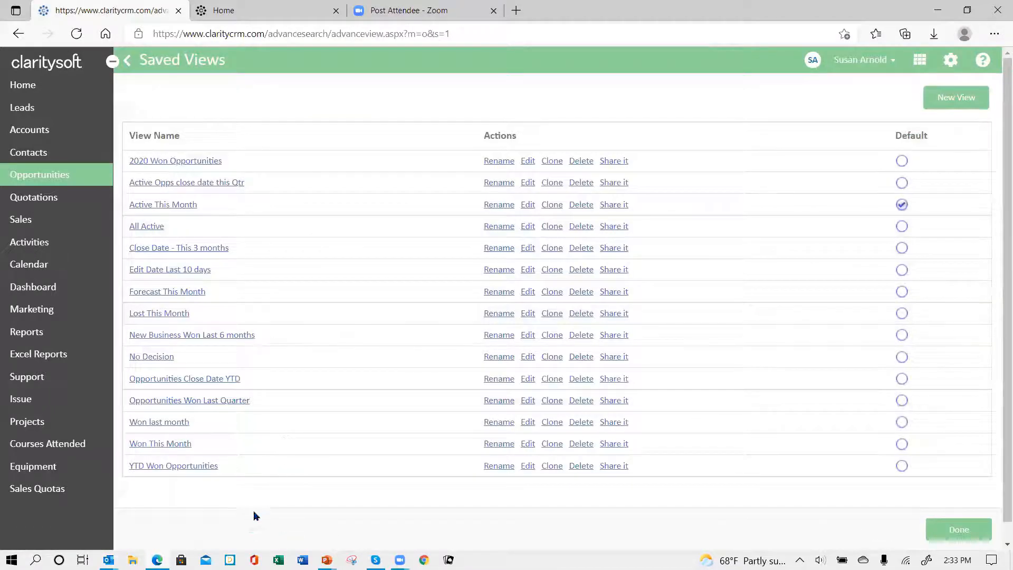
click(528, 467)
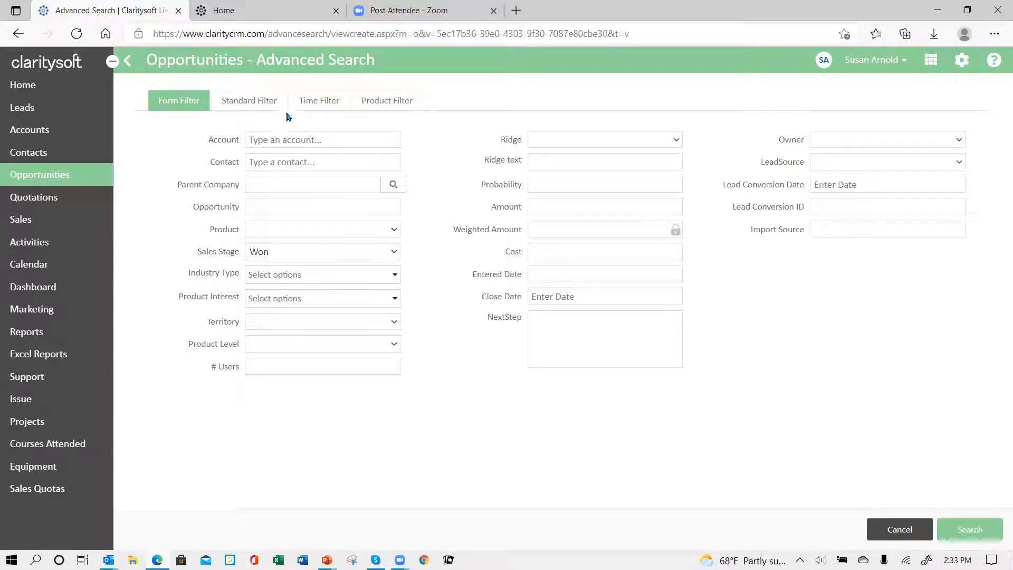
click(332, 104)
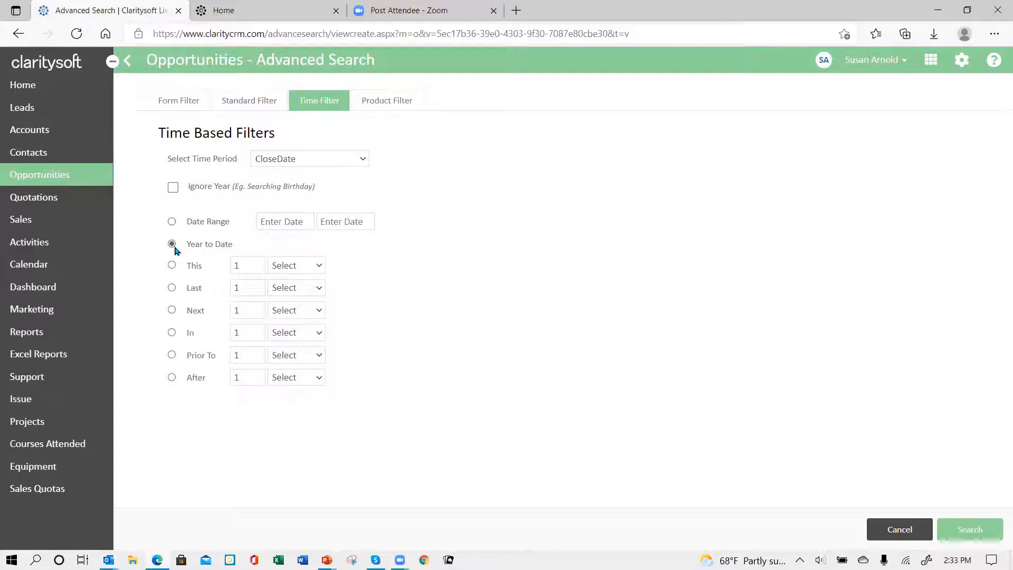
click(894, 535)
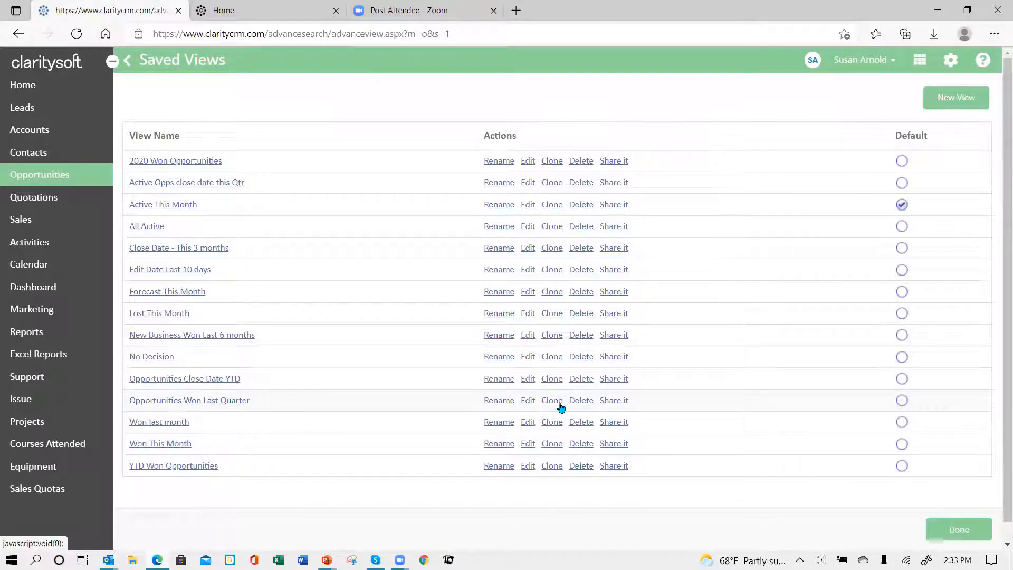
Step: Review the sales stage and time filters of the Opportunities Won Last Quarter view and return to the saved views
click(530, 403)
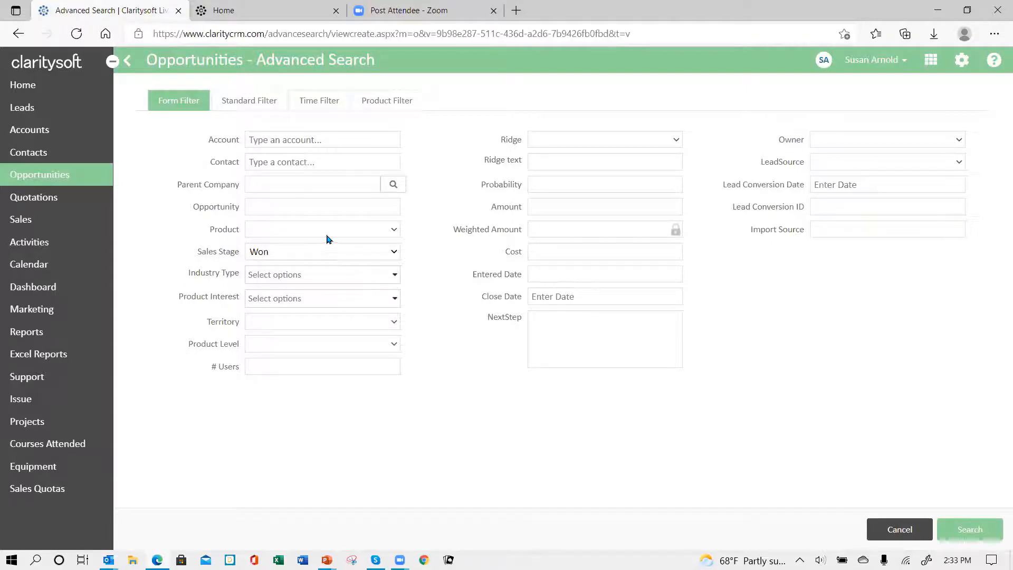
click(338, 110)
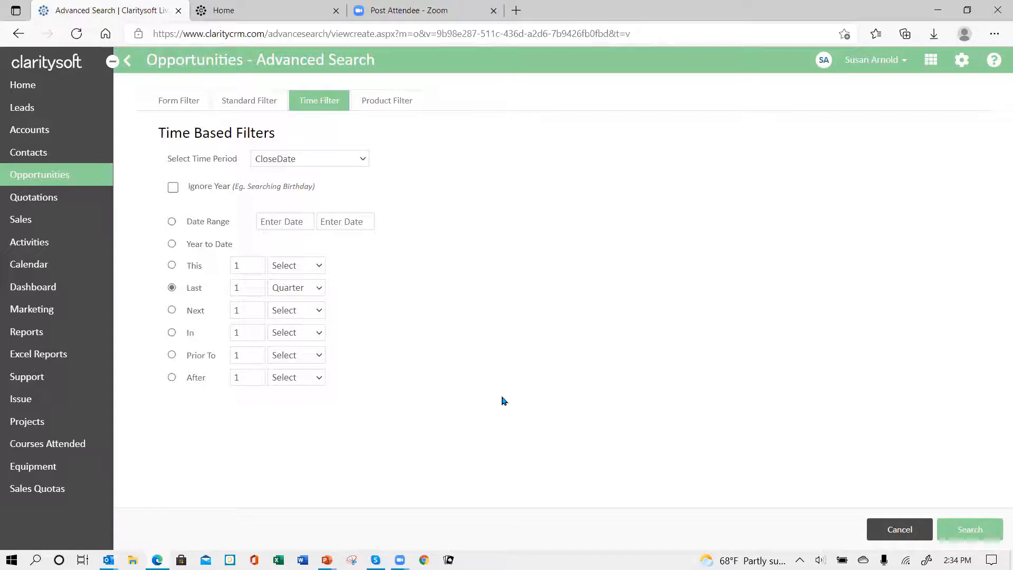
click(949, 534)
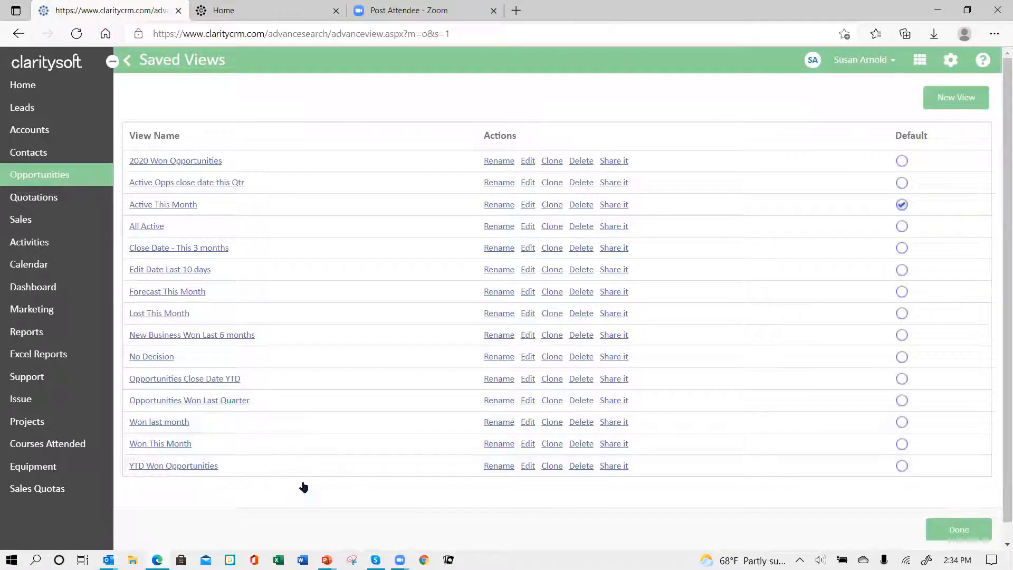
Step: Display the Opportunities Won Last Quarter view and look through its records and the list of available views
click(198, 406)
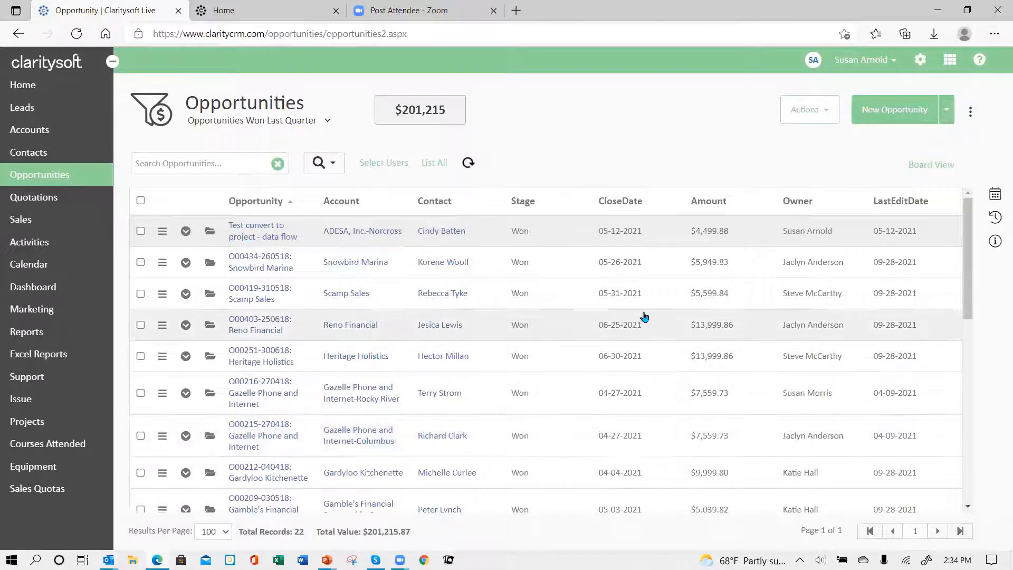
scroll(628, 320, down, 3)
scroll(628, 320, down, 5)
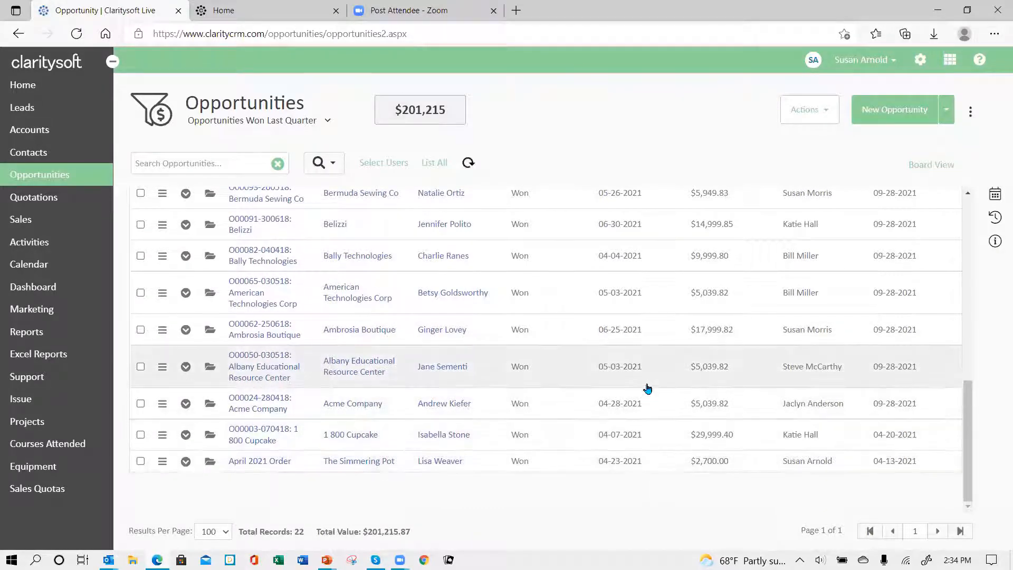
scroll(651, 369, up, 7)
scroll(654, 365, up, 3)
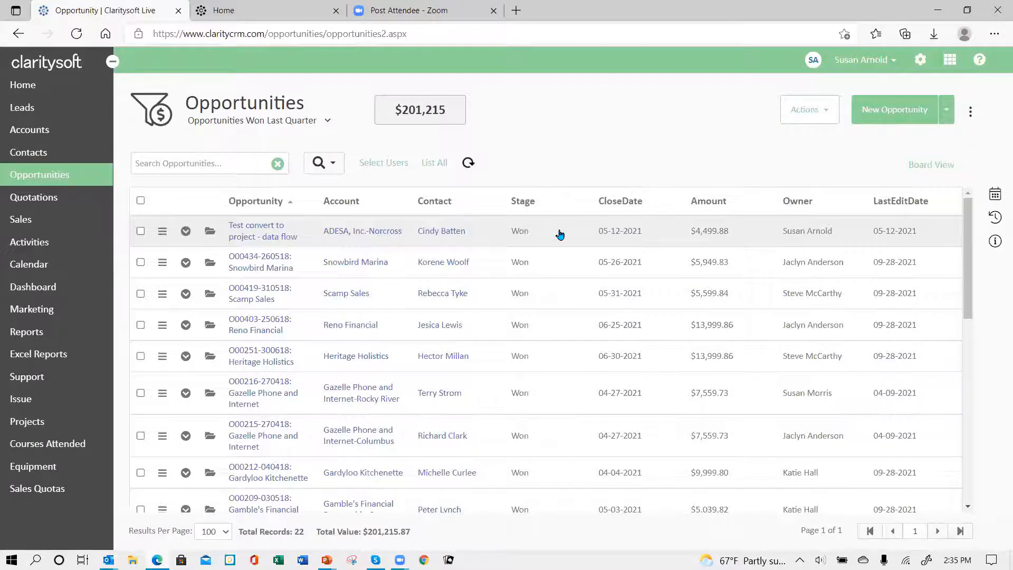
click(328, 120)
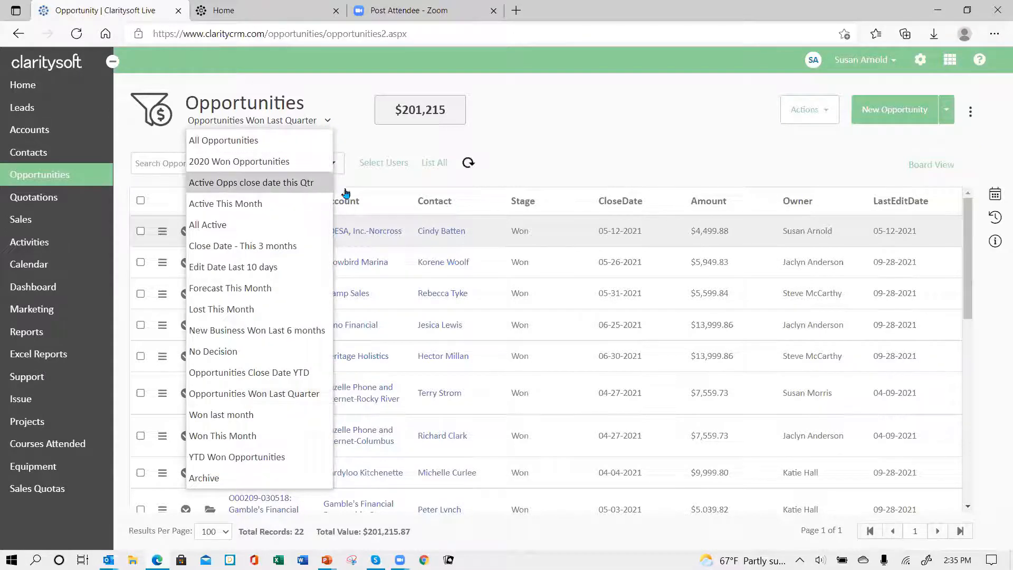
click(593, 164)
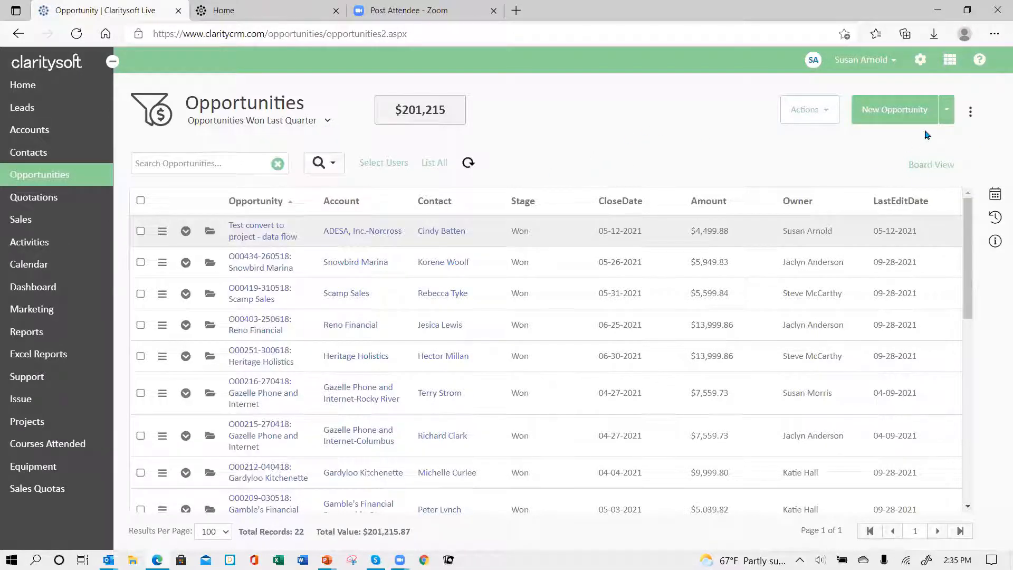
Step: Switch the opportunities to board view and show the All Stages board
click(927, 165)
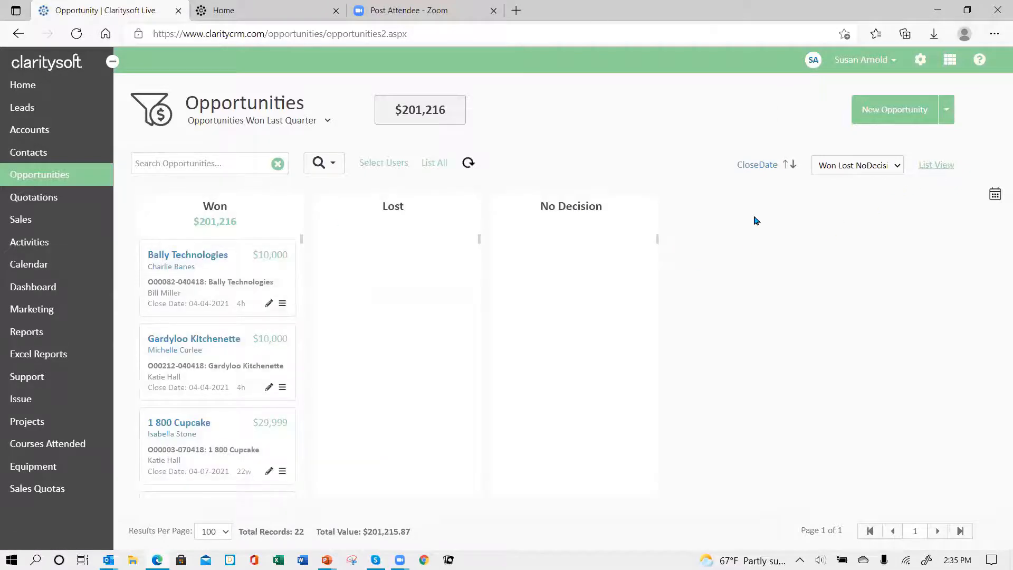
click(897, 165)
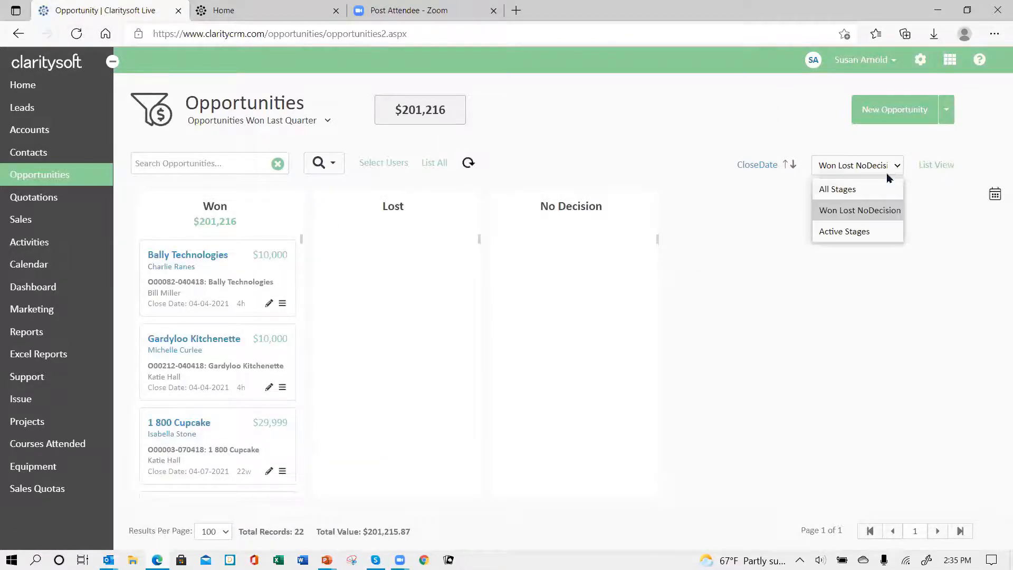
click(850, 191)
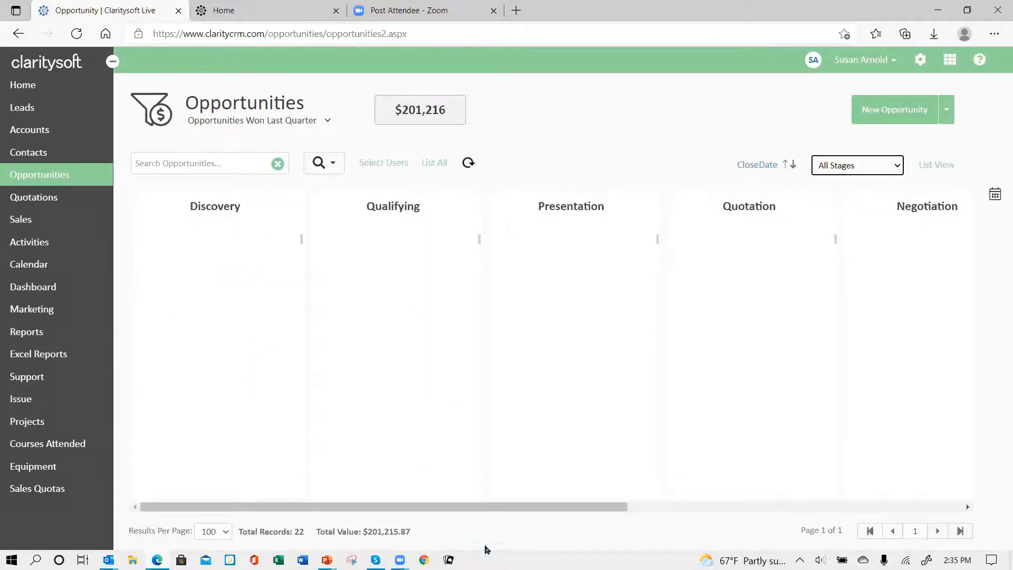
drag(484, 507, 189, 481)
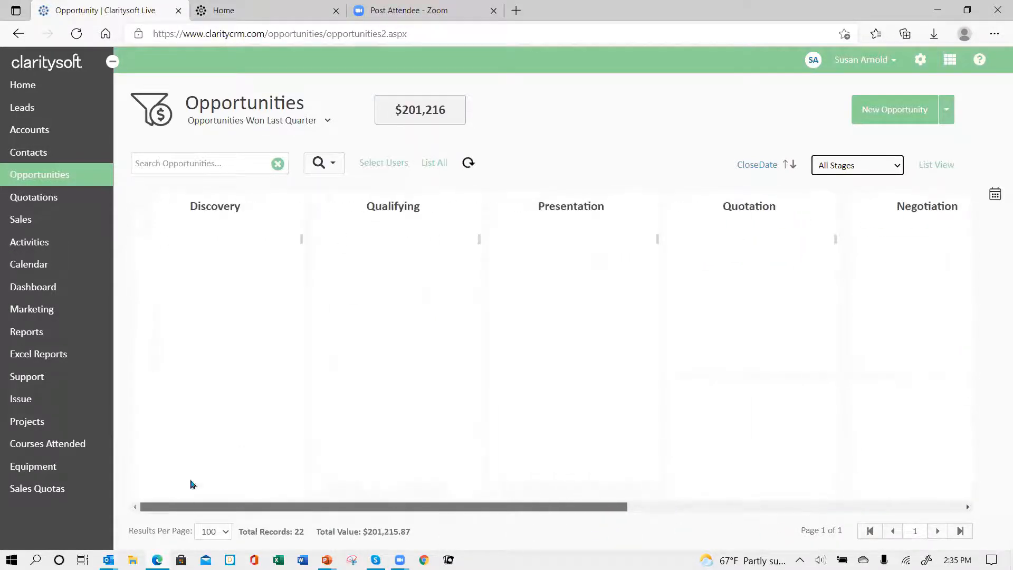
Step: Apply the Active This Month view to the board and move the AALTO Scenic Tours opportunity from Presentation to Quotation
click(327, 122)
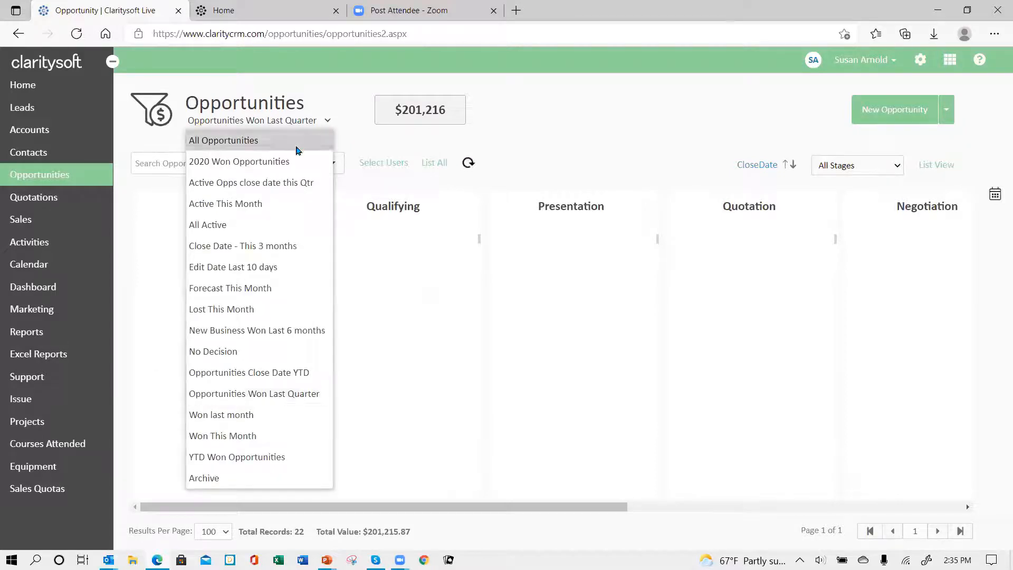
click(262, 210)
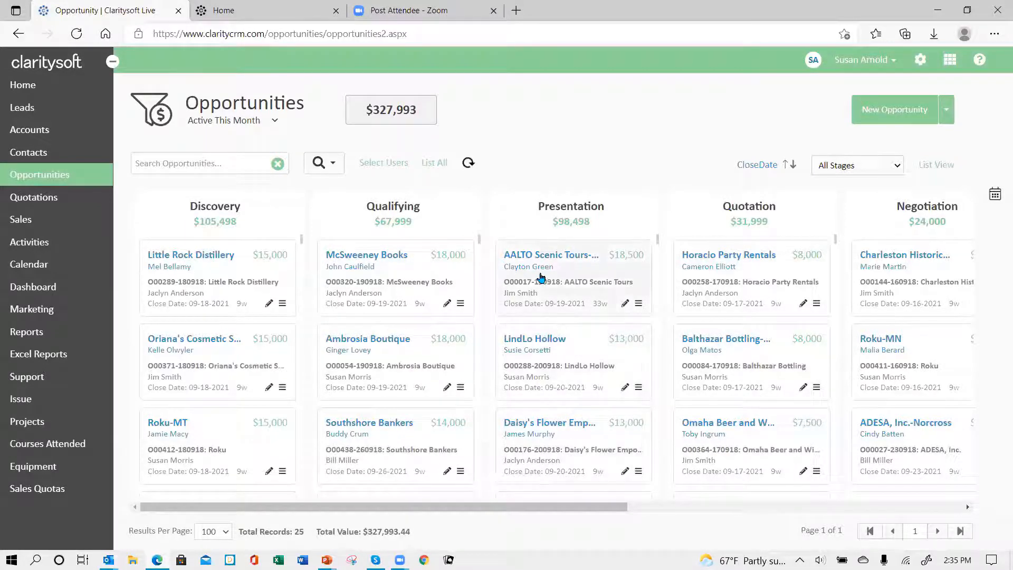
drag(542, 278, 717, 267)
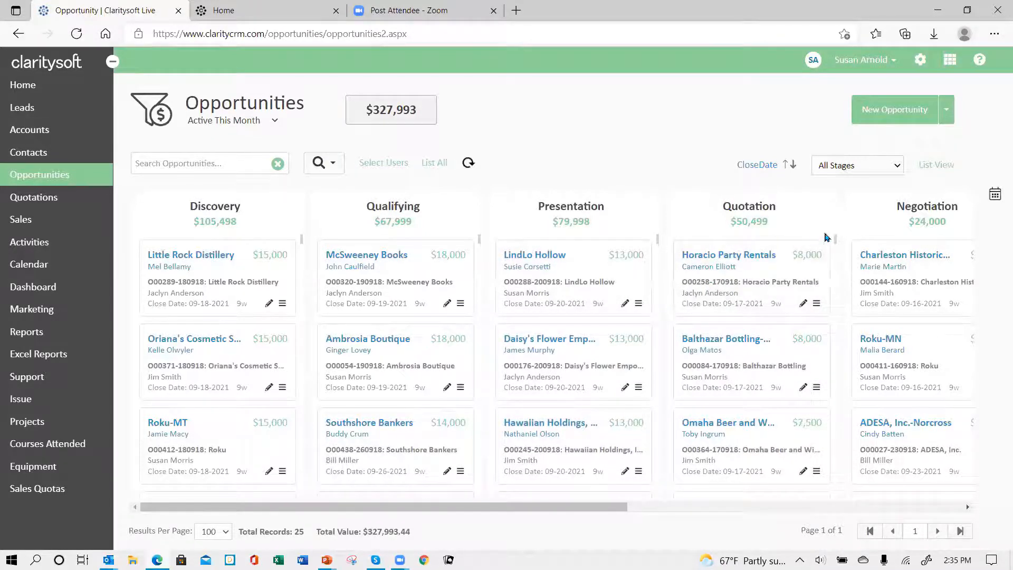
Step: Review the record actions available for the Horacio Party Rentals opportunity in the Quotation stage, leaving the record as it is
click(817, 306)
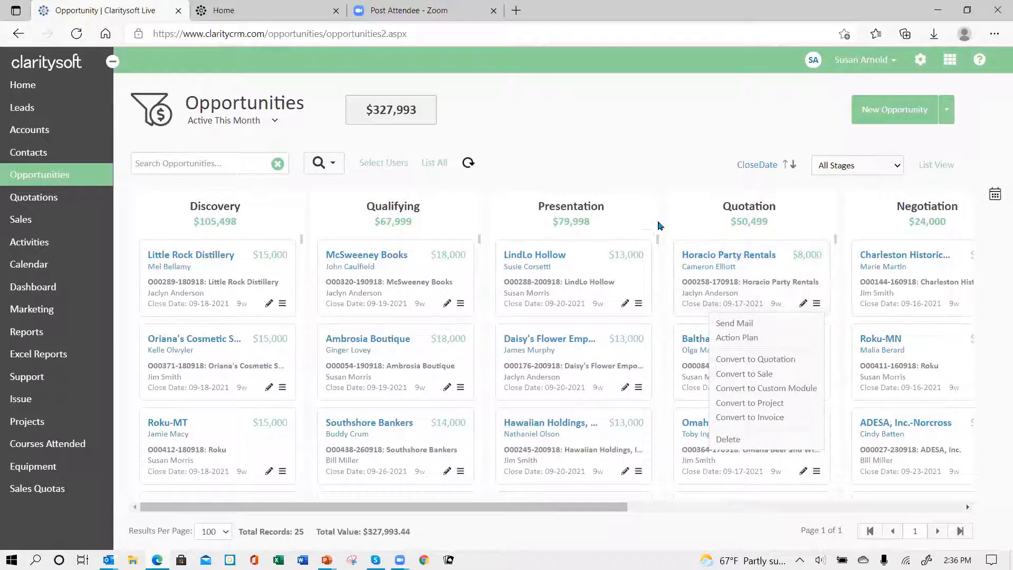
click(677, 130)
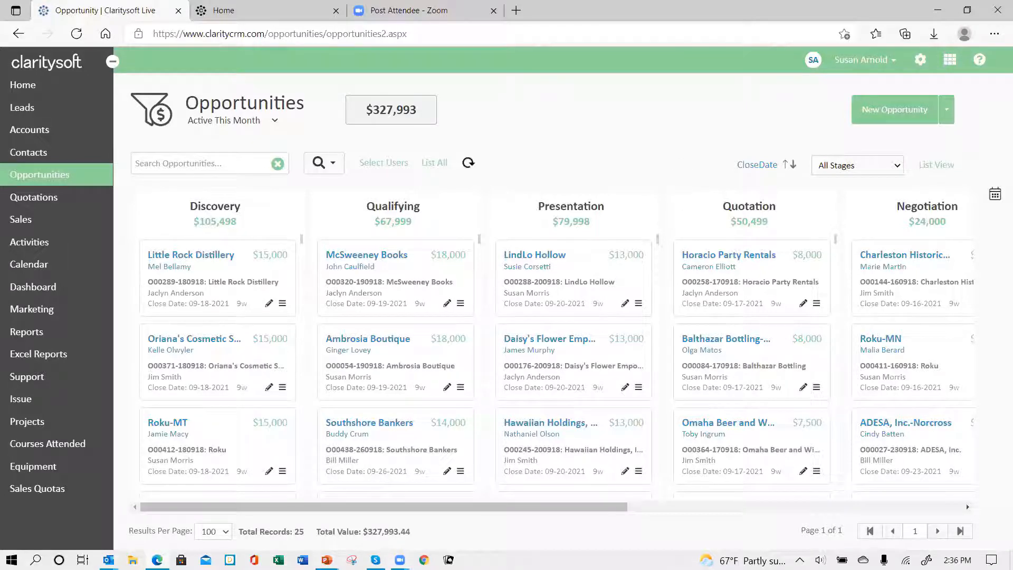
Step: Switch to the running PowerPoint slide show and advance from the agenda to the closing support contact slide
mouse_move(327, 559)
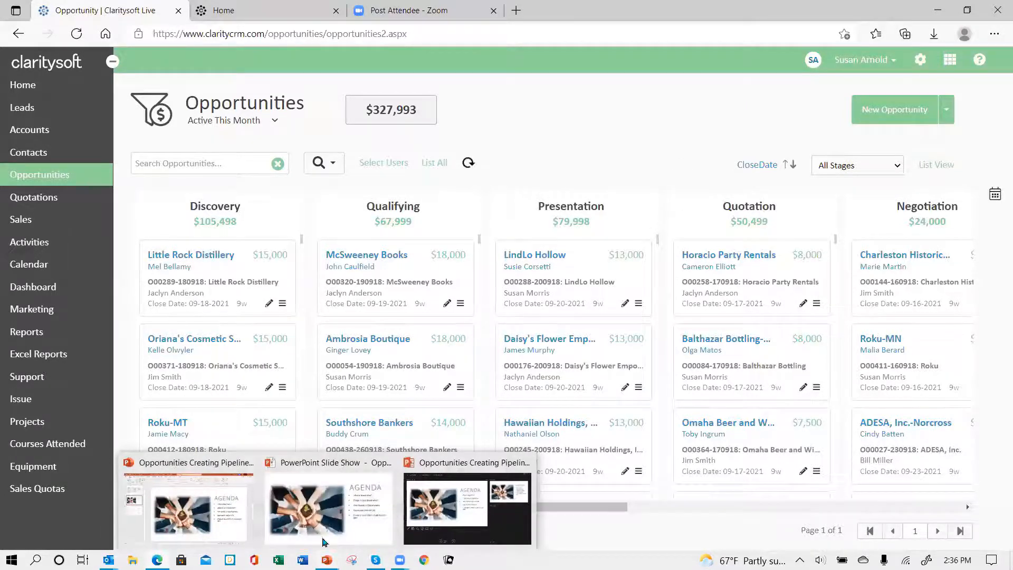
click(326, 512)
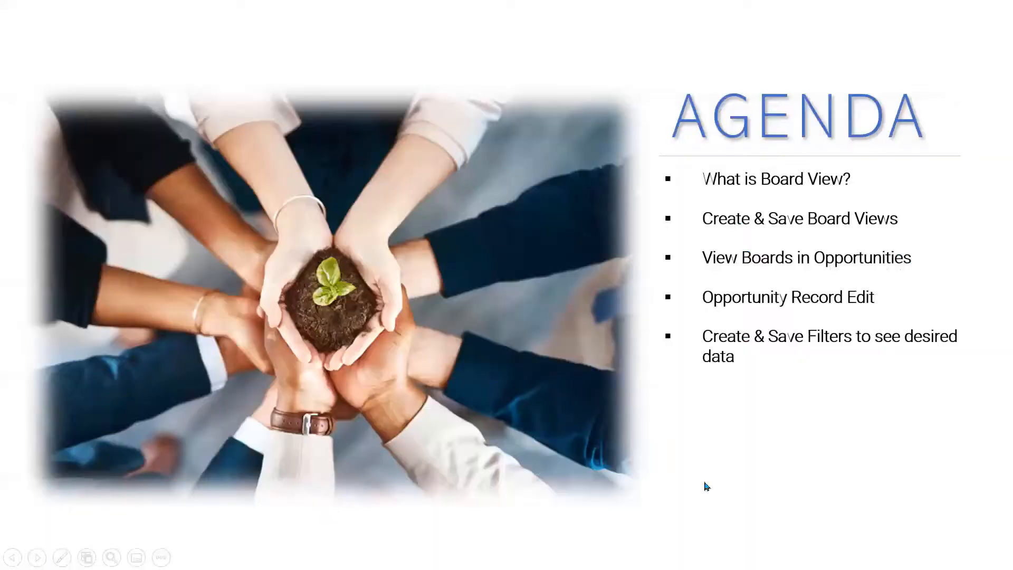
click(812, 432)
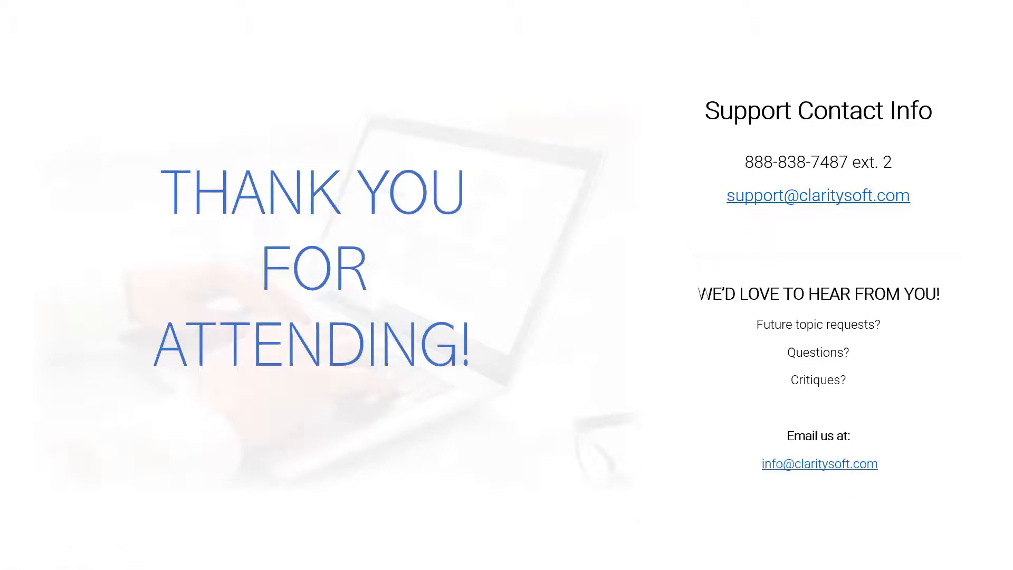
Step: Switch back to Claritysoft in the browser, search its help knowledge base for "pipeline board" and open the CS Live - Board View article
key(alt+Tab)
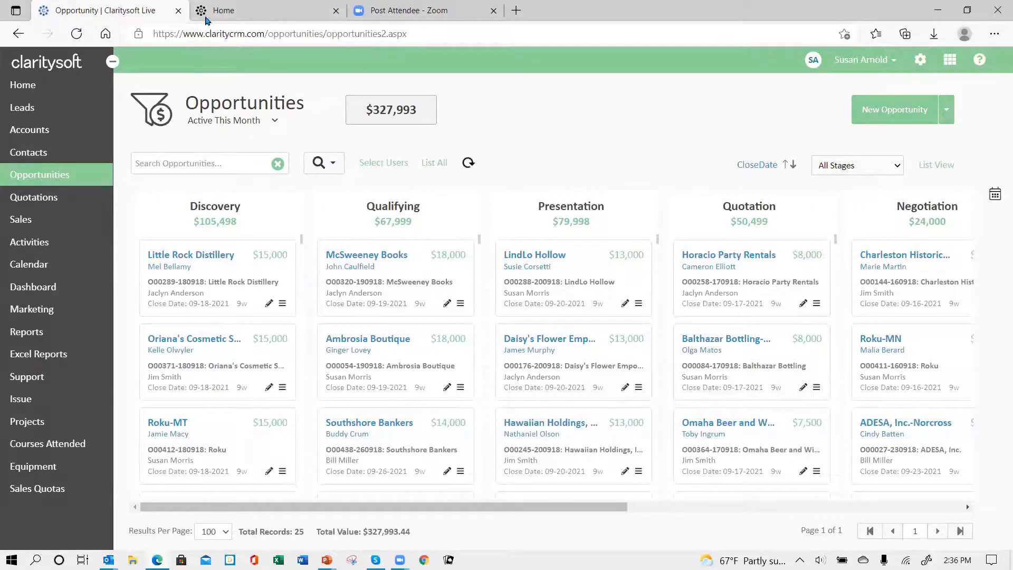
click(980, 60)
click(912, 87)
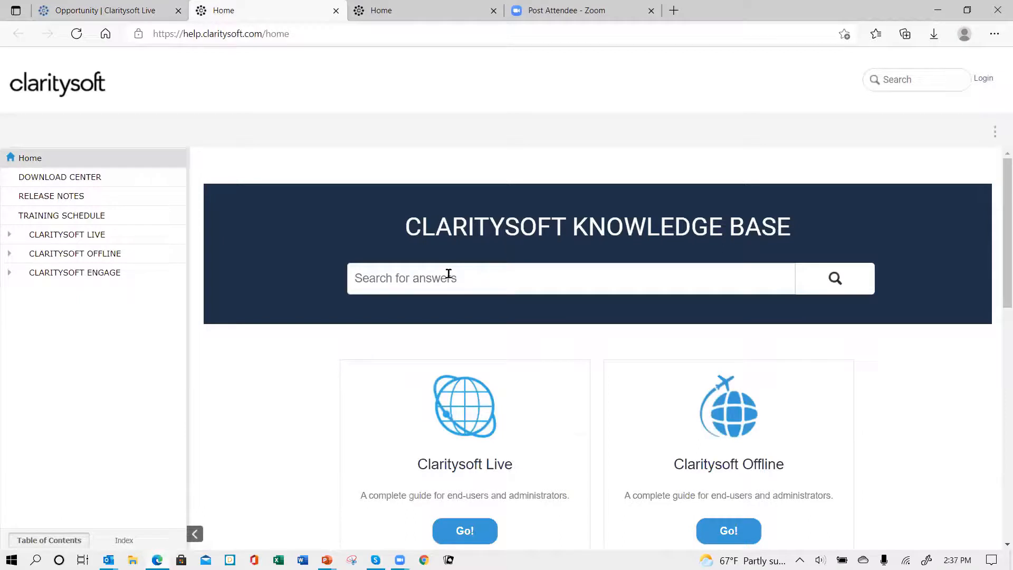
click(448, 273)
text(pipeline board)
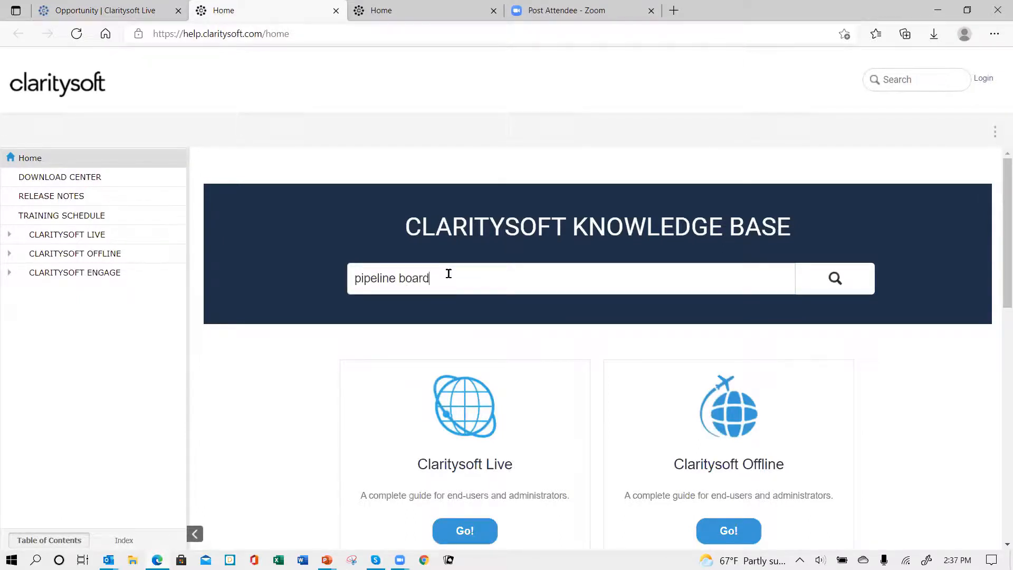
key(Return)
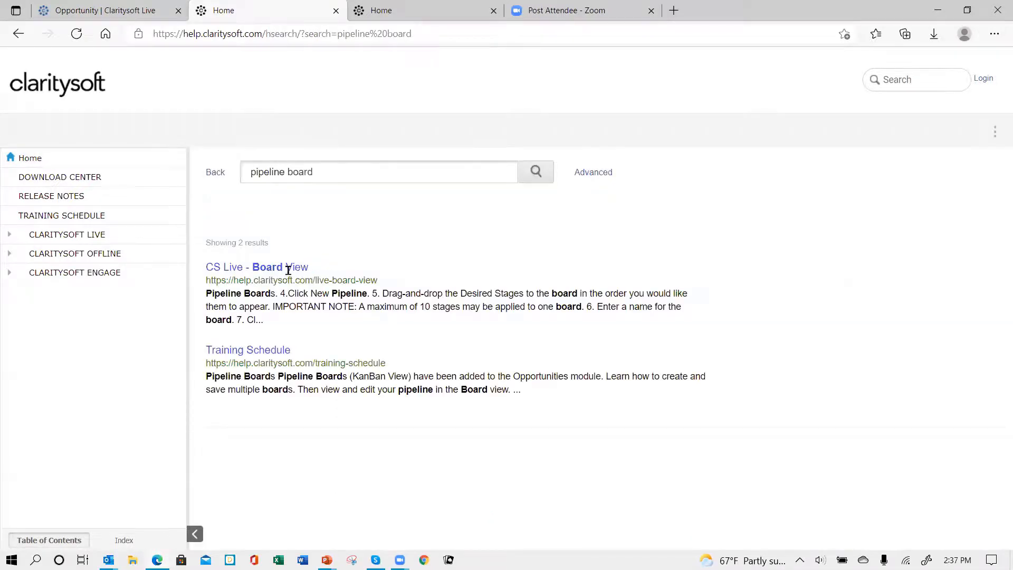
click(271, 267)
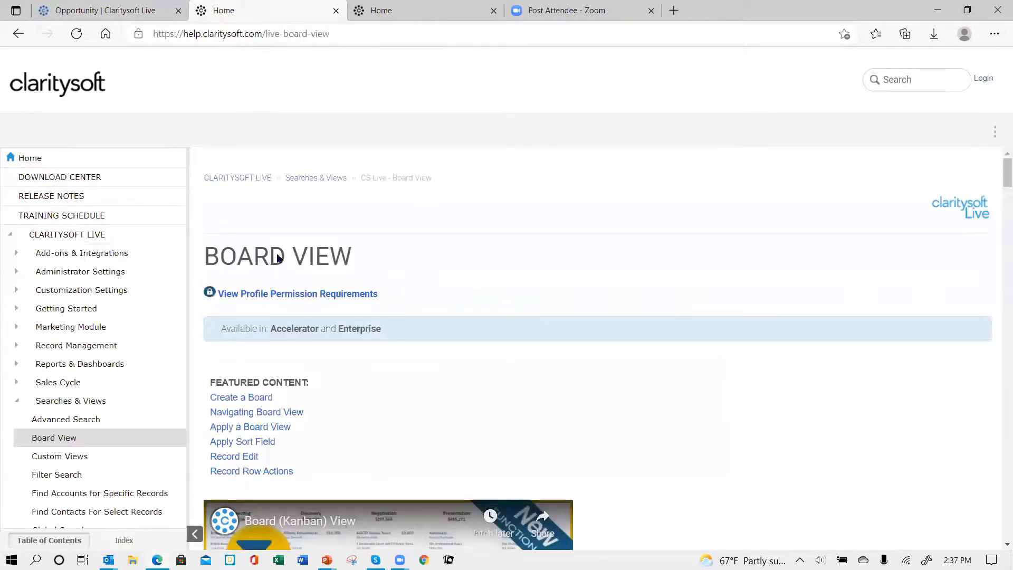
Step: Examine the Board View article's instructions on creating boards, navigating, sorting and editing records, and return to the closing slide in PowerPoint
scroll(656, 394, down, 5)
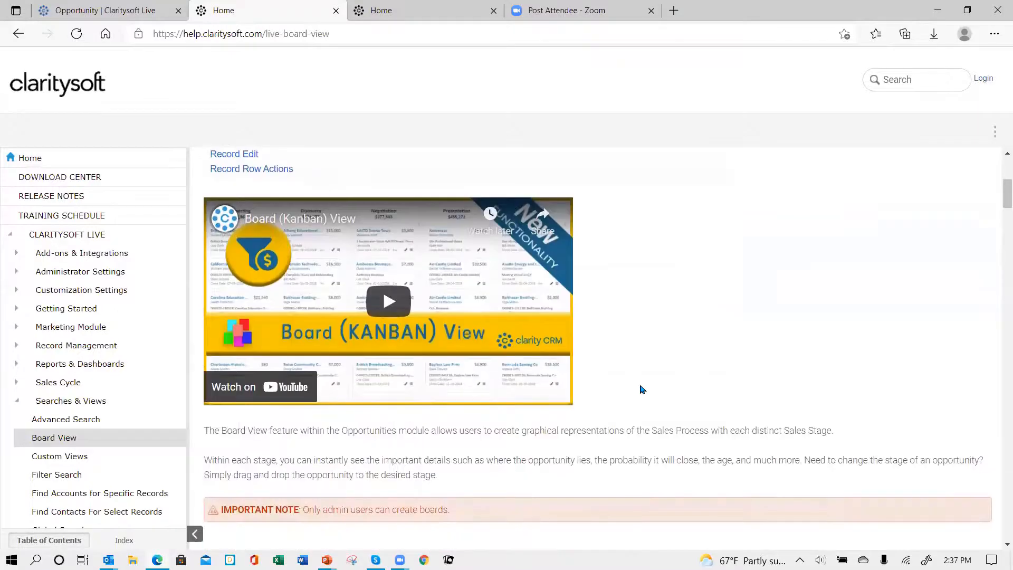
scroll(642, 390, down, 2)
scroll(642, 390, down, 8)
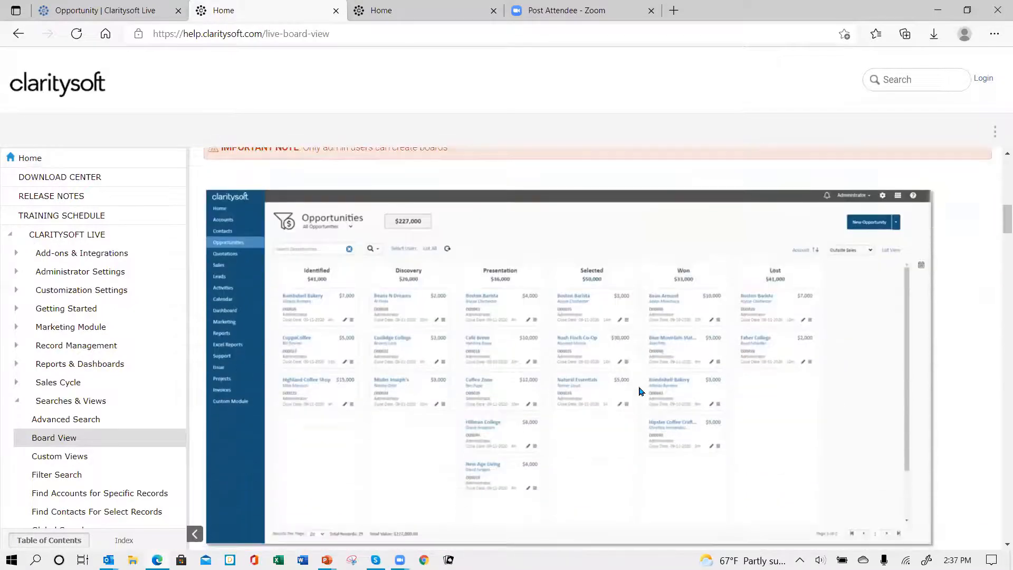
scroll(637, 393, down, 10)
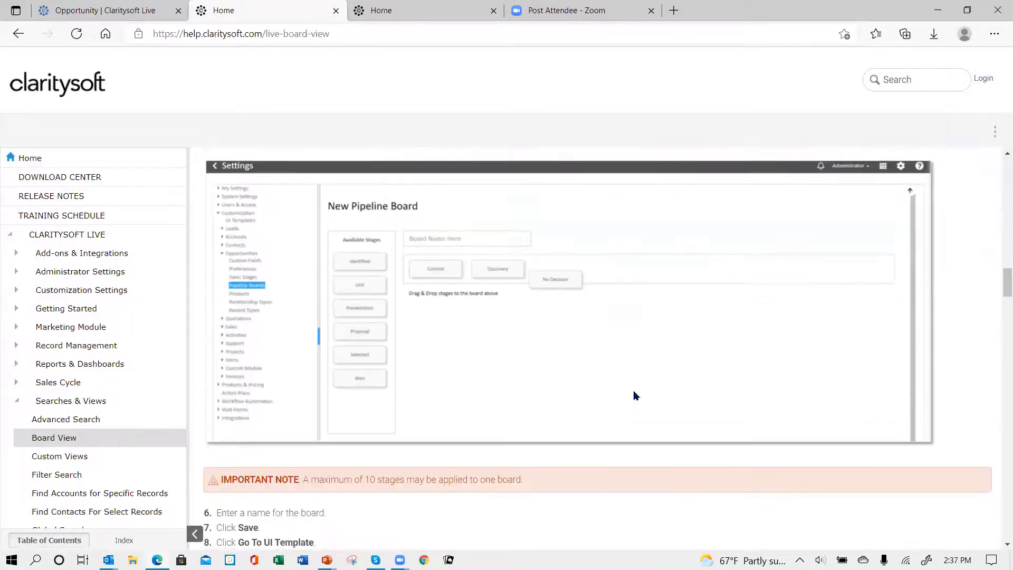
scroll(636, 395, down, 15)
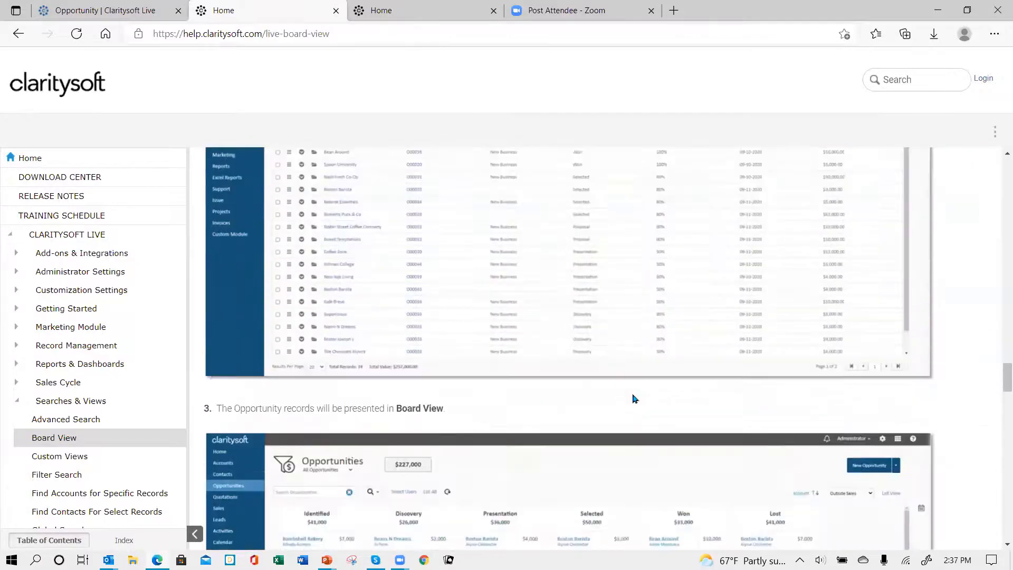
scroll(633, 403, down, 15)
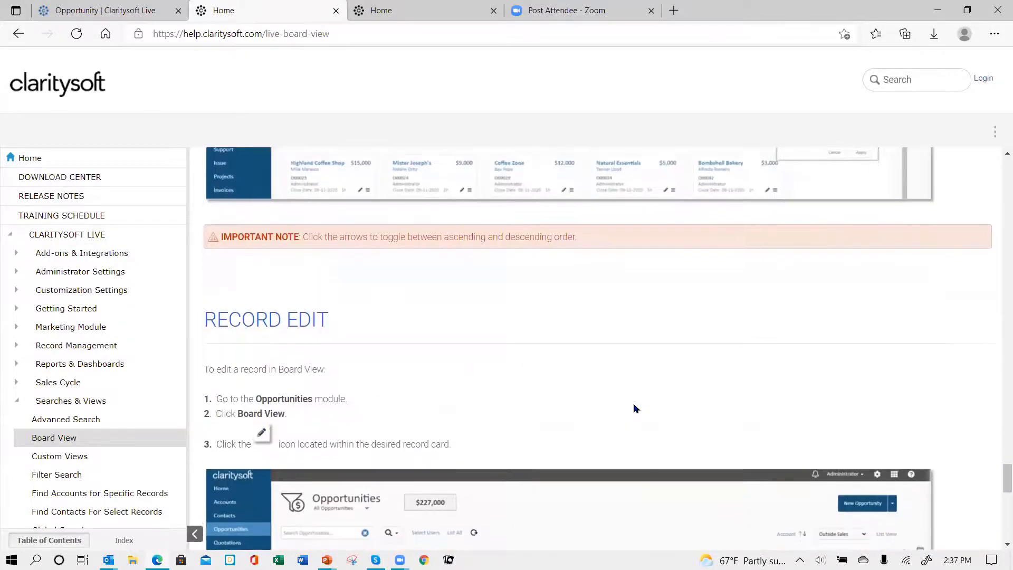
scroll(681, 435, up, 20)
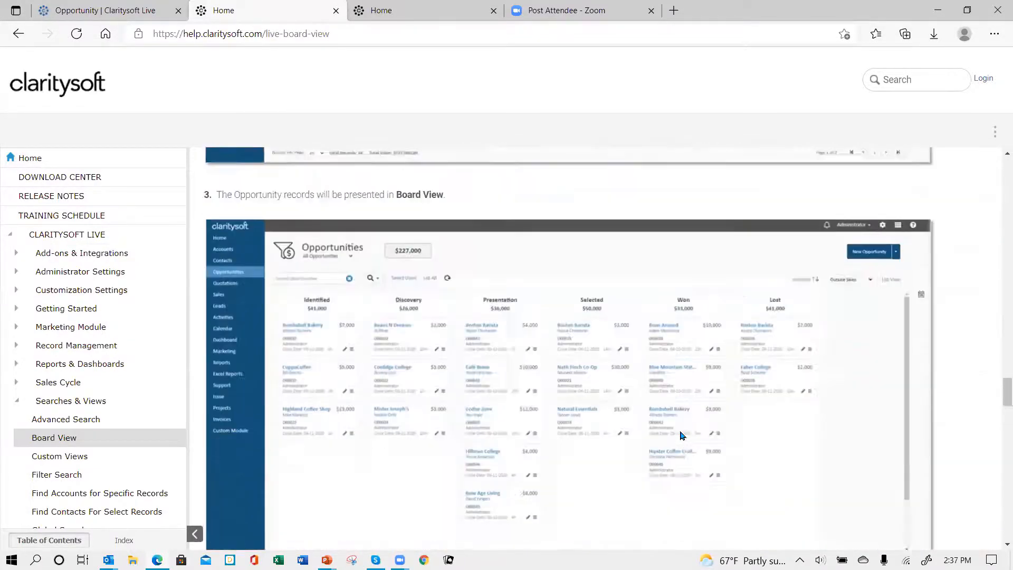
scroll(677, 438, up, 20)
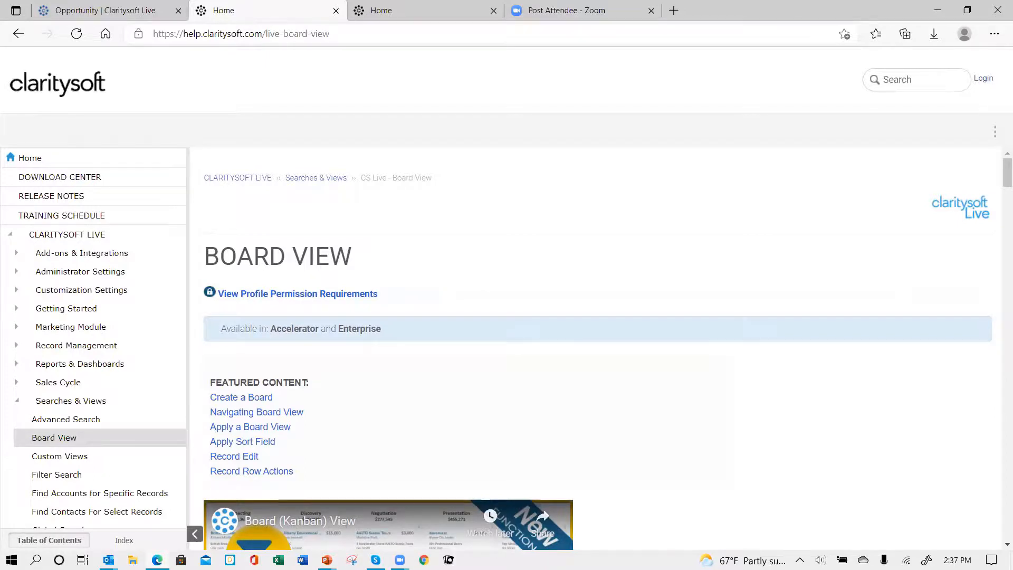
key(alt+Tab)
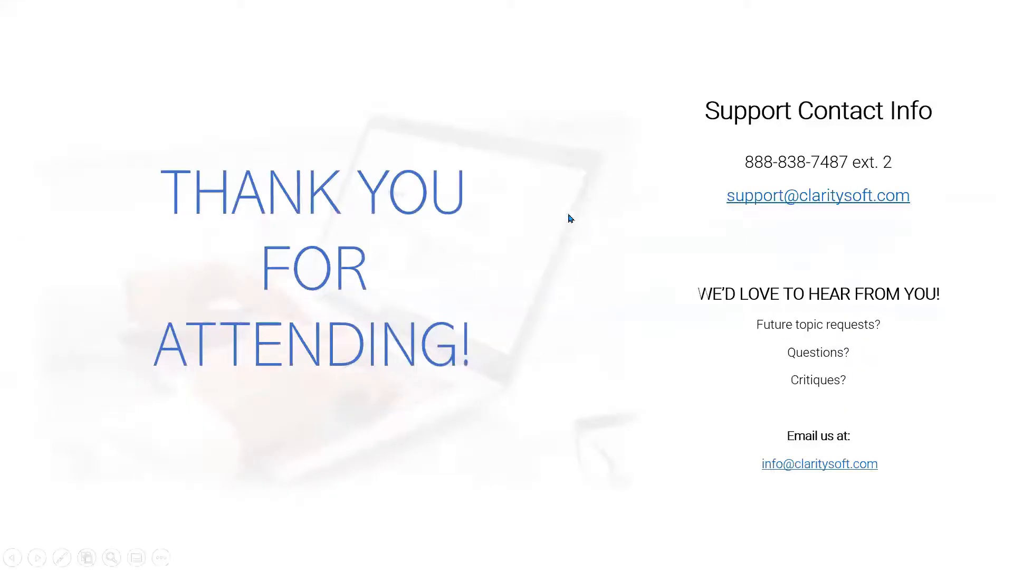